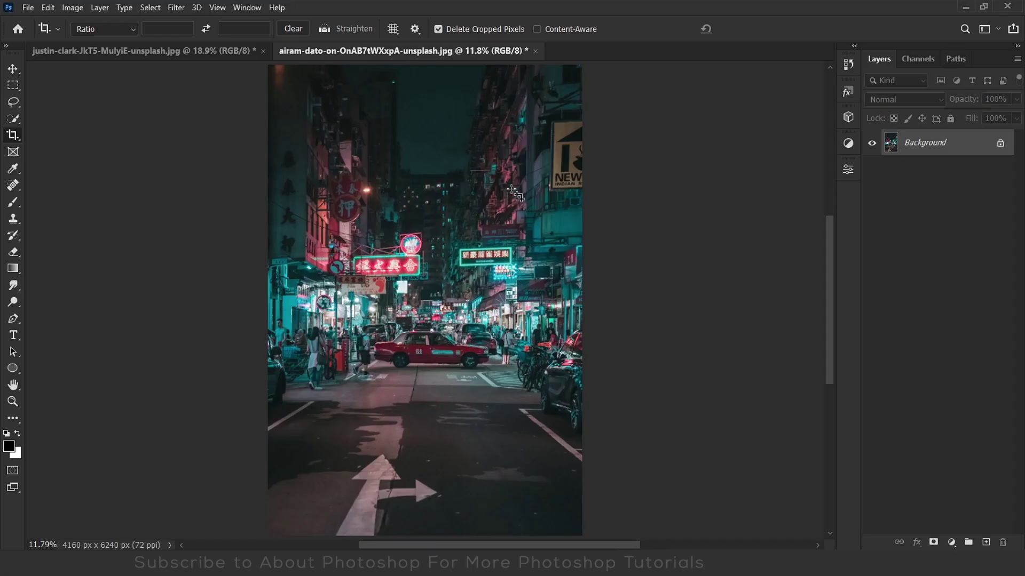
Crop the street photo to about 3385 x 3662 px, trimming the sky, the road and both sides.
click(10, 134)
drag(422, 61, 426, 79)
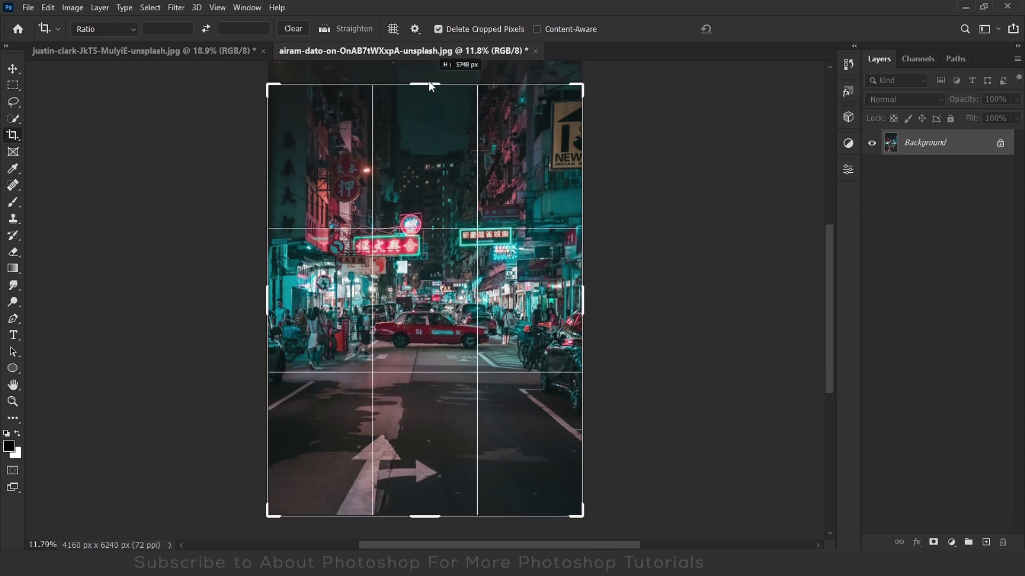
drag(430, 511, 430, 352)
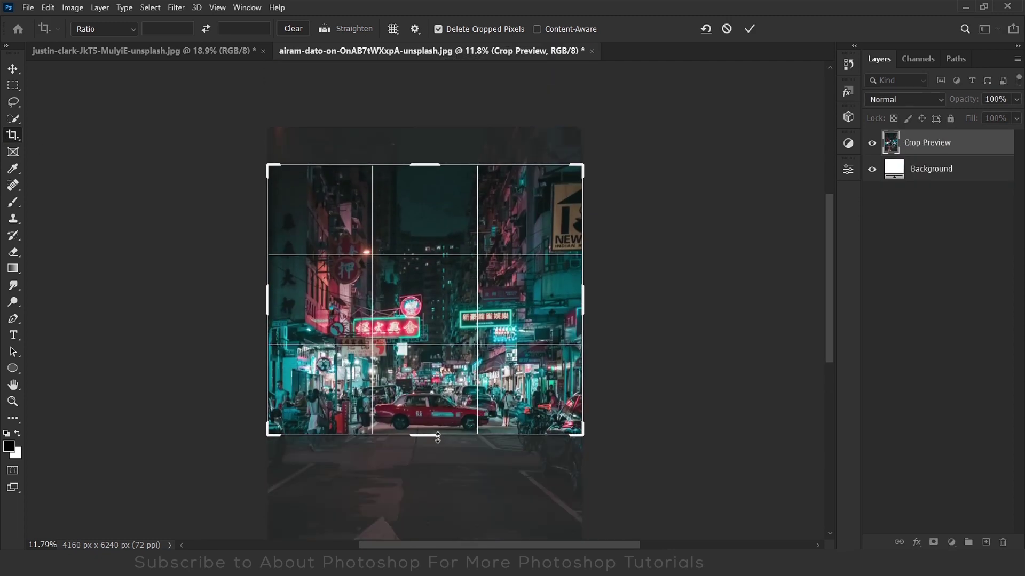
key(Return)
click(518, 437)
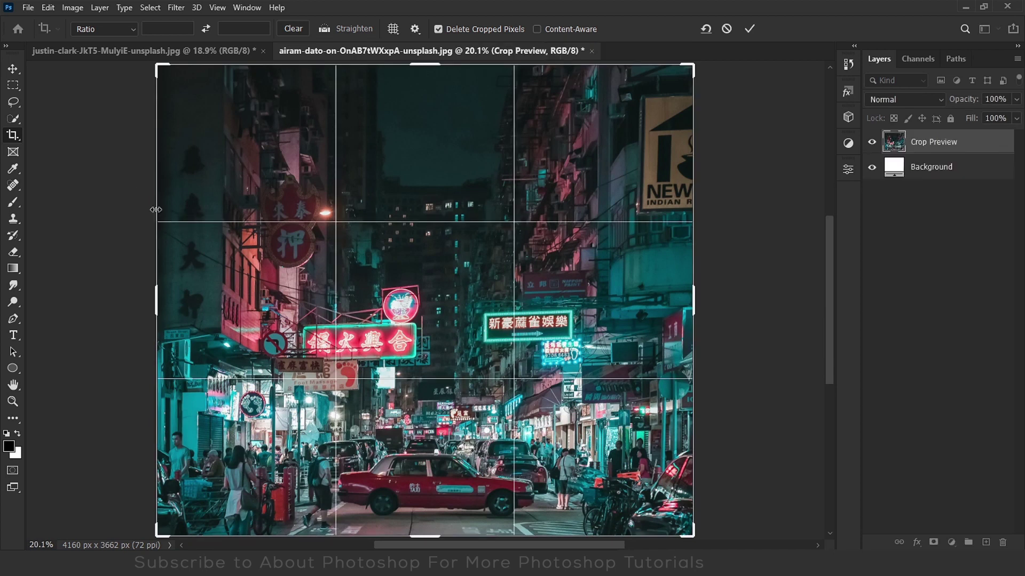
drag(694, 267, 645, 263)
key(Return)
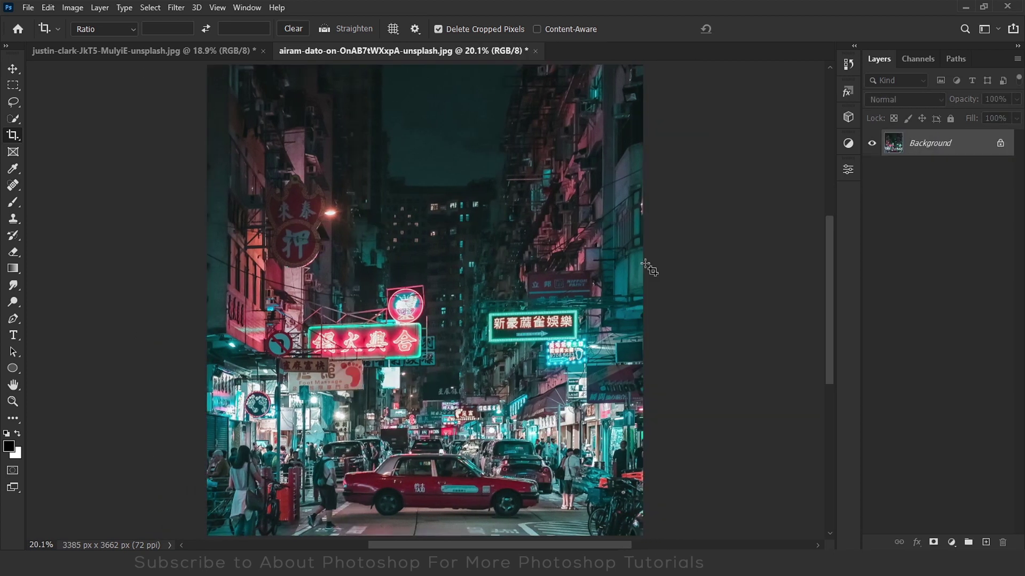
Add a Color Balance adjustment above the street photo and shift its midtones toward magenta.
click(951, 542)
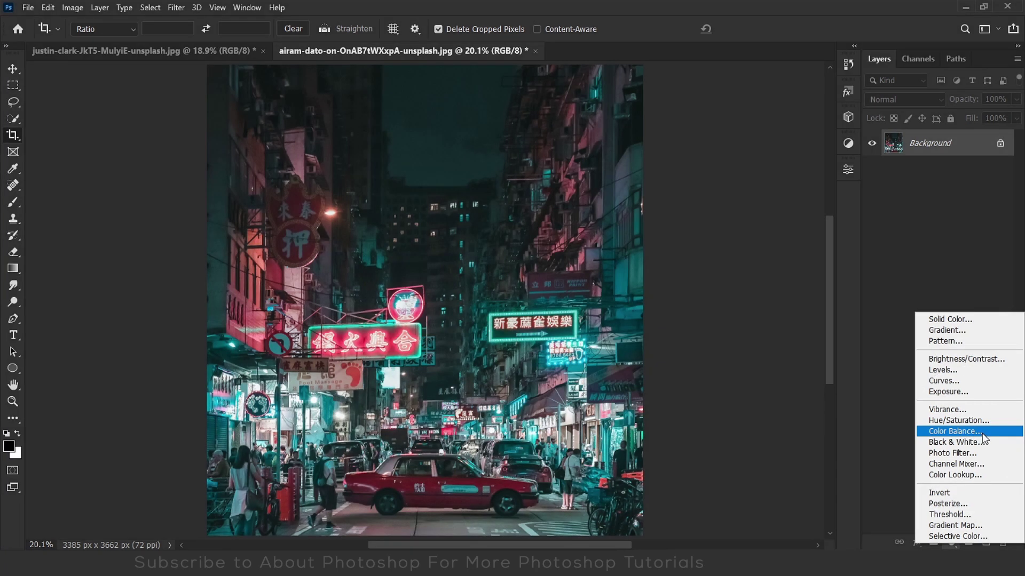
click(955, 431)
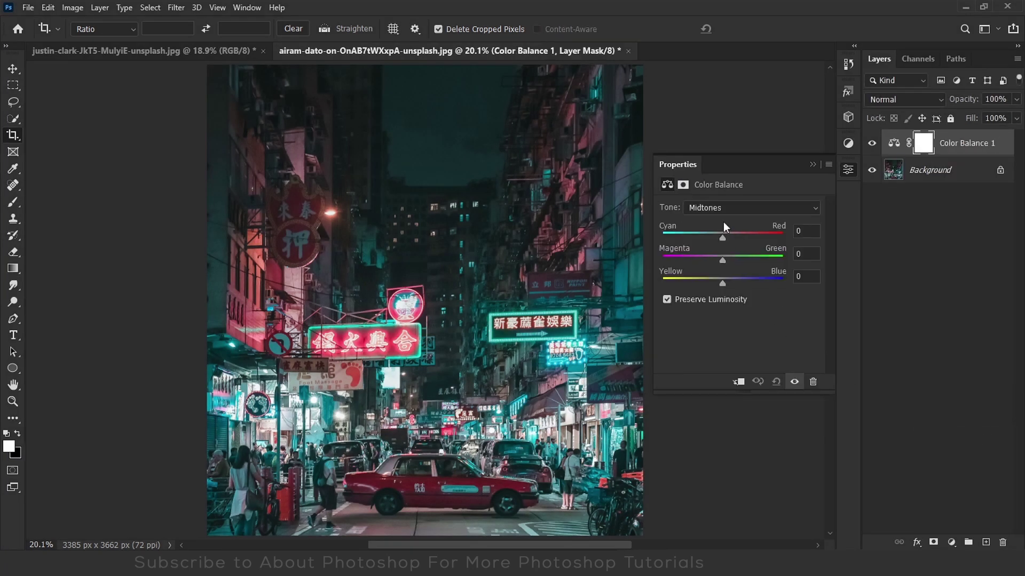
drag(722, 260, 710, 260)
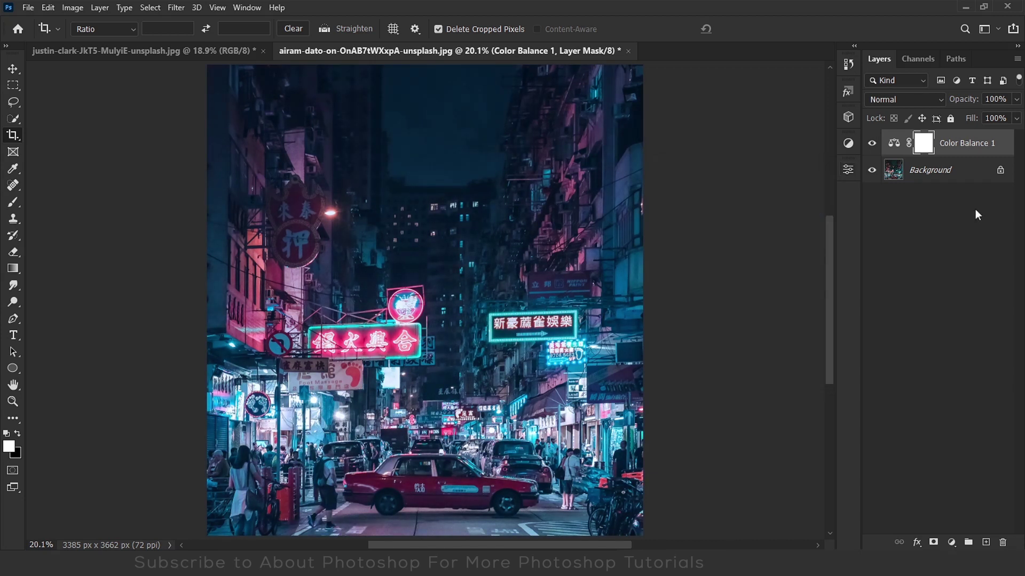
Stamp all visible layers into a new top layer and convert it to a smart object.
key(ctrl+shift+alt+e)
right_click(950, 144)
click(875, 184)
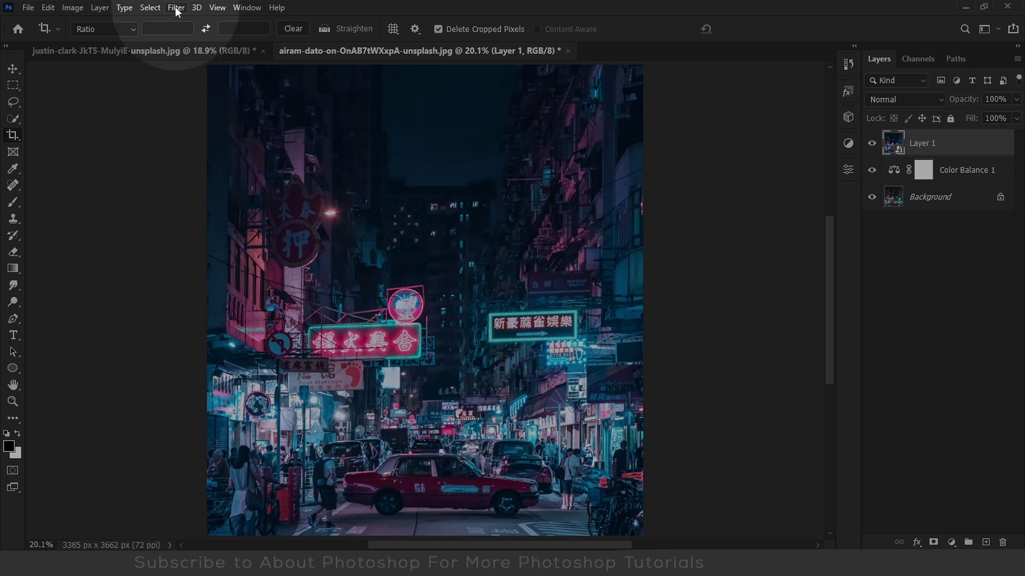
Apply a Camera Raw Filter with Temperature -10, Tint +9, Exposure +0.20, Contrast +9, Highlights +16 and Shadows +15, and compare before and after.
click(177, 8)
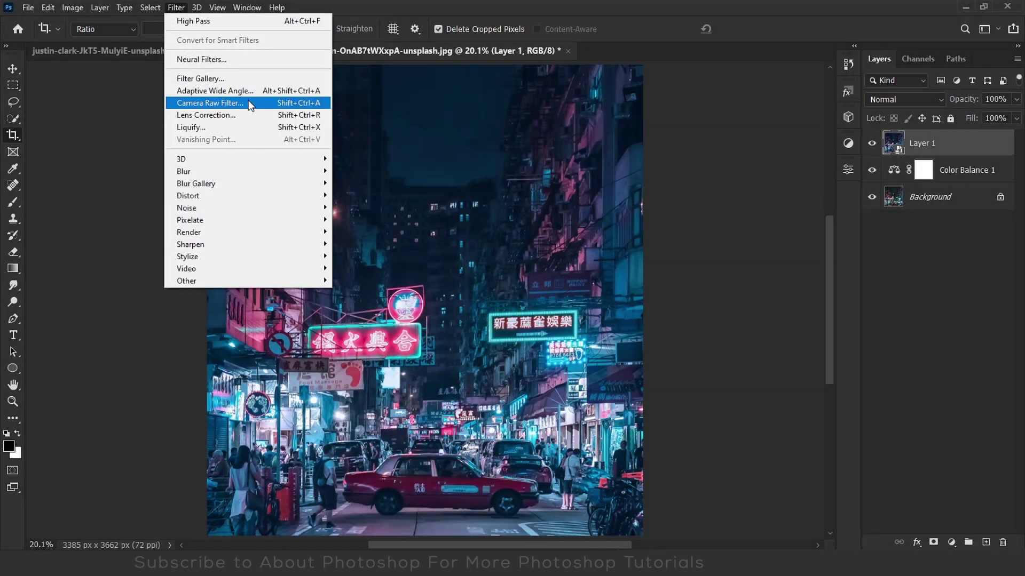
click(251, 104)
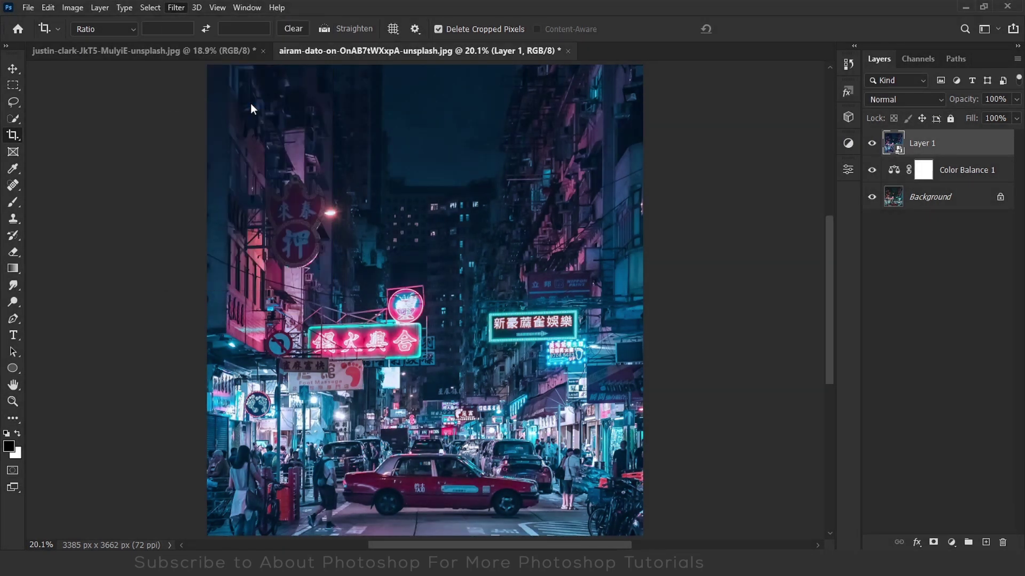
scroll(834, 335, down, 3)
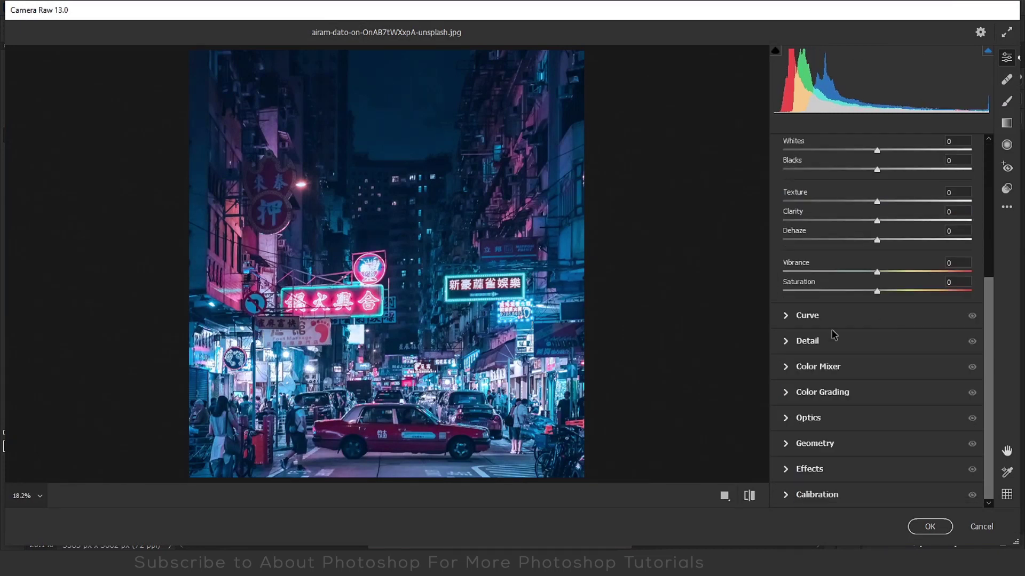
scroll(834, 335, up, 3)
scroll(882, 361, down, 5)
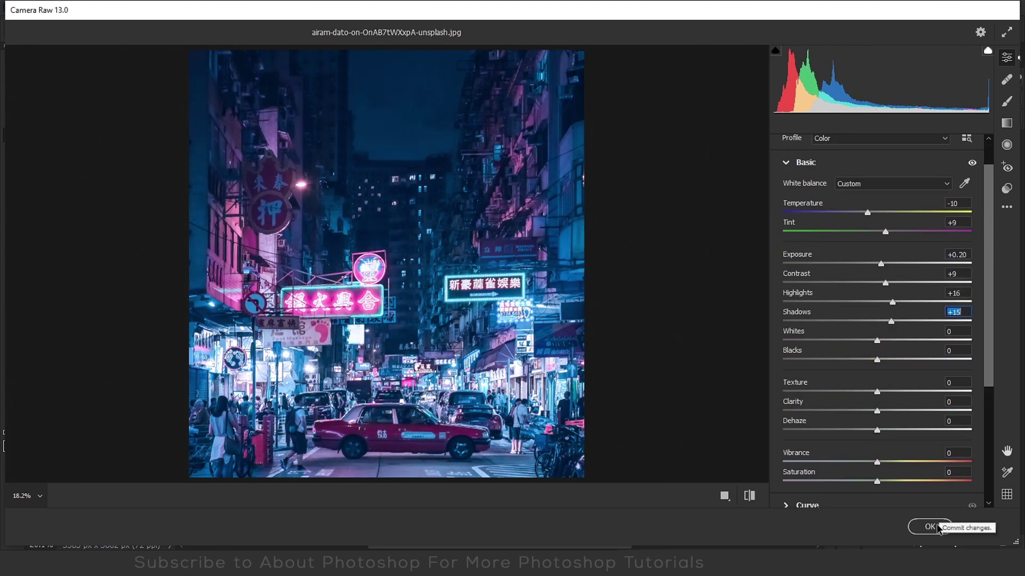
click(930, 526)
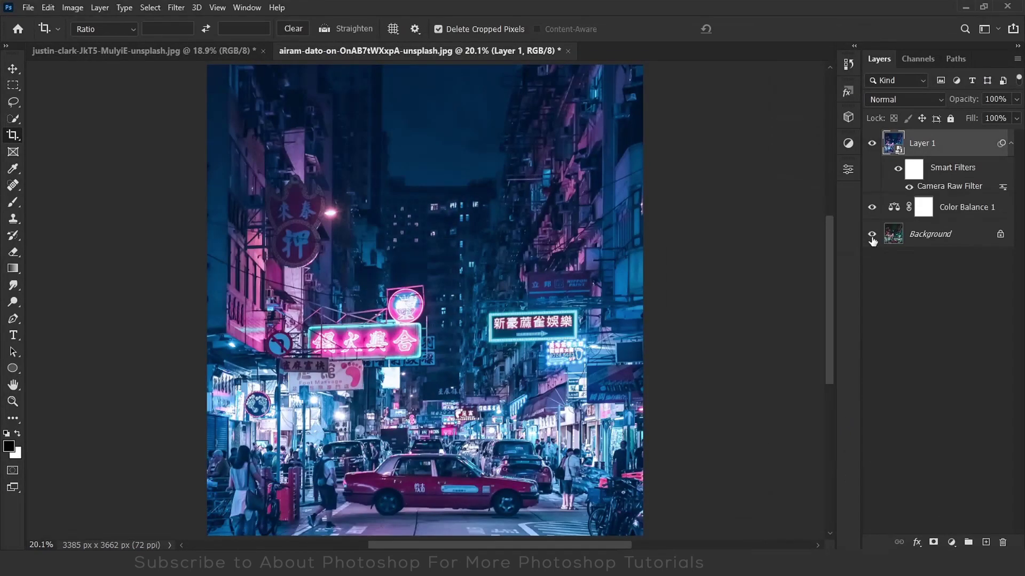
alt+click(872, 235)
alt+click(872, 235)
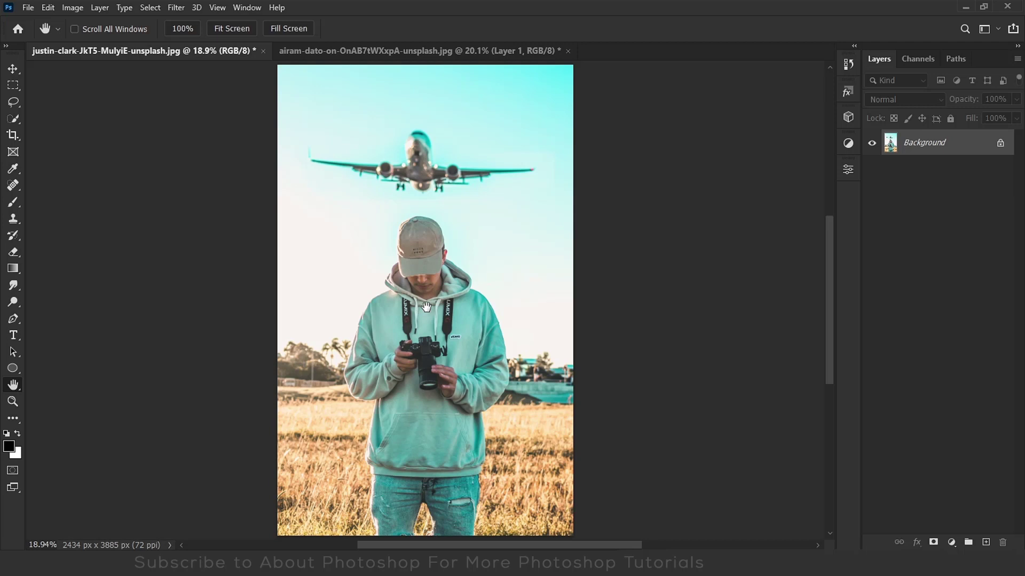
Select the man in the airplane photo automatically with Select Subject.
scroll(428, 311, up, 5)
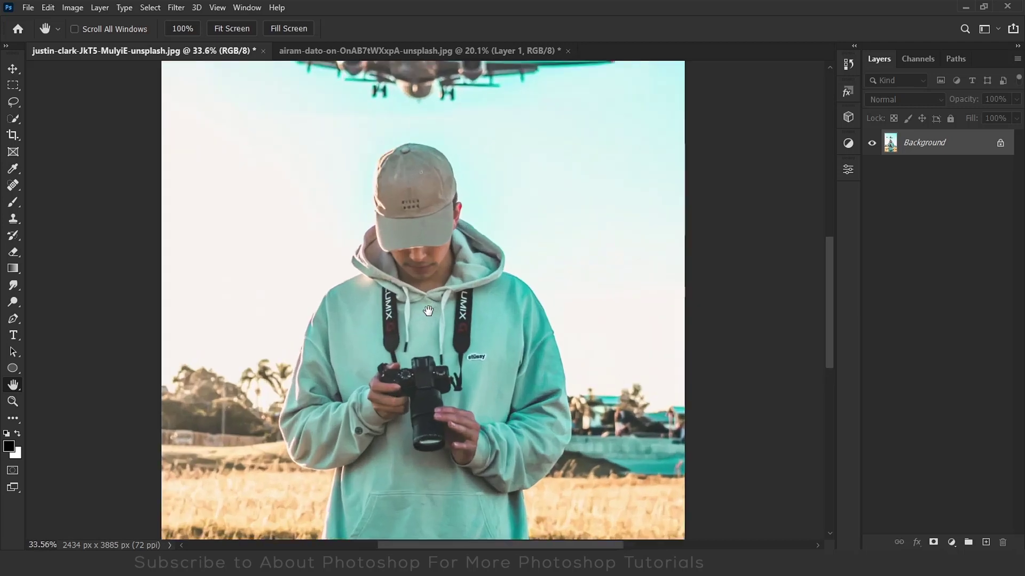
scroll(428, 311, down, 4)
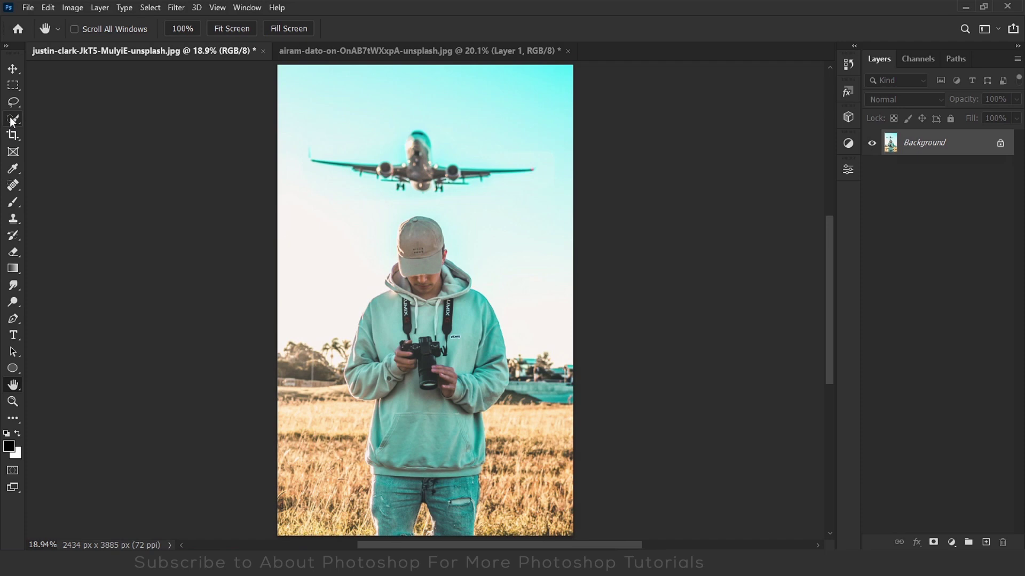
click(13, 119)
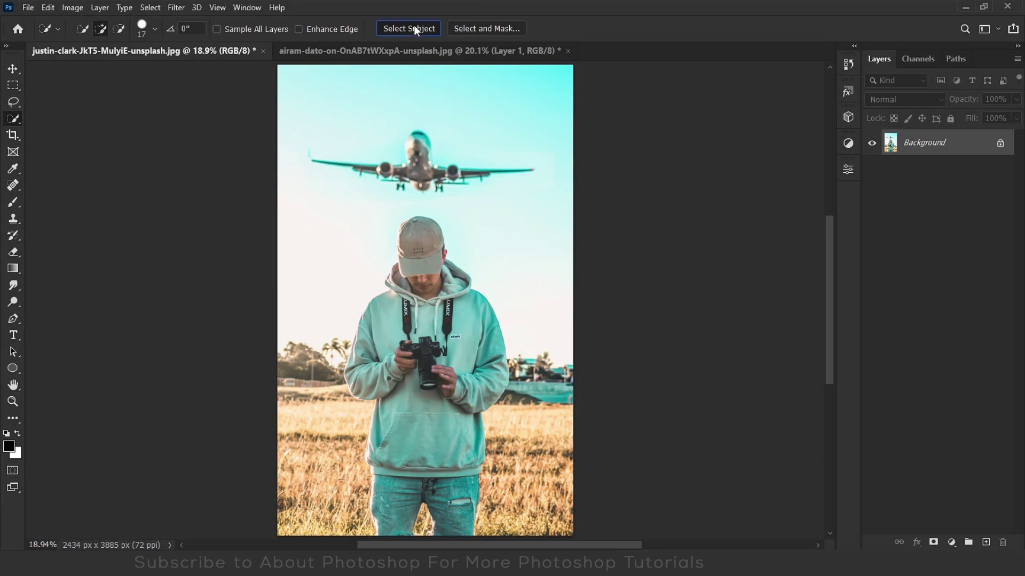
click(414, 28)
Add the missing strip along the hood's left edge to the man's selection with the Lasso tool.
scroll(419, 251, up, 10)
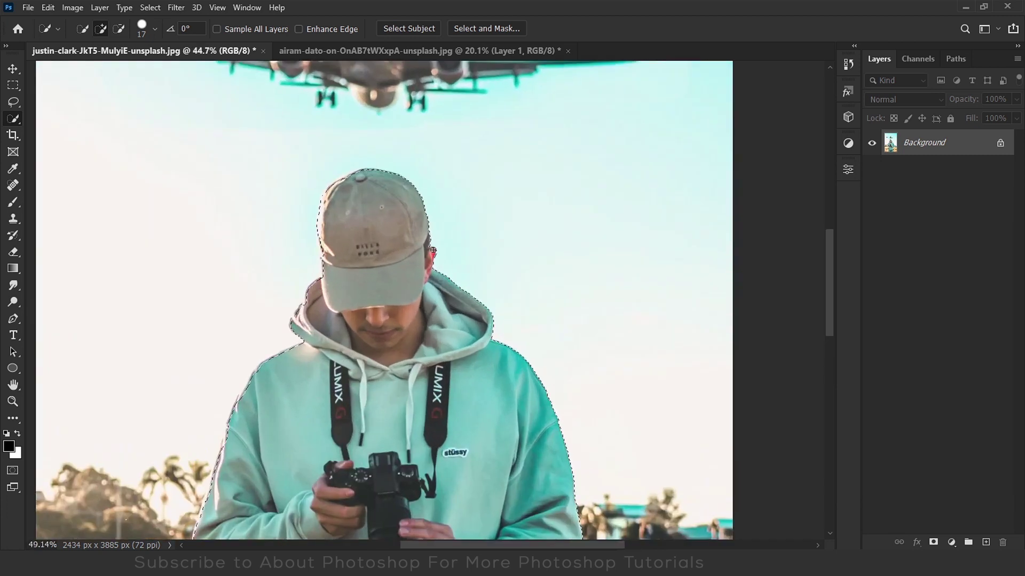
scroll(413, 236, down, 4)
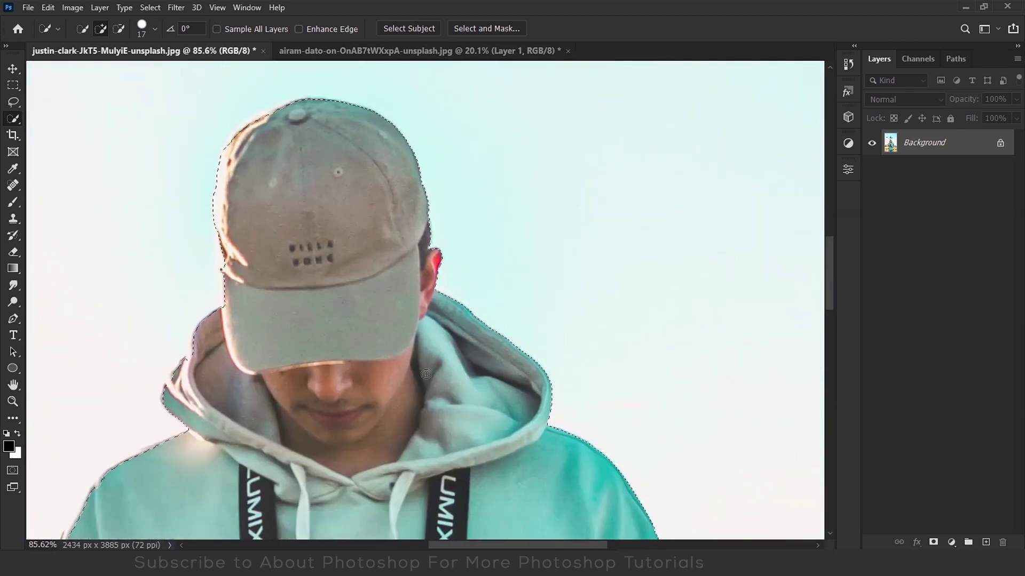
scroll(186, 443, up, 5)
alt+right_click(220, 183)
click(12, 103)
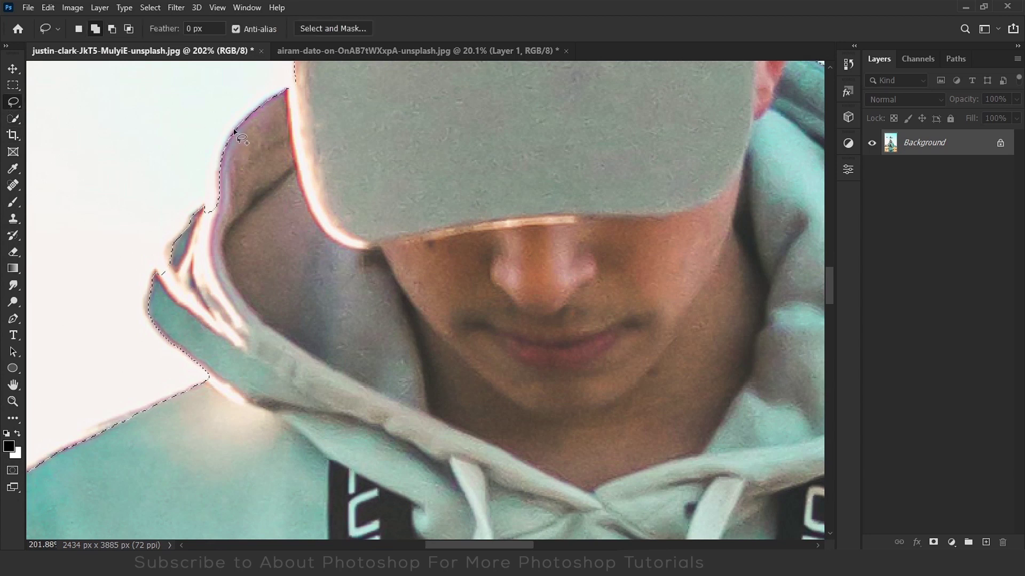
mouse_move(230, 141)
mouse_down()
mouse_move(289, 97)
mouse_move(278, 94)
mouse_up()
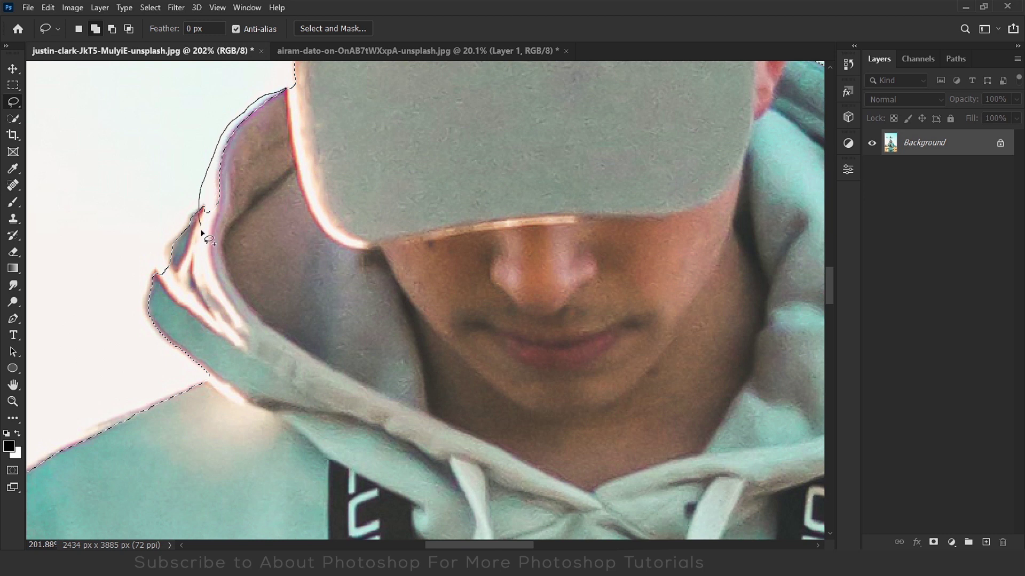
drag(201, 233, 203, 213)
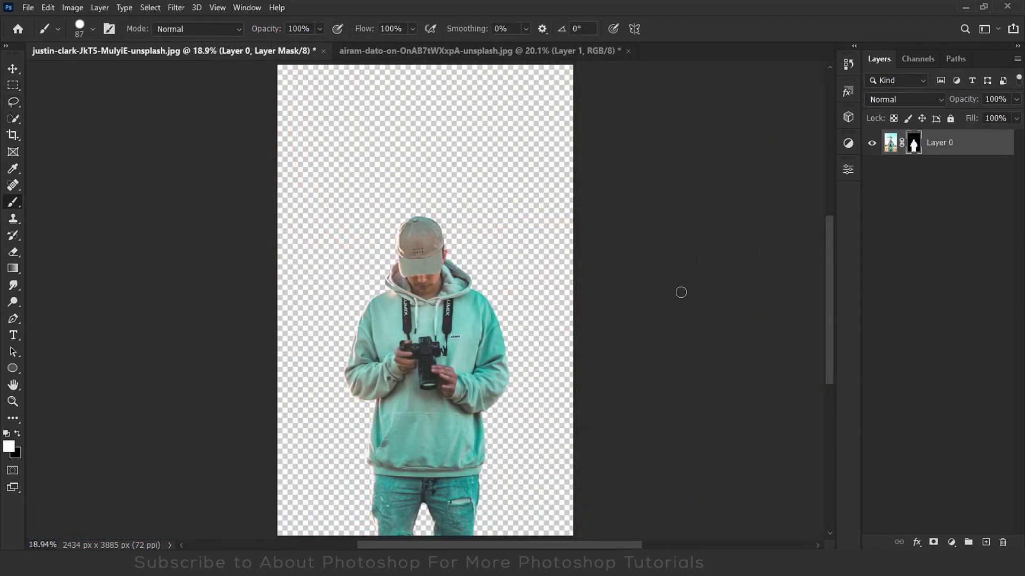
Place the masked man over the street scene as a smart object enlarged to about 130%.
click(16, 71)
drag(430, 315, 427, 263)
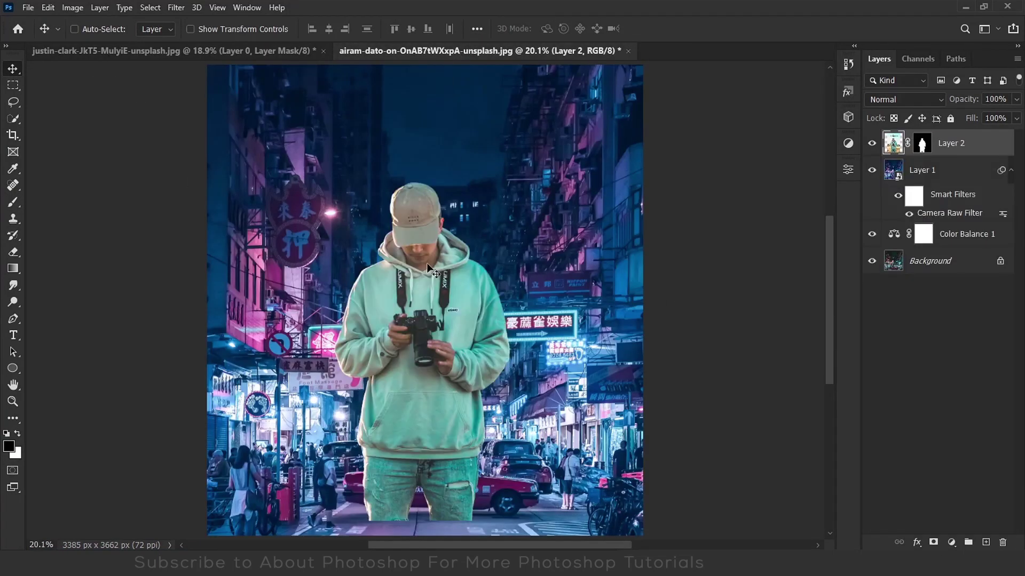
scroll(487, 254, down, 4)
key(ctrl+t)
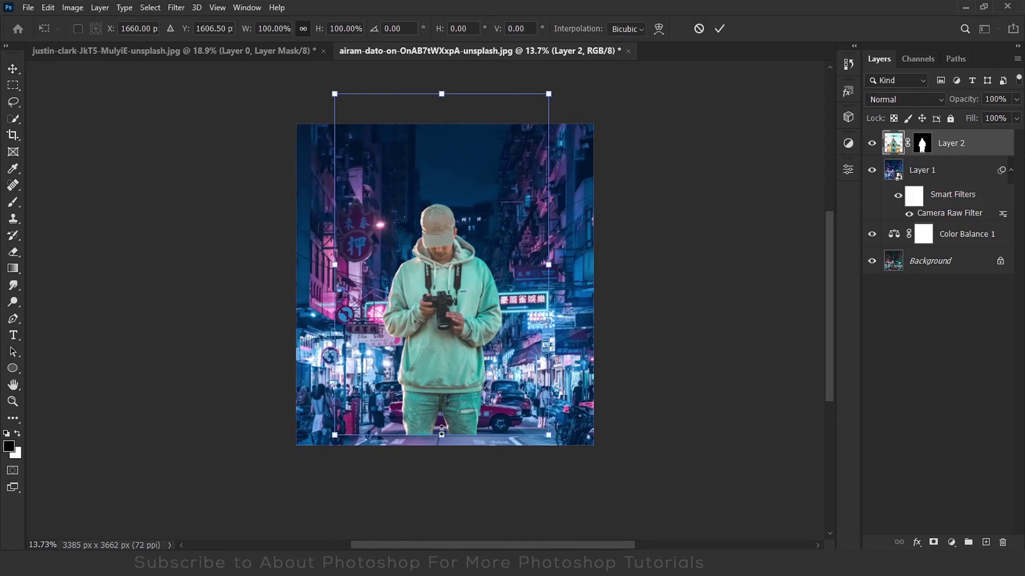
drag(442, 434, 451, 473)
key(Escape)
key(ctrl+t)
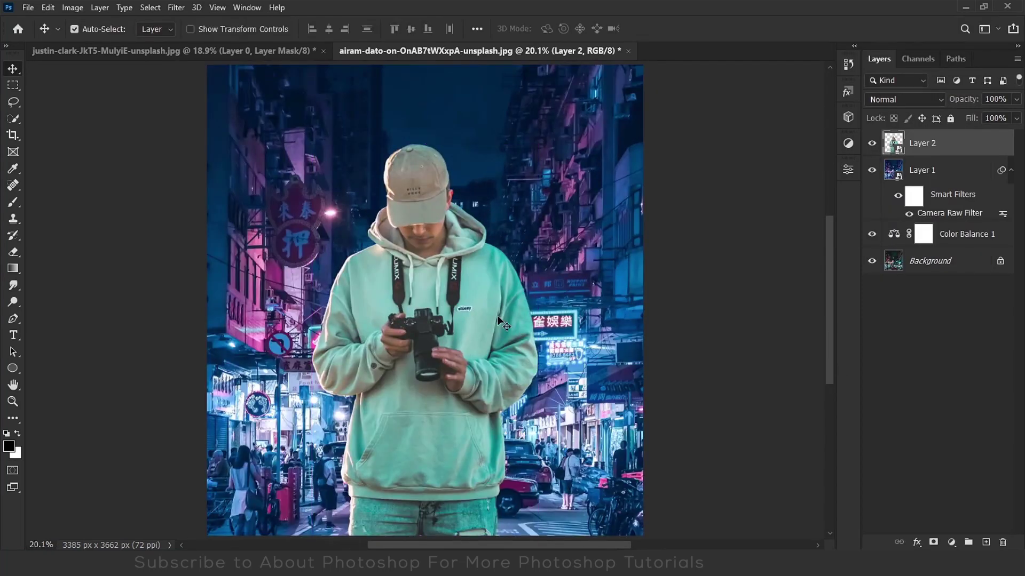
Fine-tune the man's placement with Free Transform so that he sits slightly lower in the frame.
key(ctrl+t)
key(Escape)
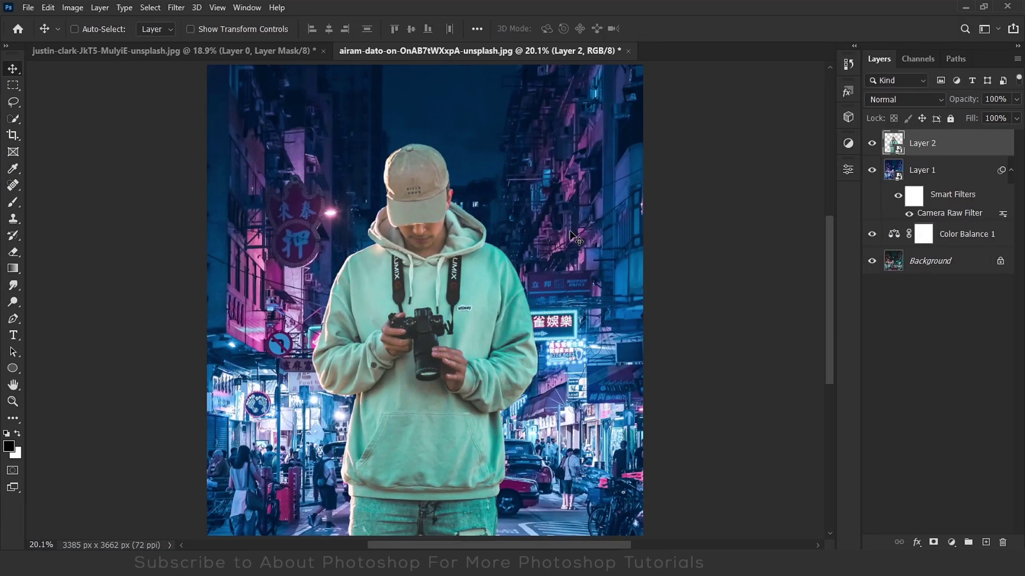
key(ctrl+t)
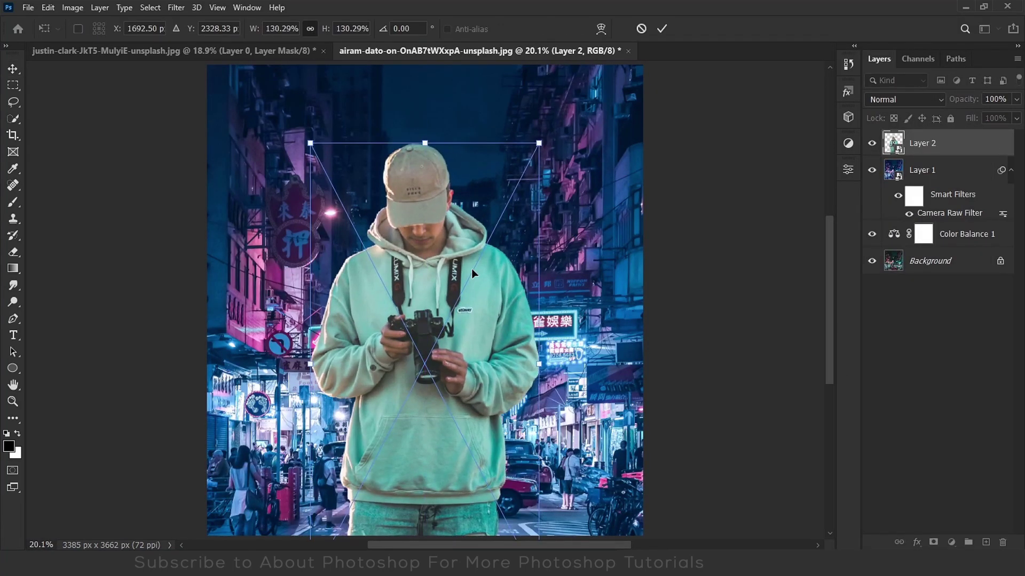
key(Return)
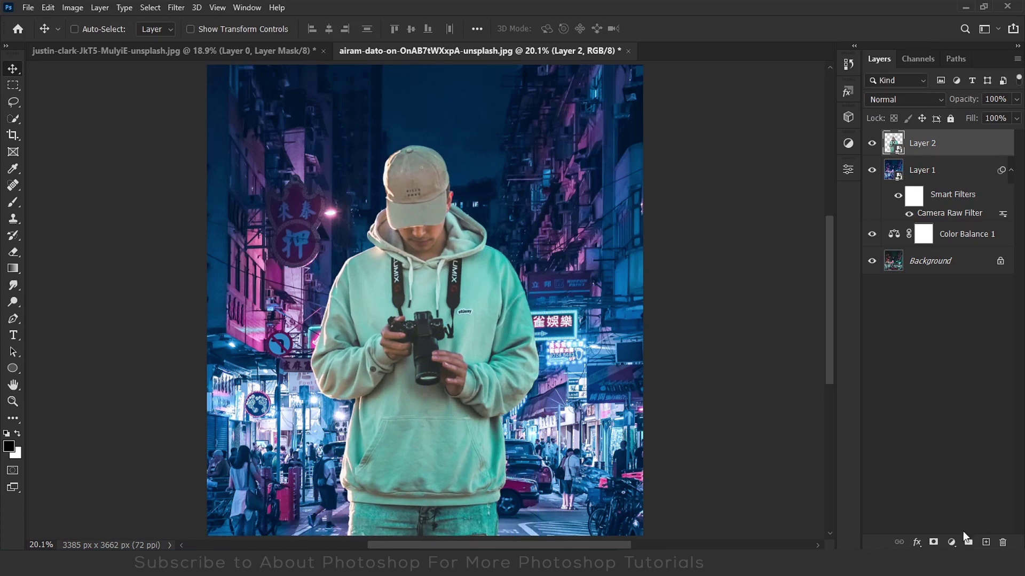
Add a Color Balance adjustment clipped to the man's layer and shift its midtones toward cyan and blue.
click(951, 542)
click(942, 429)
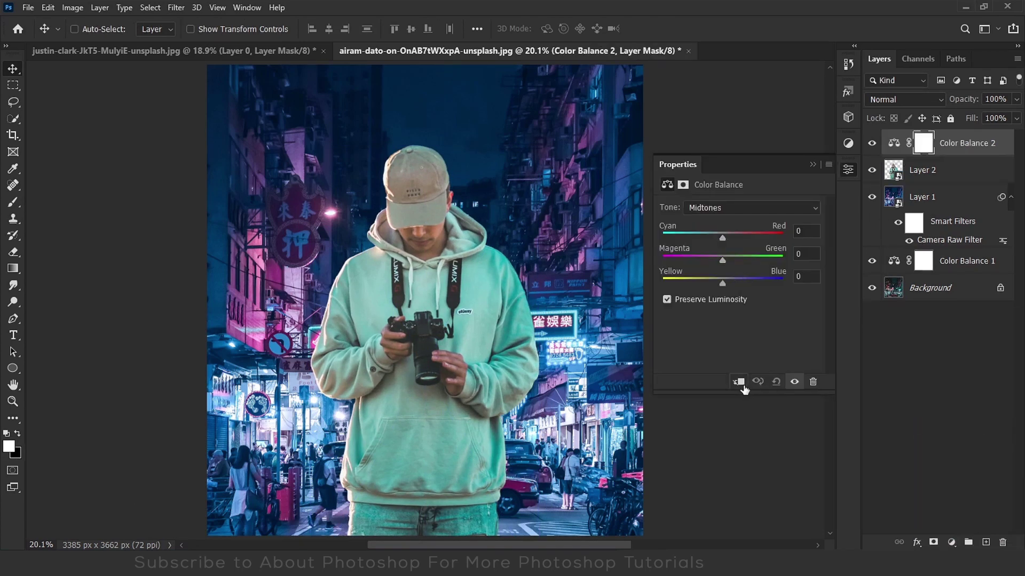
click(742, 385)
drag(722, 238, 713, 238)
mouse_move(722, 282)
mouse_down()
mouse_move(739, 283)
mouse_move(712, 261)
mouse_move(739, 282)
mouse_up()
Shift the shadows of the man's Color Balance adjustment toward cyan and blue.
click(731, 207)
click(723, 219)
drag(722, 238, 715, 237)
mouse_move(723, 283)
mouse_down()
mouse_move(735, 282)
mouse_move(716, 259)
mouse_move(719, 237)
mouse_move(731, 282)
mouse_up()
Set the man's Color Balance highlights to Cyan-Red -5, Magenta-Green -4 and Yellow-Blue +16, and compare him with and without the adjustment.
click(719, 208)
click(715, 235)
drag(722, 260, 720, 259)
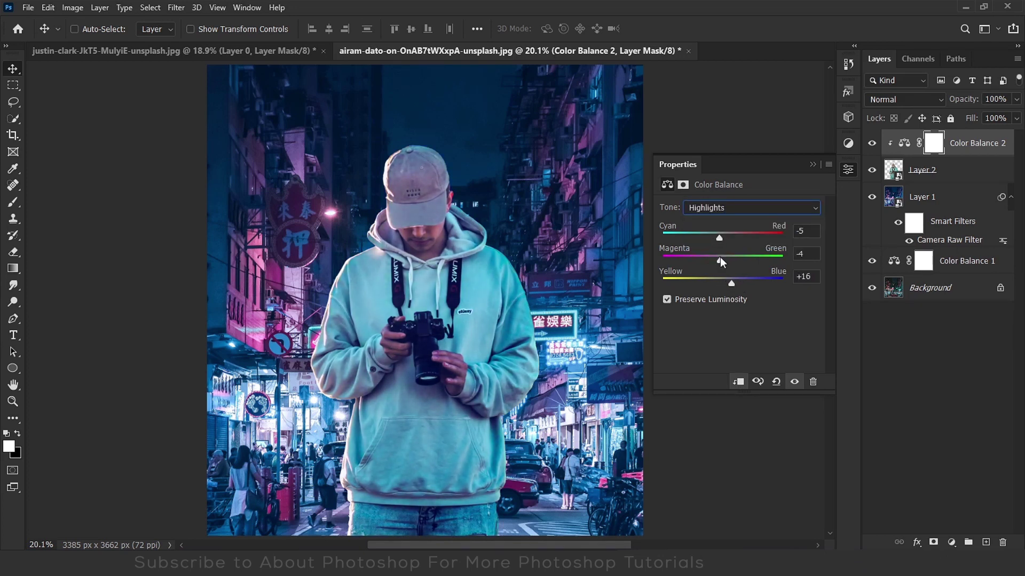
click(848, 169)
click(872, 145)
click(872, 144)
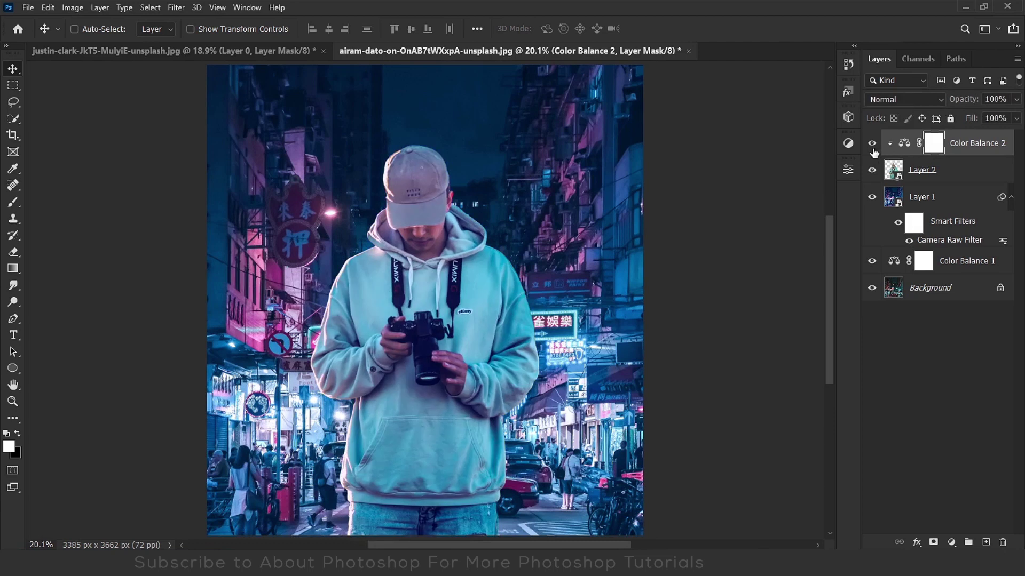
click(872, 145)
click(872, 144)
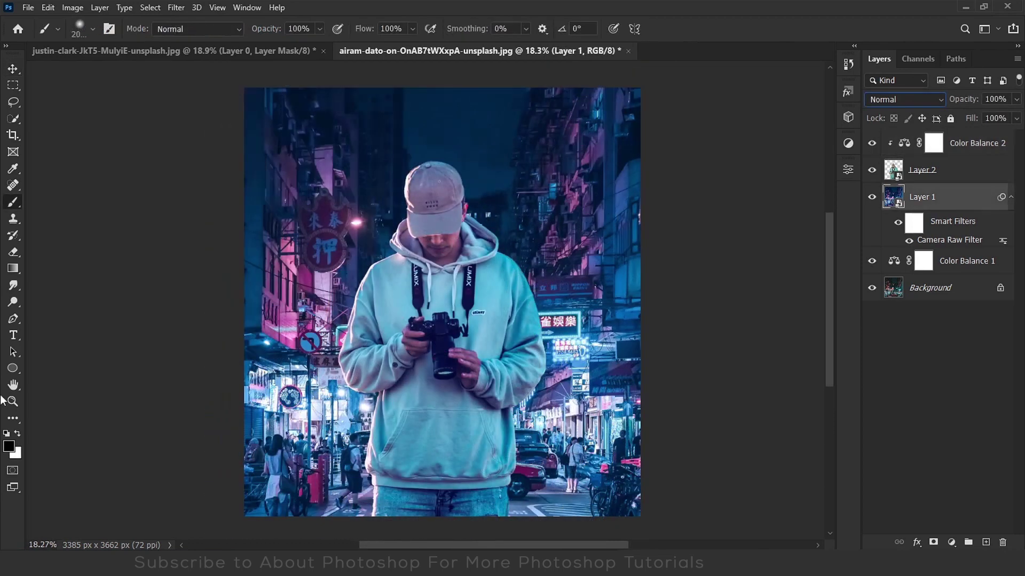
Add a pink (#ef57c9) Solid Color fill layer above Layer 1 and set its blend mode to Overlay.
click(12, 387)
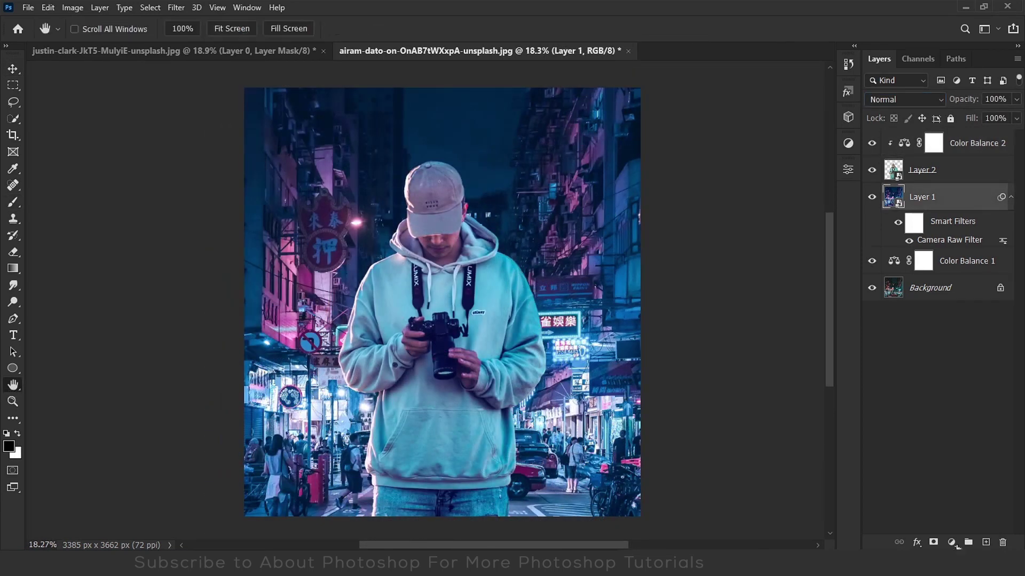
click(951, 543)
click(978, 319)
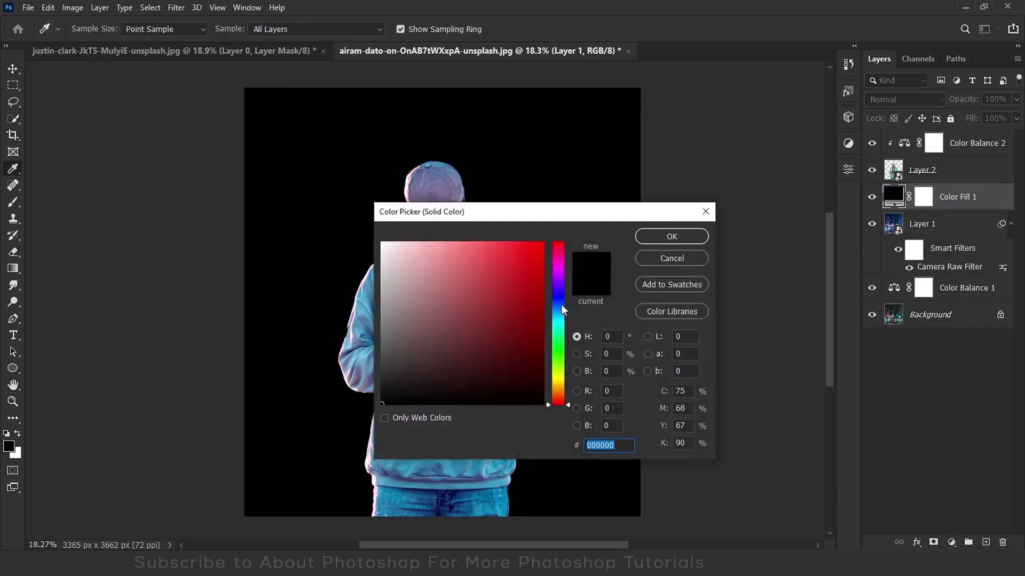
mouse_move(559, 269)
mouse_down()
mouse_move(476, 244)
mouse_move(485, 252)
mouse_up()
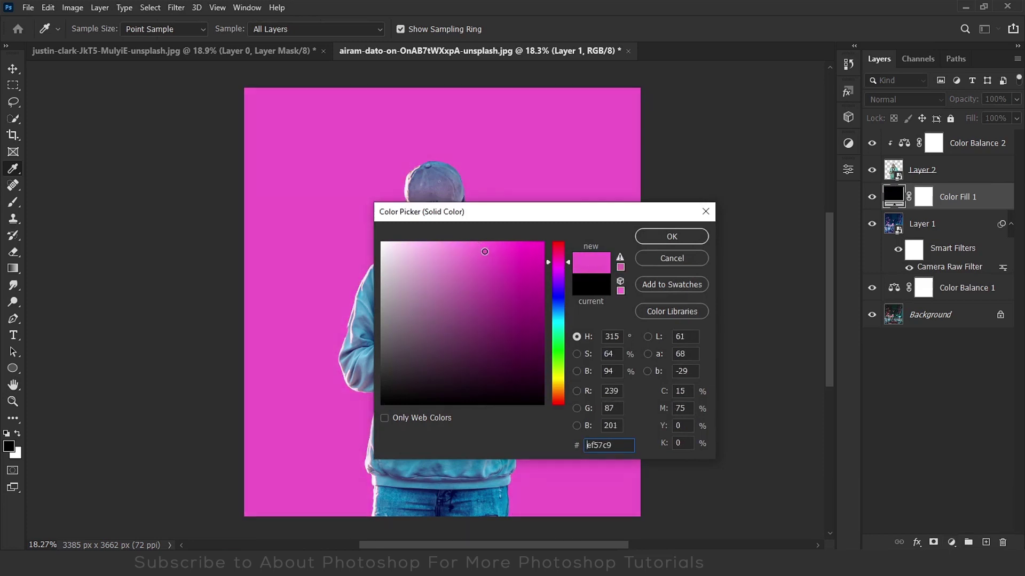
click(671, 236)
click(883, 102)
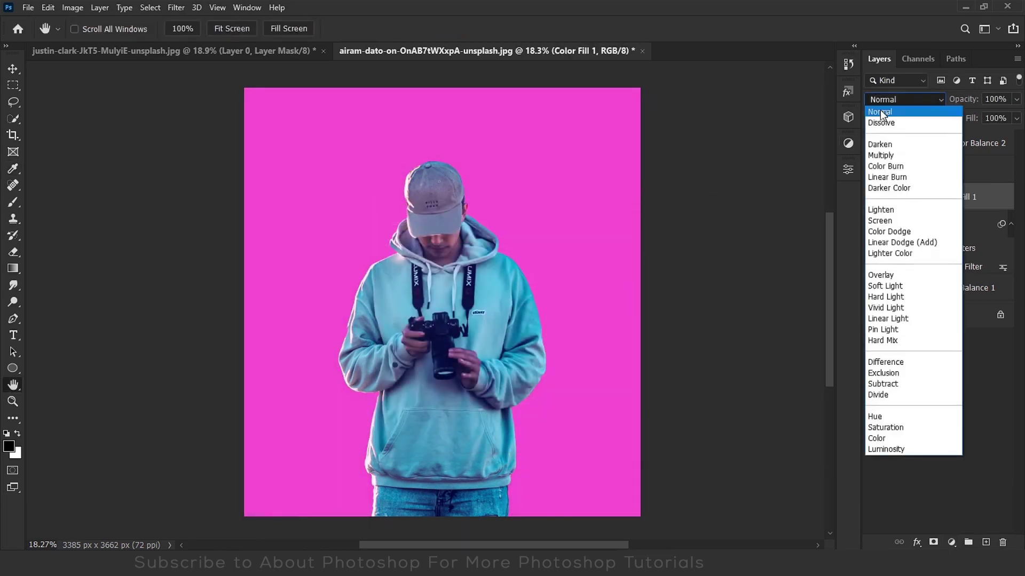
click(892, 277)
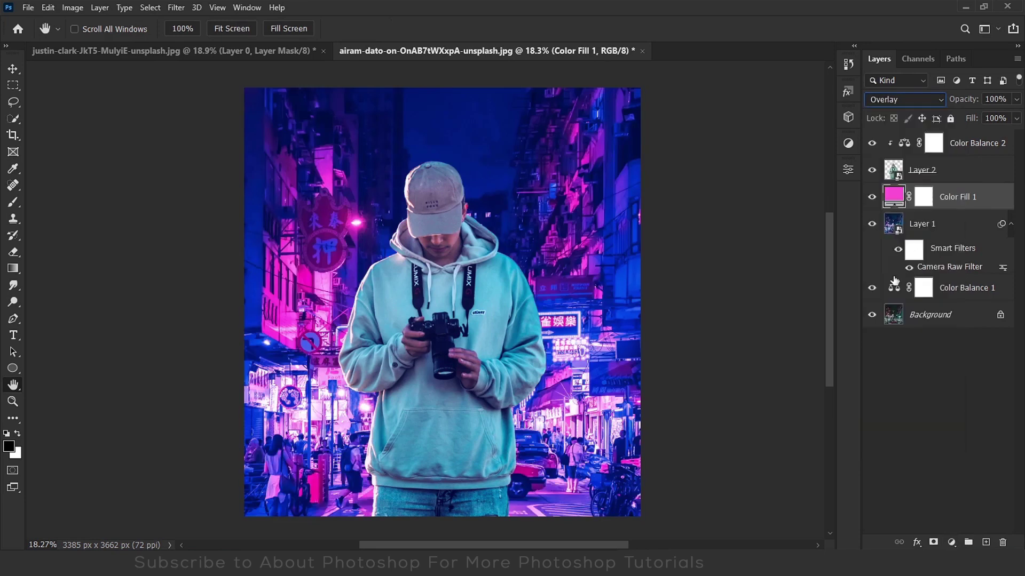
Invert the pink fill's mask and paint the color back over the street and buildings with a soft brush at 14% flow.
click(926, 200)
key(ctrl+i)
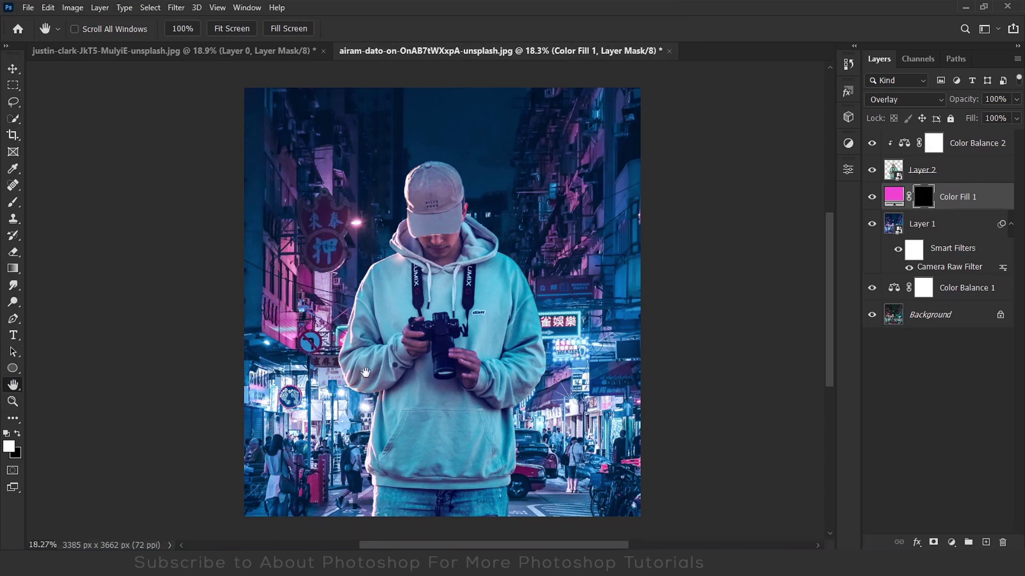
key(b)
alt+right_click(320, 347)
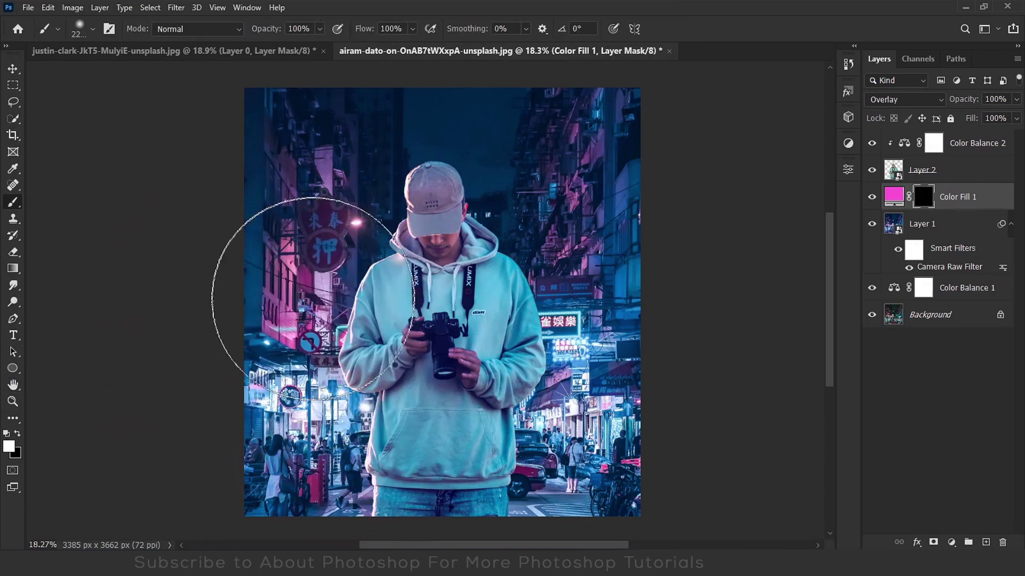
mouse_move(314, 291)
mouse_down()
mouse_move(316, 313)
mouse_move(312, 304)
mouse_up()
key(ctrl+z)
drag(367, 29, 320, 59)
mouse_move(338, 361)
mouse_down()
mouse_move(311, 373)
mouse_move(361, 501)
mouse_up()
Add a light cyan (#5ad4f3) Solid Color fill above the pink fill and set its blend mode to Overlay.
click(951, 542)
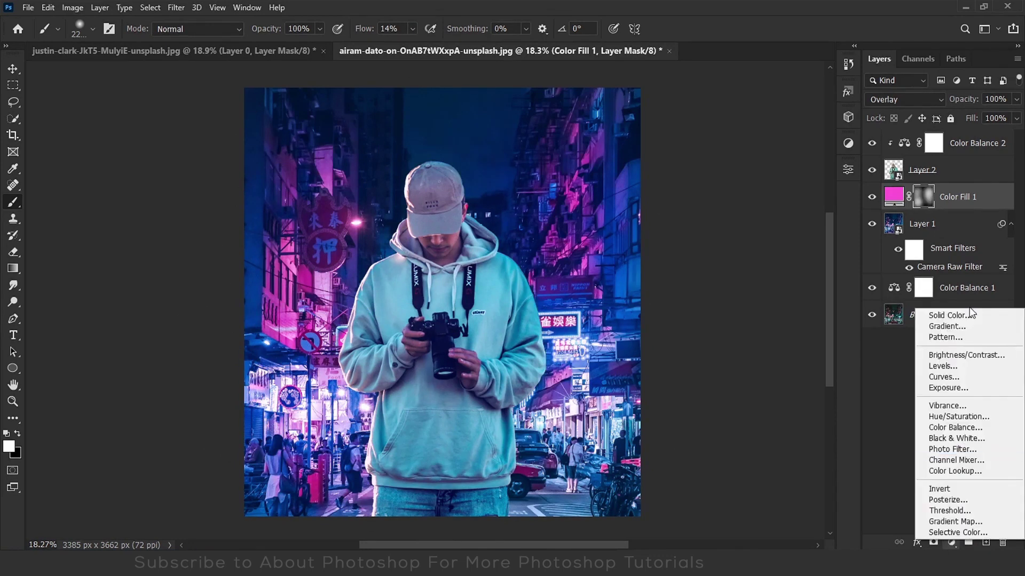
click(971, 315)
drag(556, 338, 557, 321)
click(479, 241)
click(559, 318)
click(685, 236)
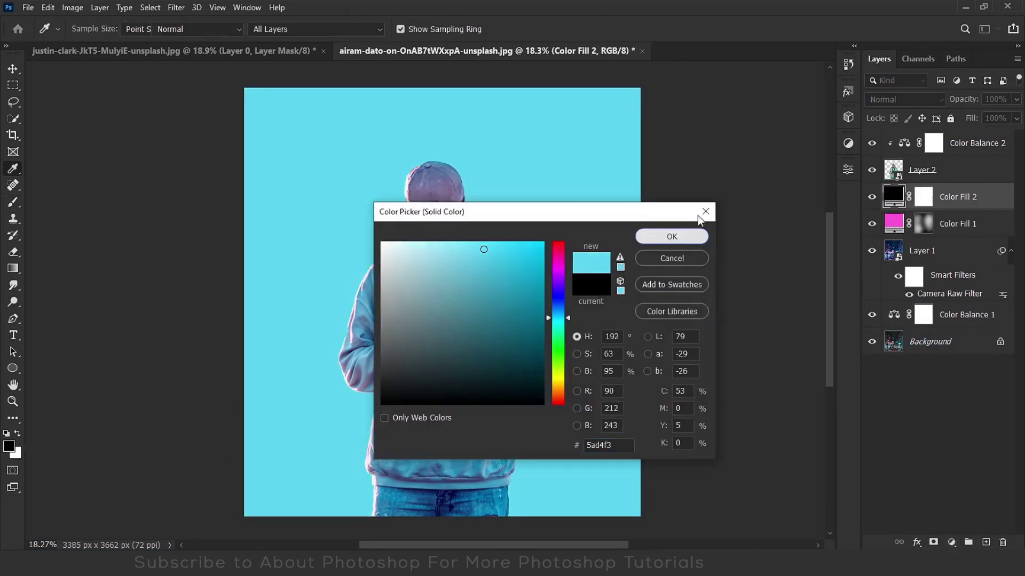
click(904, 99)
click(893, 277)
Invert the light cyan fill's mask and paint cyan glow onto the lower street on both sides of the man.
click(923, 197)
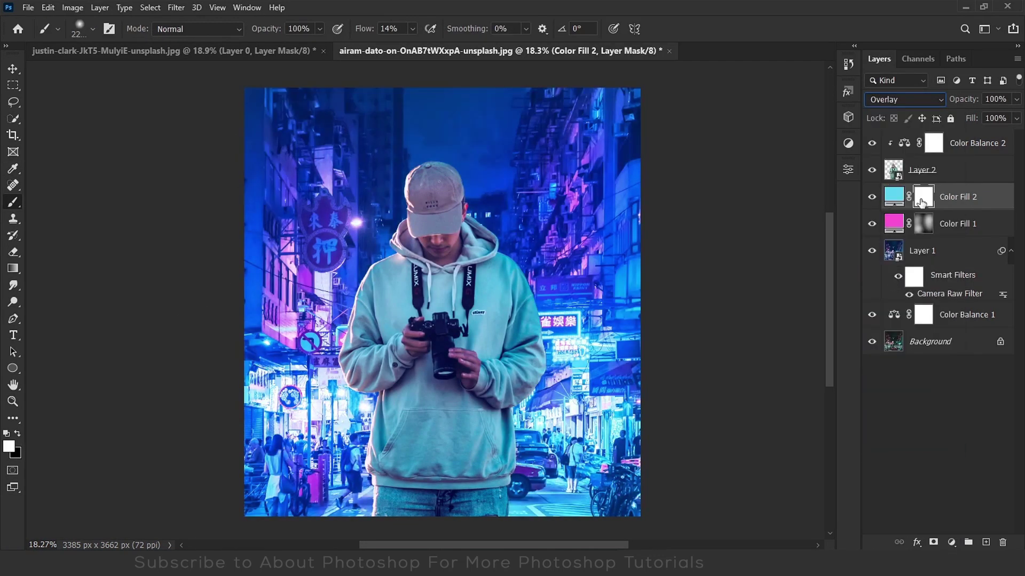
key(ctrl+i)
click(577, 461)
click(311, 472)
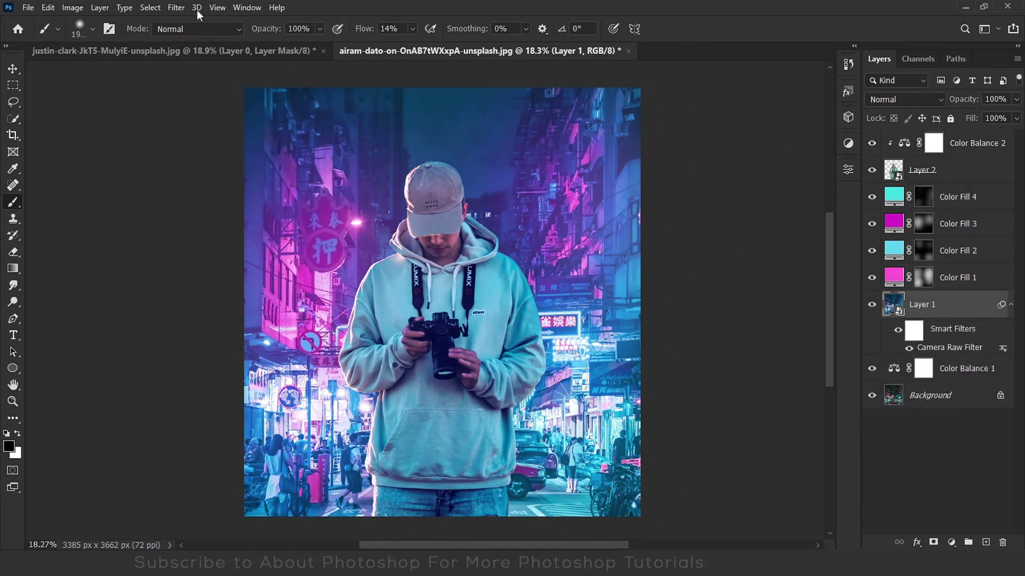
Apply a Gaussian Blur smart filter with a 20.8 pixel radius to the background street on Layer 1.
click(176, 7)
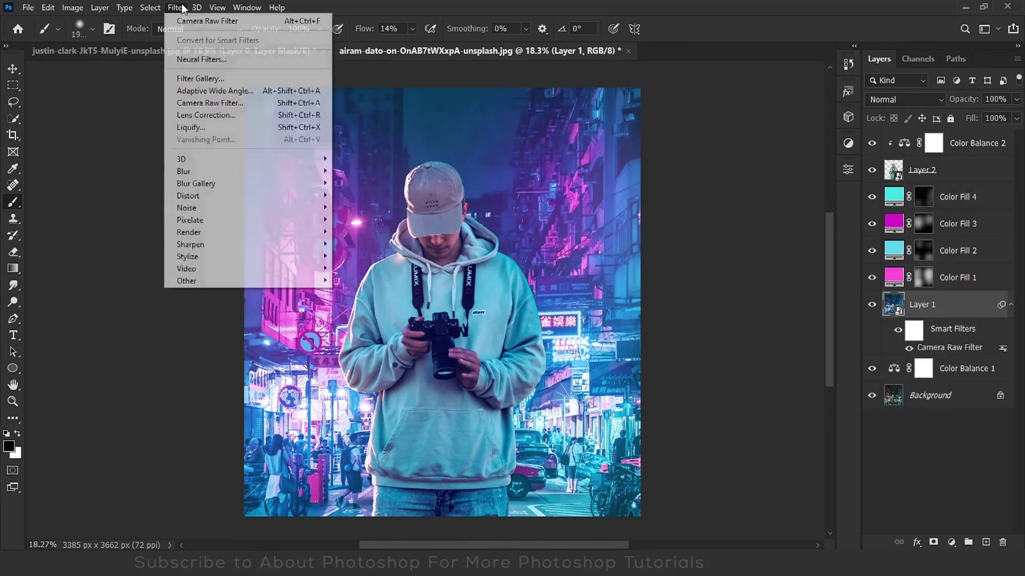
mouse_move(208, 168)
click(374, 221)
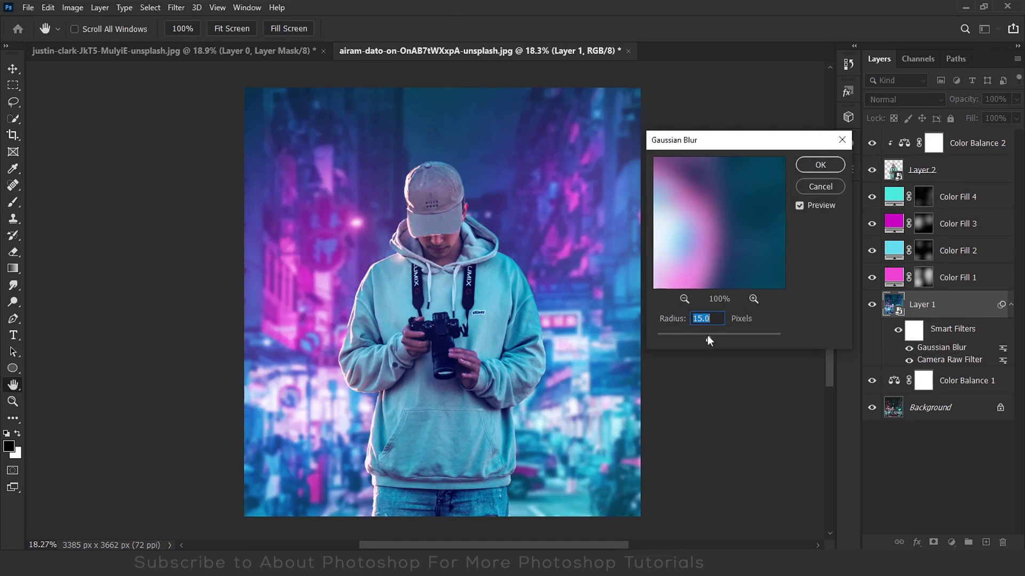
drag(709, 340, 711, 339)
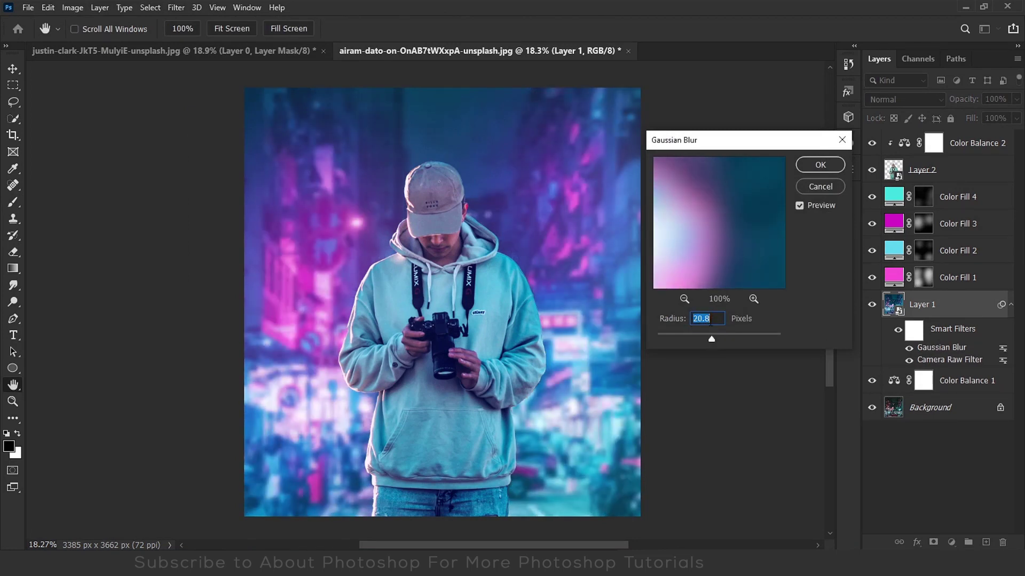
click(812, 171)
key(b)
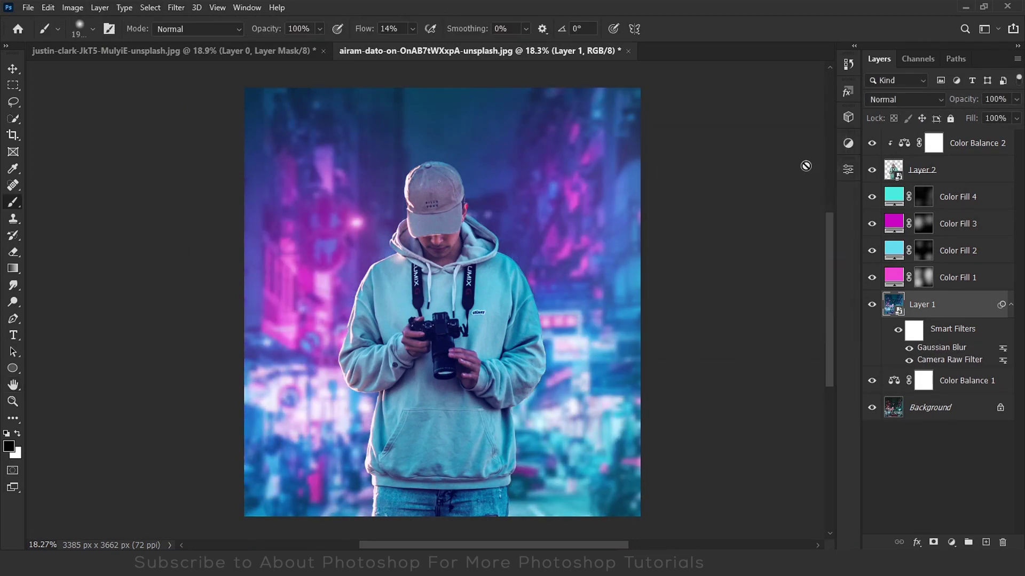
Add a dark teal-blue (#1c7190) Solid Color fill above Color Fill 4 and set its blend mode to Screen.
scroll(716, 209, up, 1)
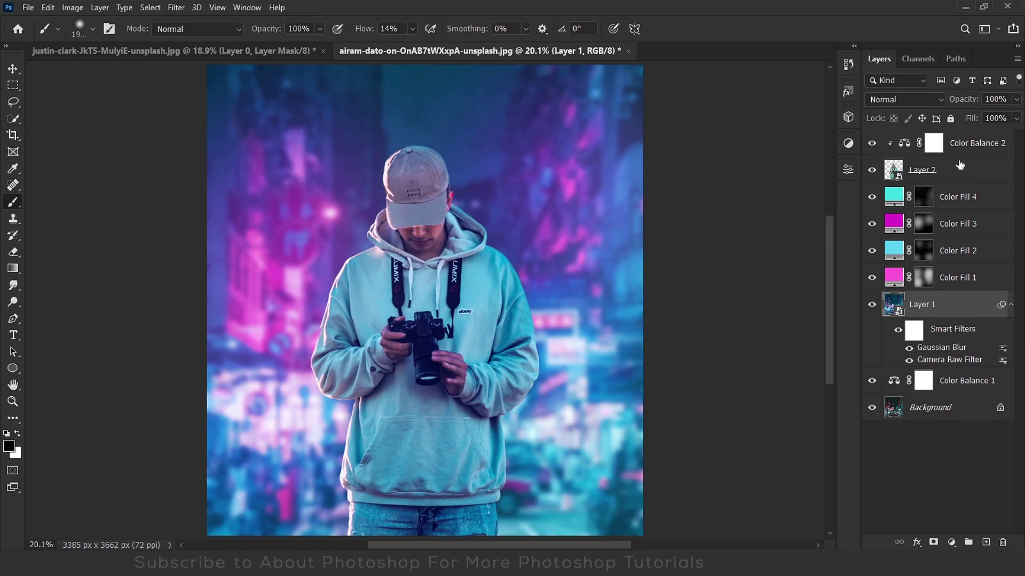
click(960, 197)
click(951, 543)
click(939, 318)
click(558, 316)
drag(502, 277, 511, 313)
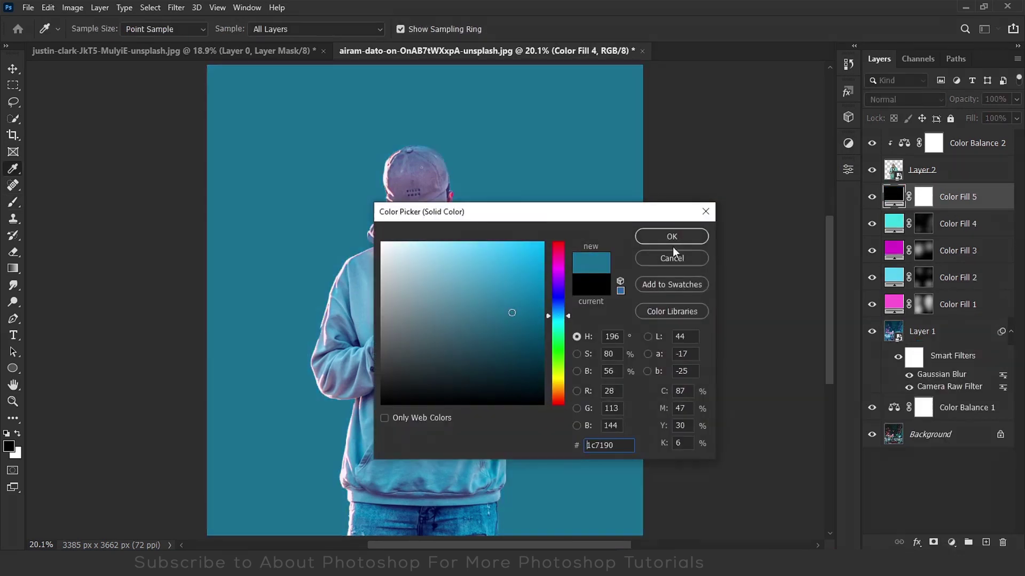
click(672, 237)
click(905, 100)
click(886, 222)
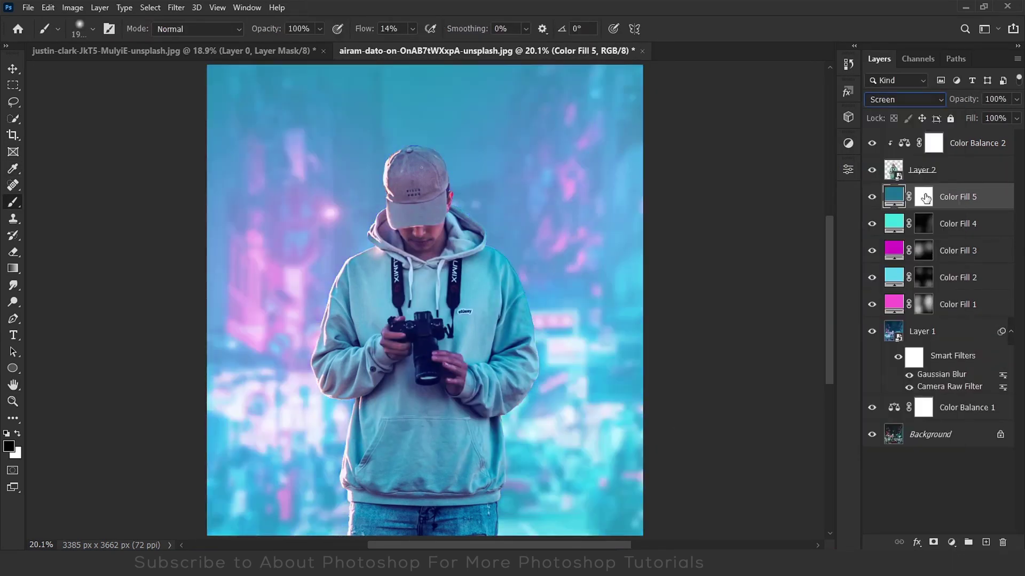
Invert the teal-blue fill's mask to hide the color and make white the foreground color.
click(924, 197)
key(ctrl+i)
key(x)
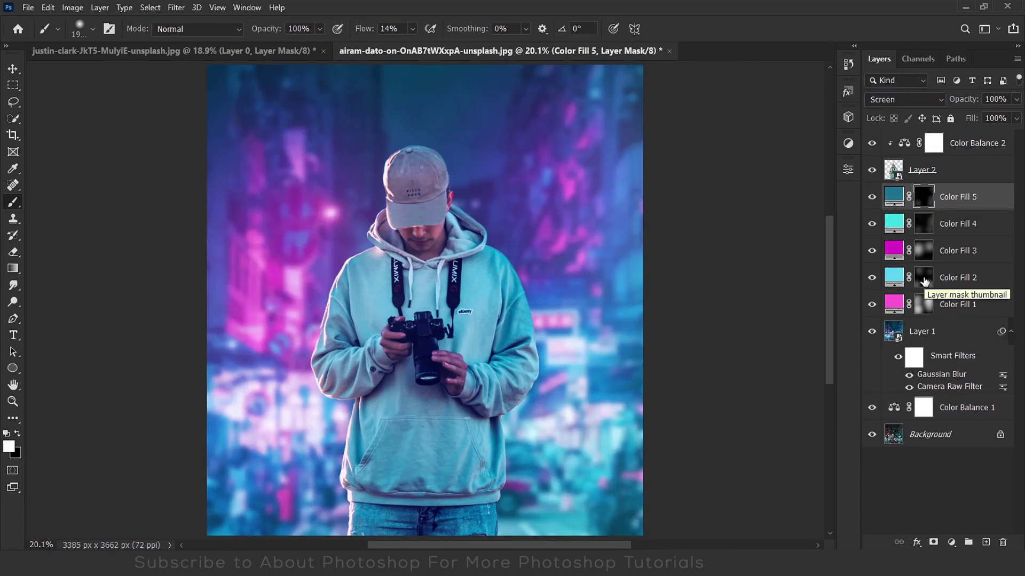
Add a purple Solid Color fill above the teal-blue fill and set its blend mode to Linear Dodge (Add).
click(951, 543)
click(939, 318)
click(559, 269)
click(505, 285)
click(672, 238)
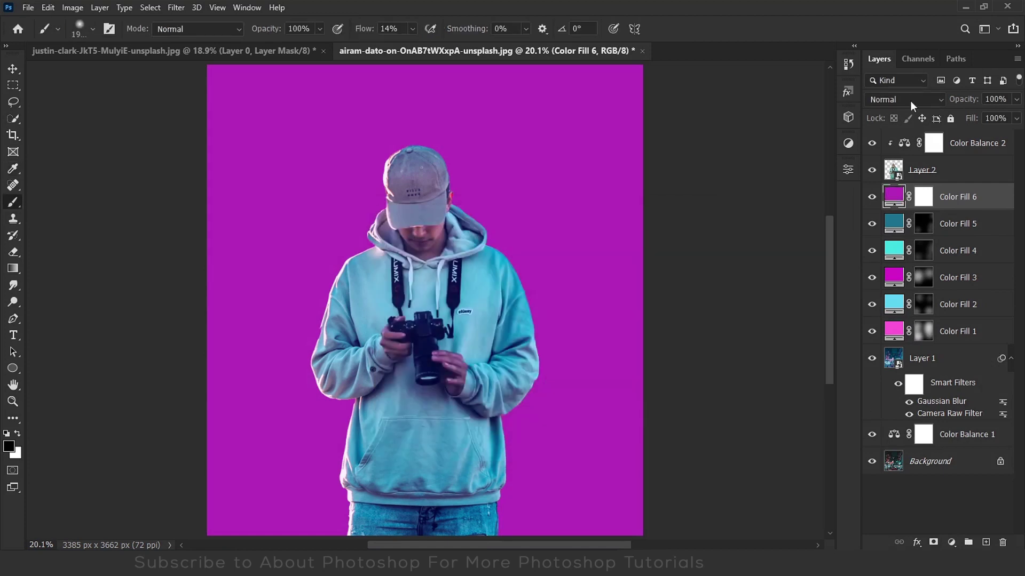
click(911, 101)
click(897, 231)
Invert the purple fill's mask and paint purple glow over the buildings on both sides of the man.
click(923, 197)
key(x)
key(ctrl+i)
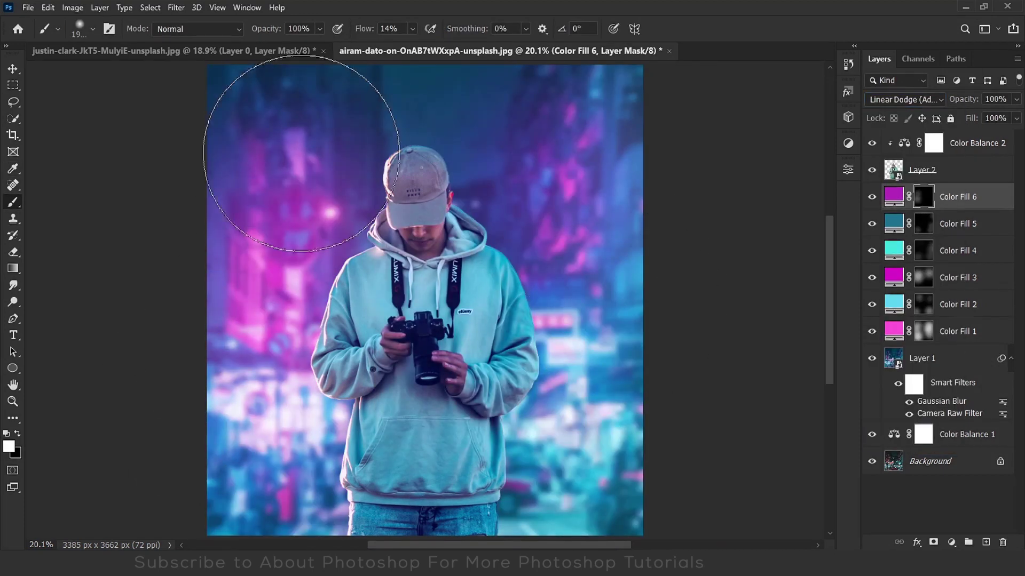
click(301, 153)
click(573, 232)
click(585, 293)
Lower the opacity of the magenta Color Fill 3 layer to 93%.
drag(976, 104, 966, 104)
click(987, 251)
click(988, 284)
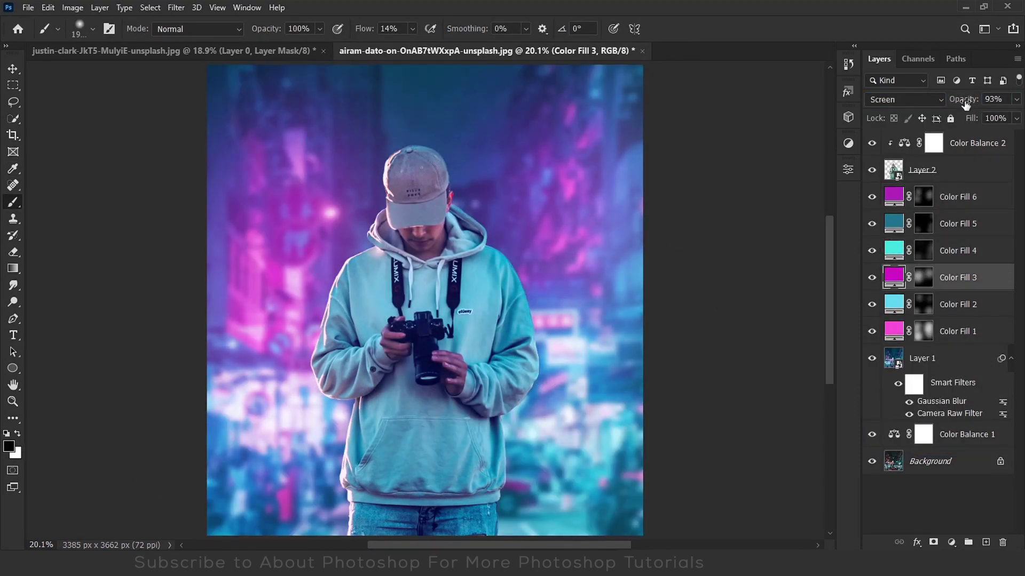
Add an Exposure adjustment above Color Balance 2, clipped to the man, and lower its exposure to darken him.
key(alt+shift+bracketright)
key(x)
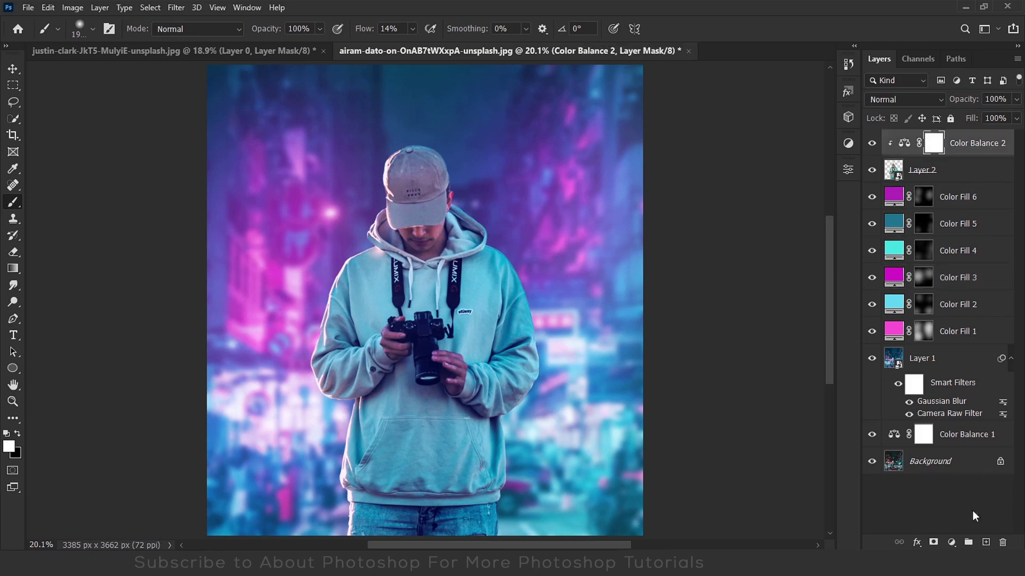
click(951, 543)
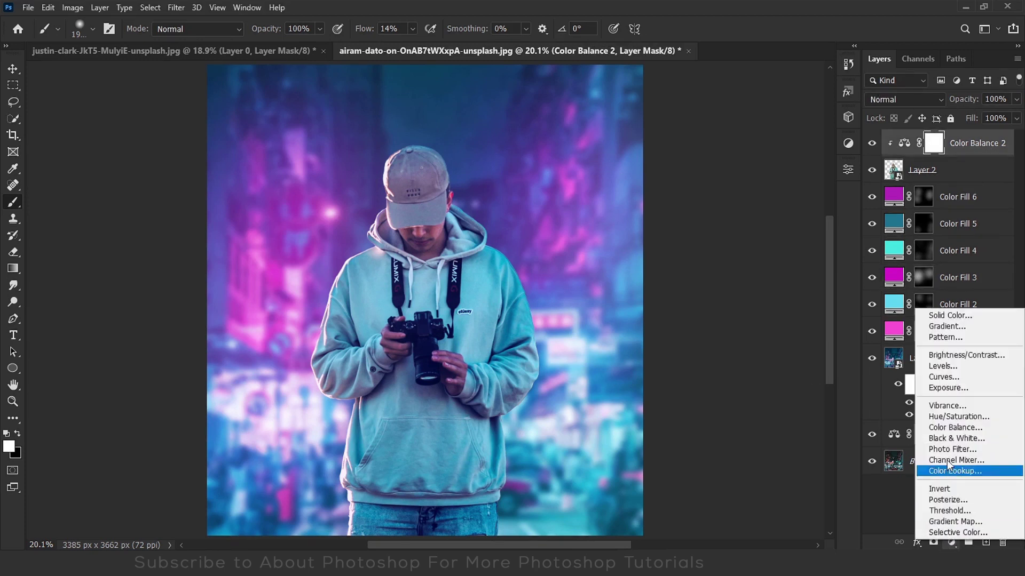
click(953, 389)
click(740, 382)
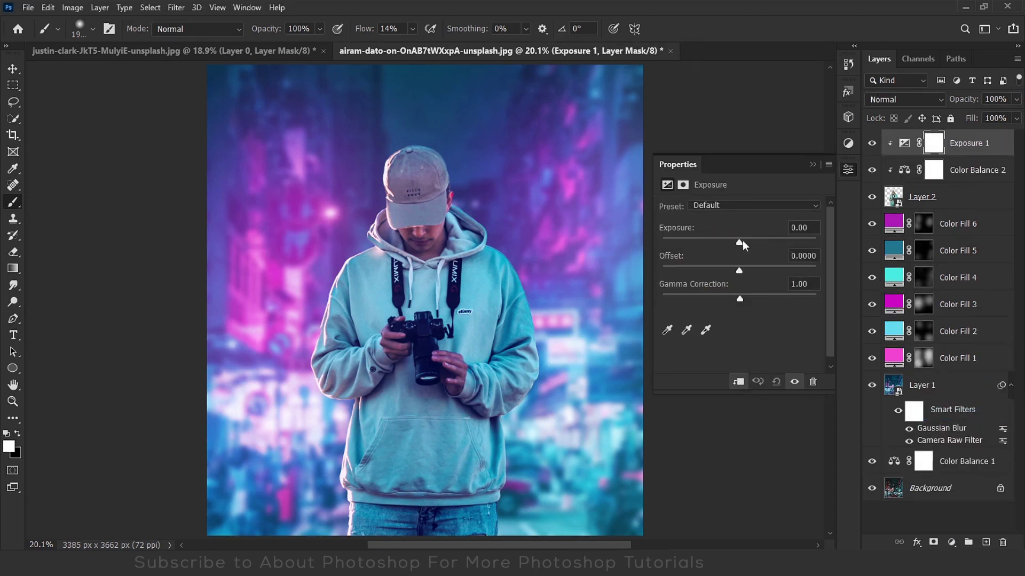
drag(738, 242, 723, 242)
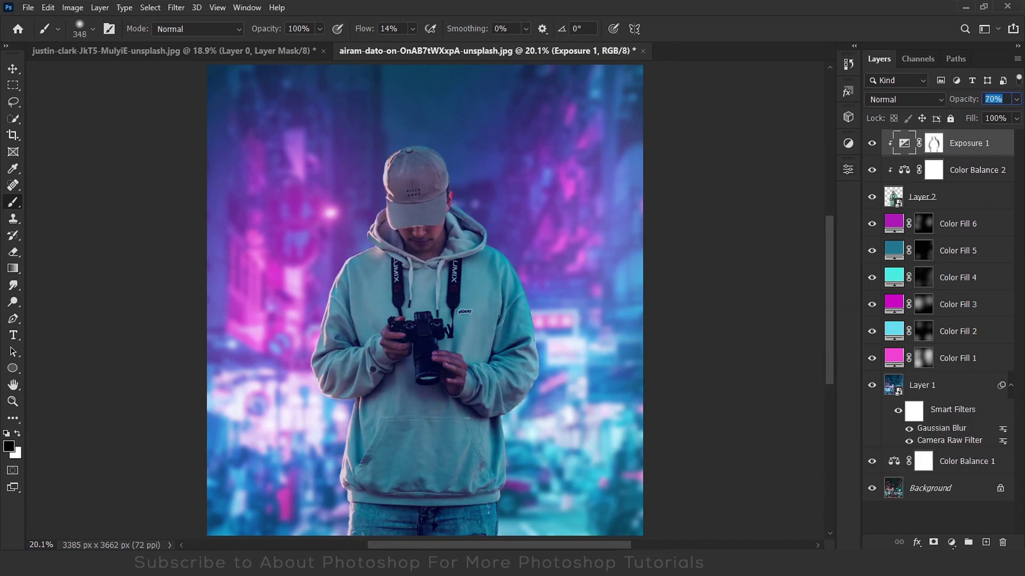
Add a clipped Hue/Saturation adjustment above Exposure 1 with Colorize on, Hue 305, Saturation 100 and Lightness +45.
click(951, 542)
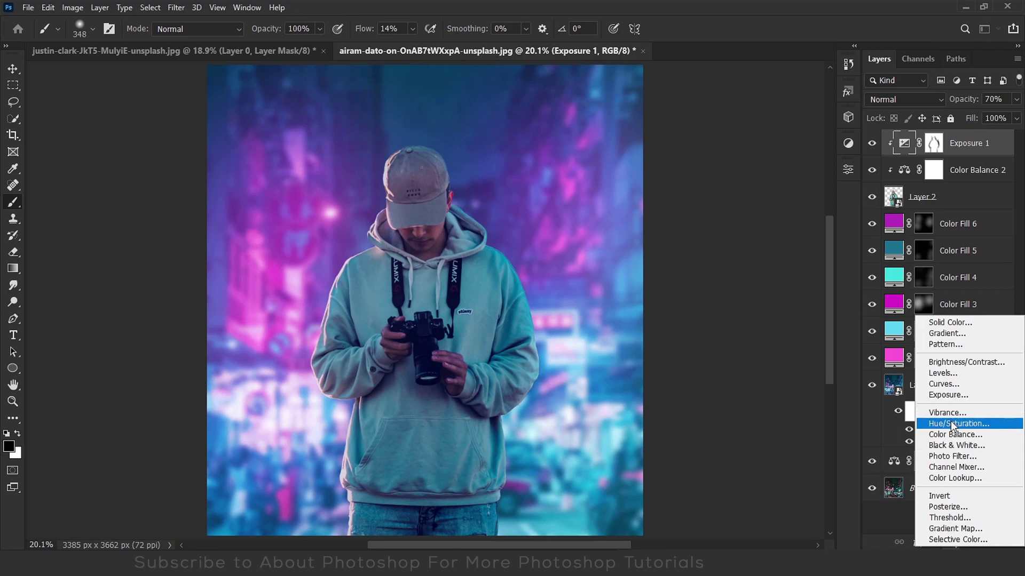
click(950, 424)
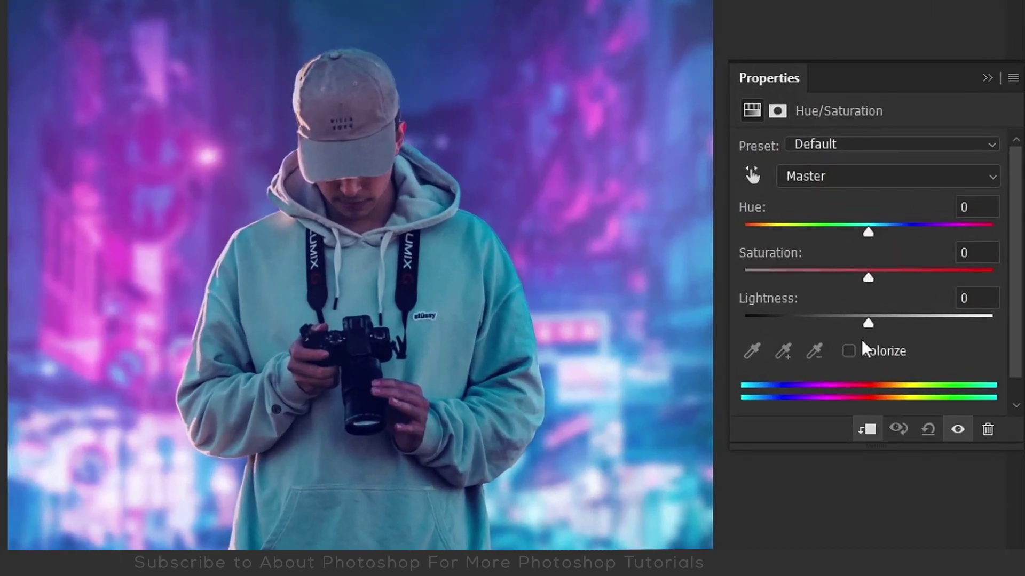
click(848, 351)
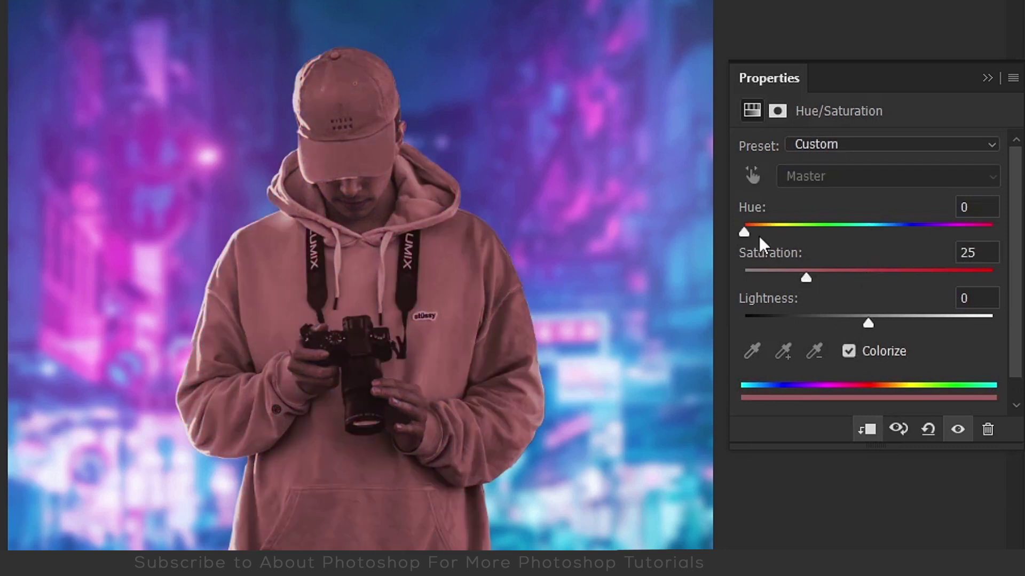
drag(762, 236, 941, 243)
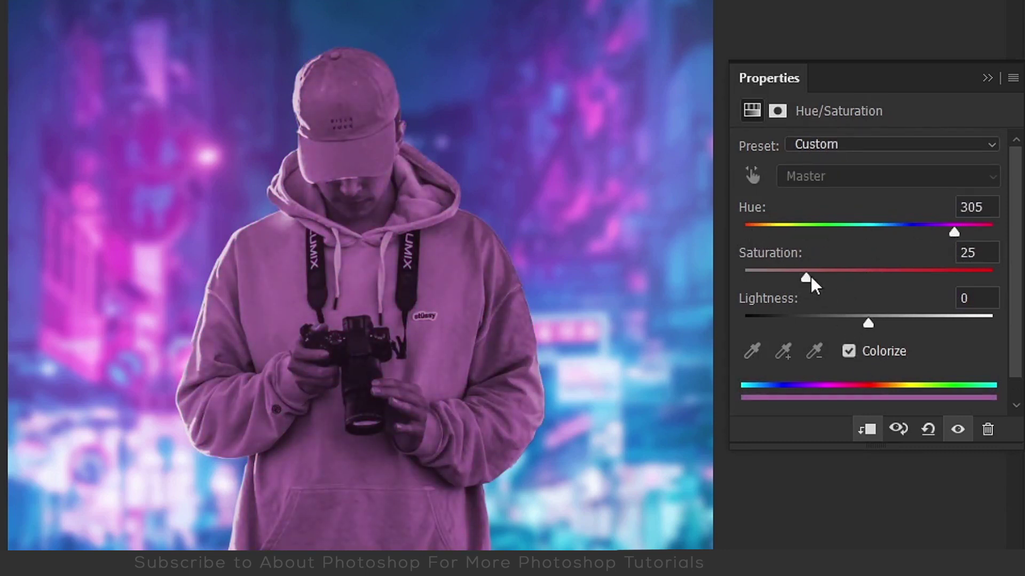
drag(806, 278, 944, 277)
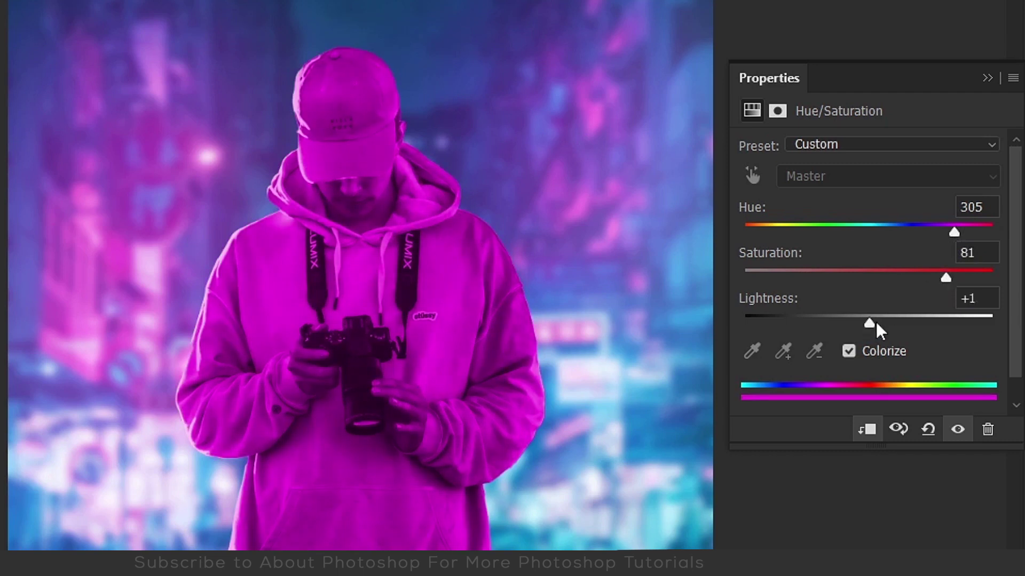
drag(876, 323, 923, 322)
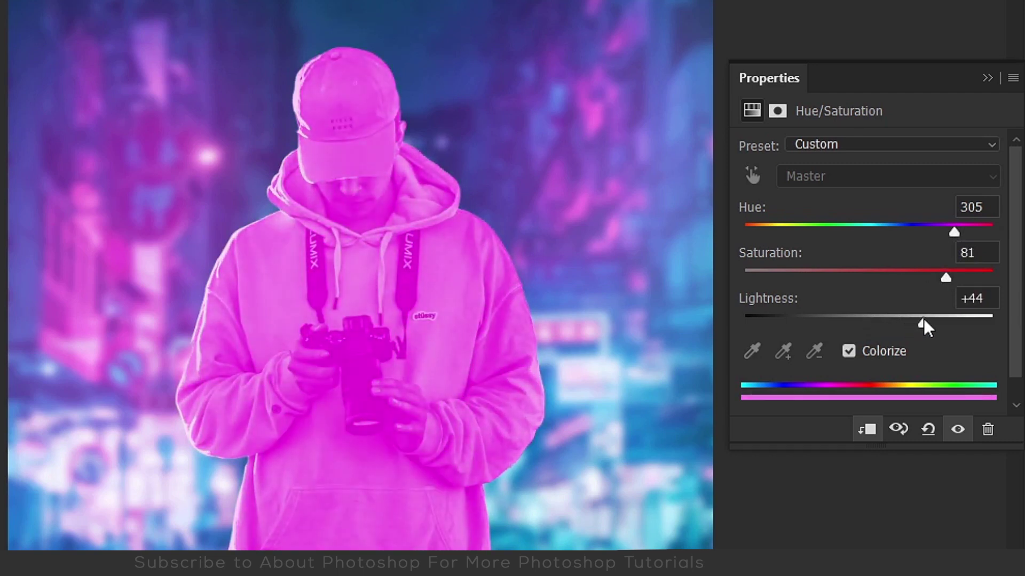
drag(975, 277, 991, 276)
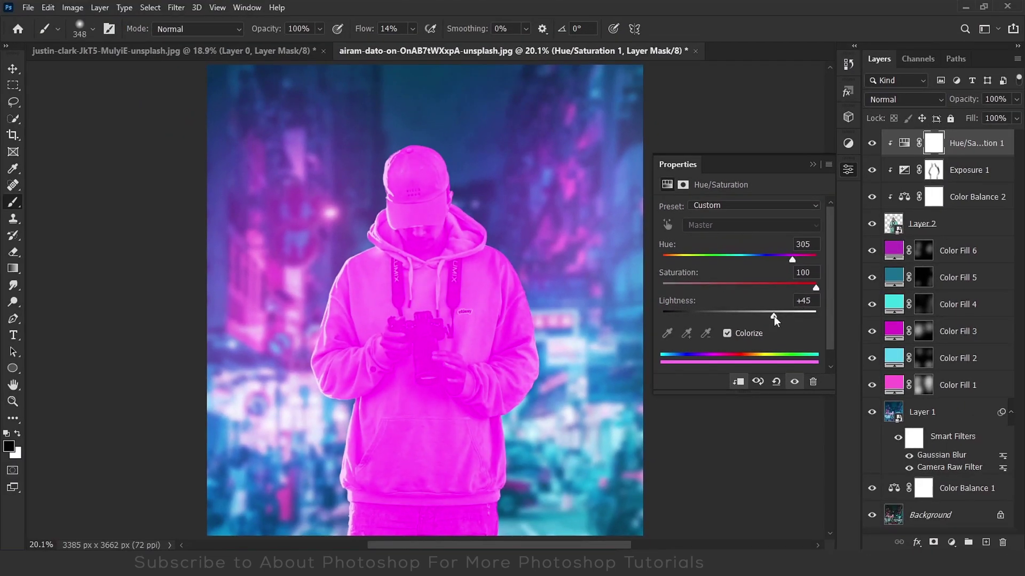
click(817, 166)
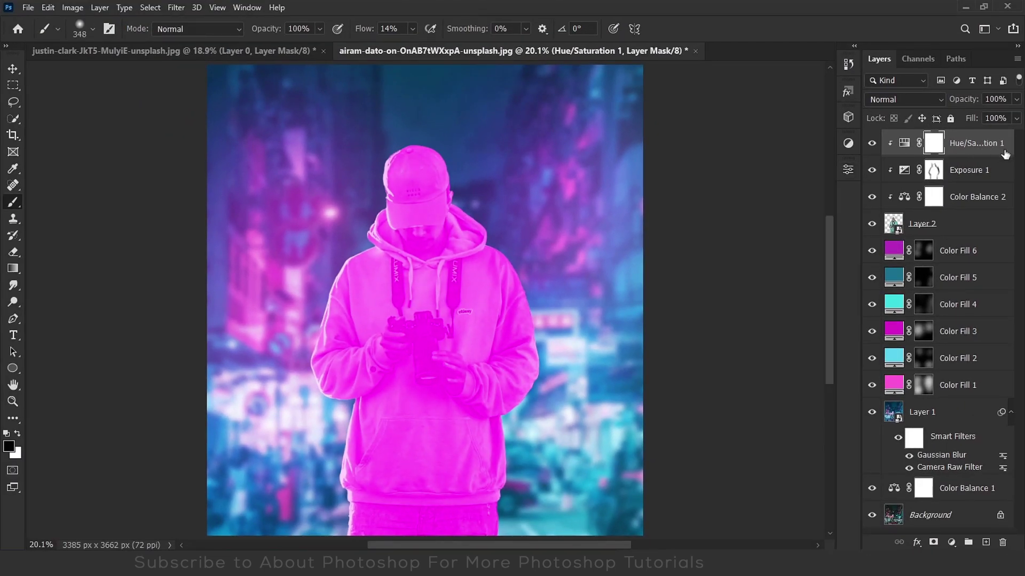
Split the Hue/Saturation layer's Blend If underlying black slider to 3 / 155 and invert the layer's mask to black.
double_click(906, 298)
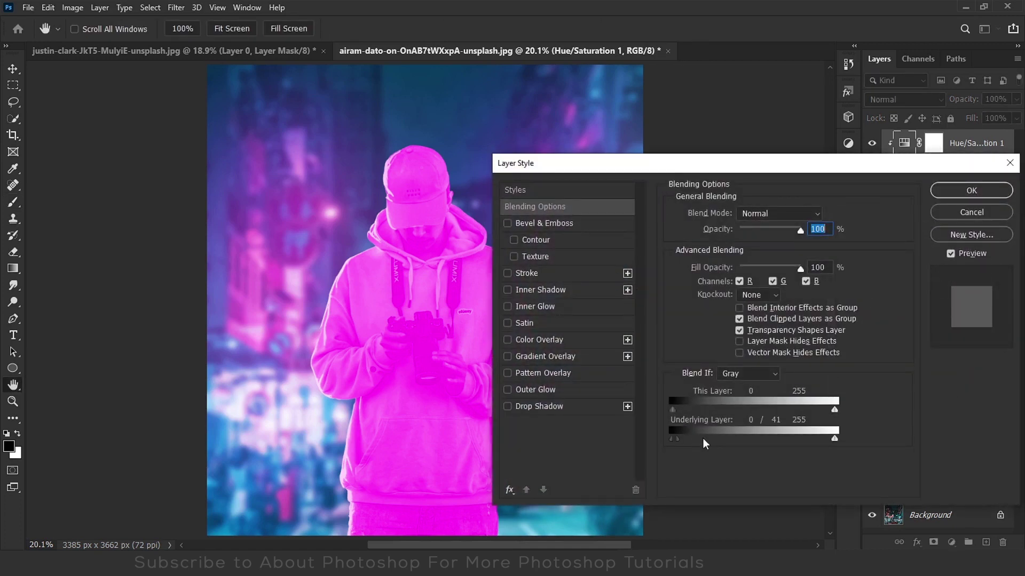
drag(706, 444, 744, 434)
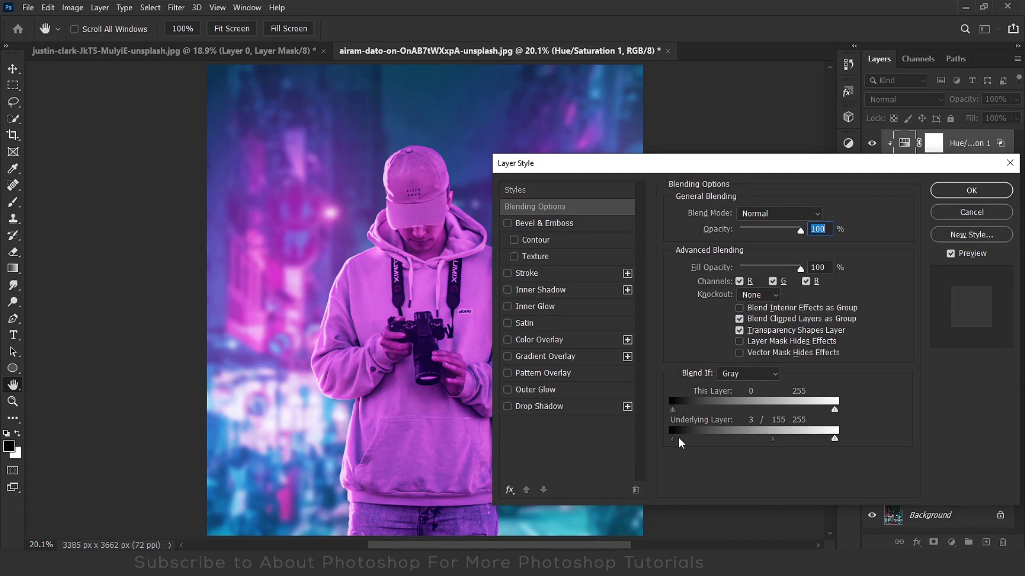
click(948, 197)
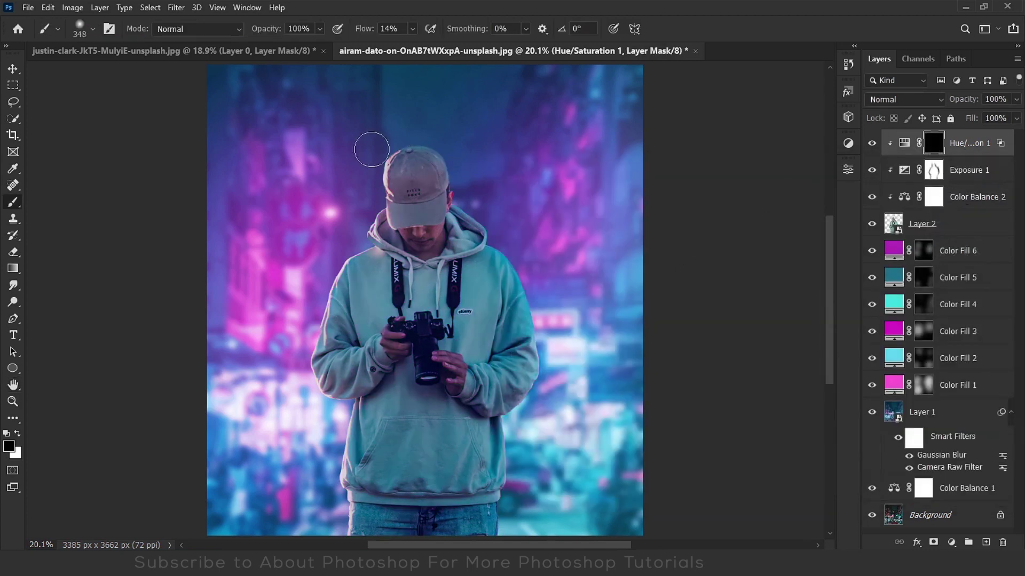
Paint white at 37% flow on the Hue/Saturation mask to bring magenta light onto the left edge of the cap.
scroll(383, 160, up, 8)
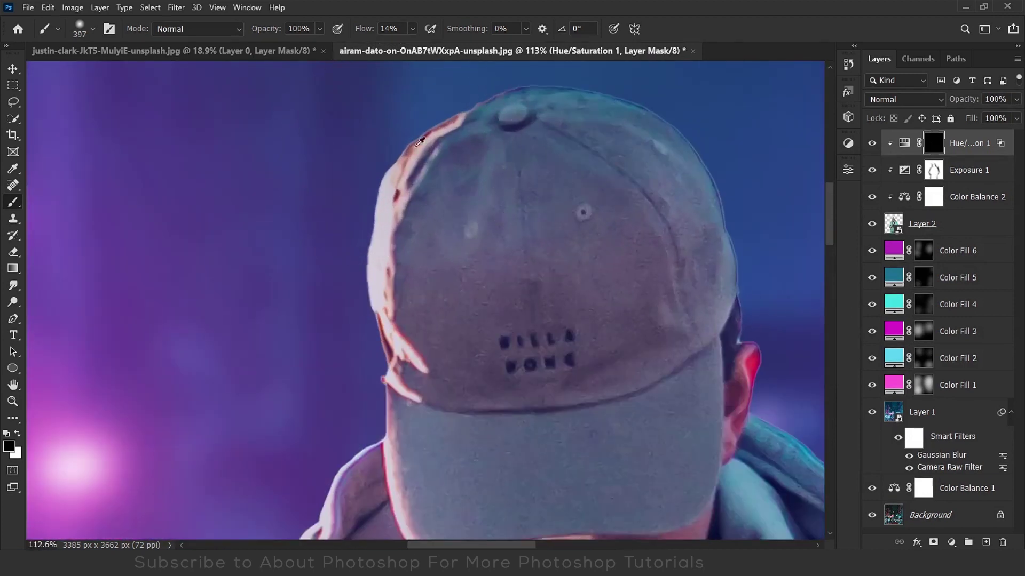
drag(417, 146, 308, 175)
scroll(412, 181, down, 4)
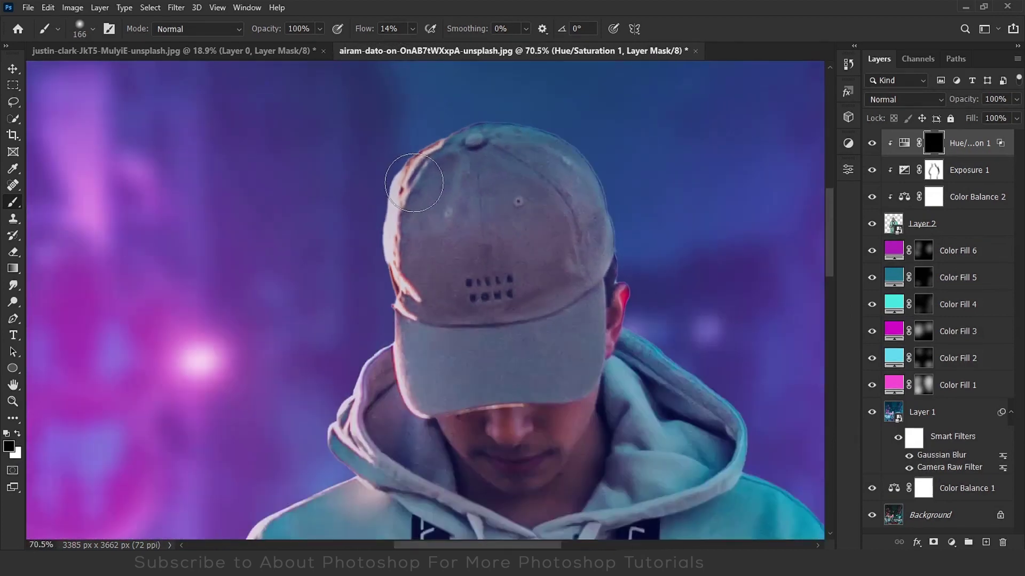
scroll(396, 311, up, 4)
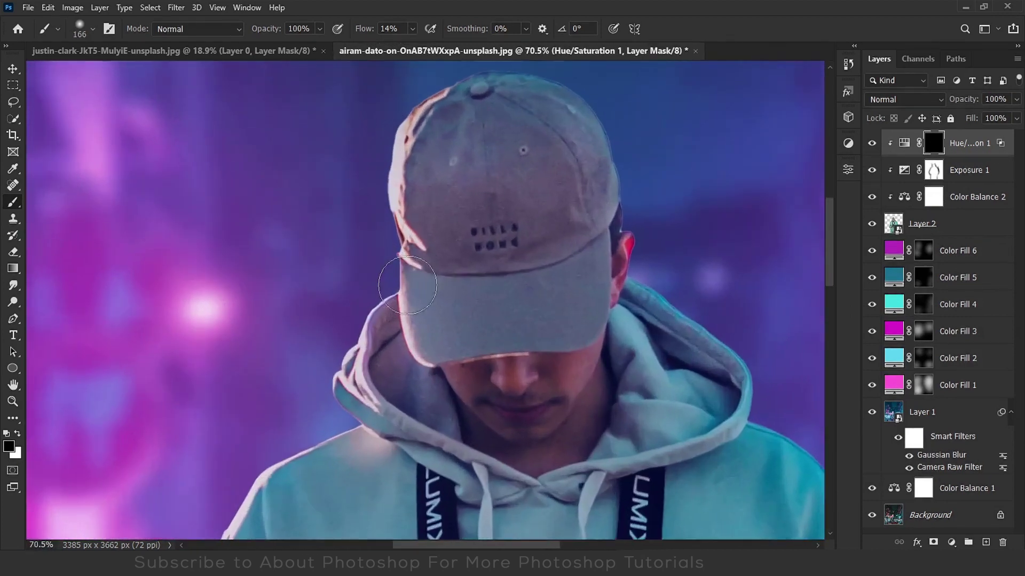
drag(419, 286, 398, 286)
key(x)
key(shift+3)
key(shift+7)
drag(377, 219, 389, 137)
mouse_move(389, 137)
mouse_down()
mouse_move(386, 198)
mouse_move(362, 229)
mouse_up()
drag(360, 202, 405, 112)
scroll(520, 72, down, 6)
Paint magenta light along the man's left-hand shoulder and outer sleeve on the Hue/Saturation mask.
scroll(383, 254, up, 5)
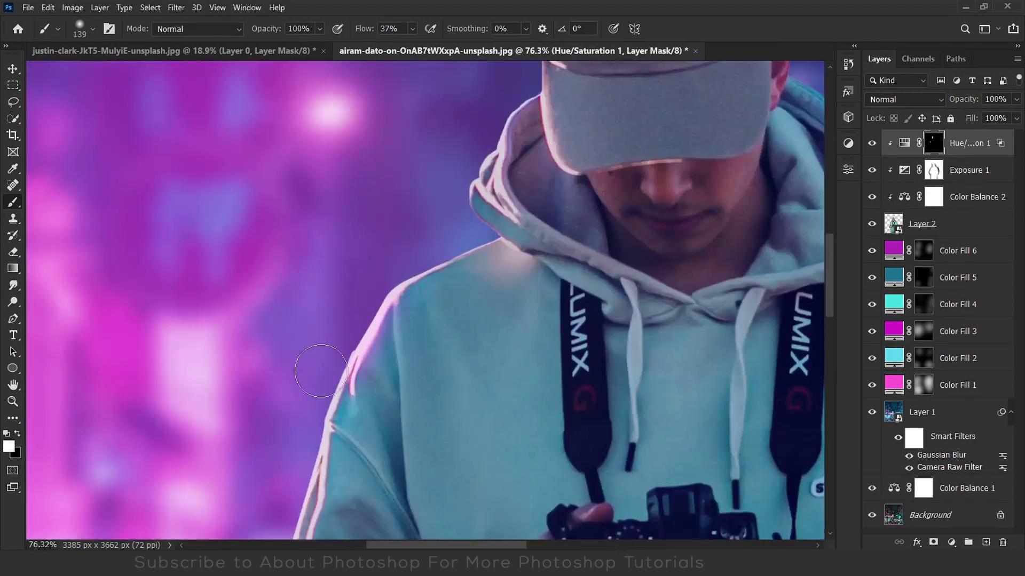
scroll(331, 374, up, 6)
mouse_move(344, 406)
mouse_down()
mouse_move(362, 308)
mouse_move(385, 261)
mouse_up()
drag(382, 260, 362, 304)
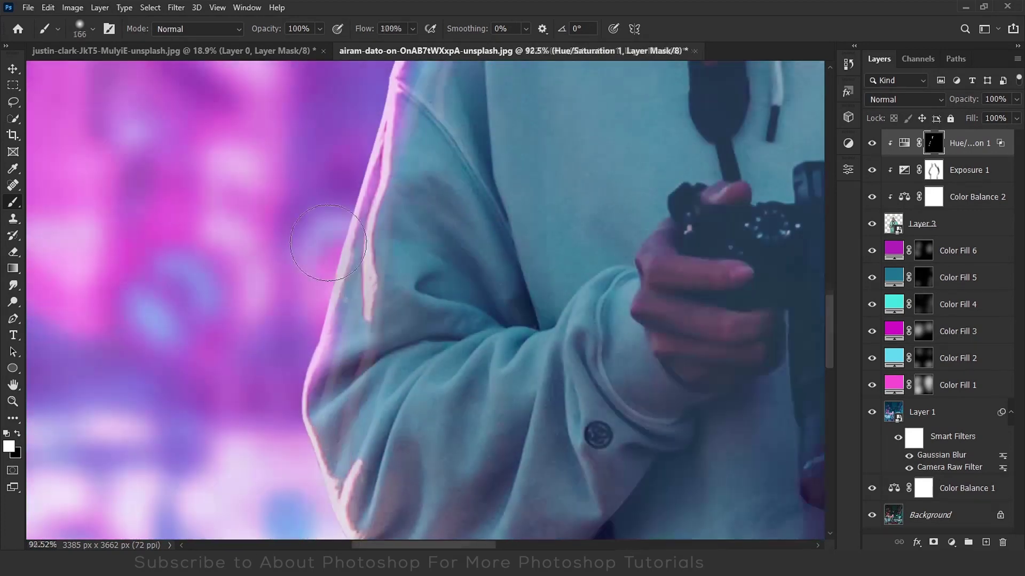
Paint black at 32% flow on the Exposure 1 mask to lift the darkening along the sleeve and opposite shoulder.
scroll(295, 176, down, 3)
scroll(337, 479, down, 3)
key(shift+5)
key(shift+9)
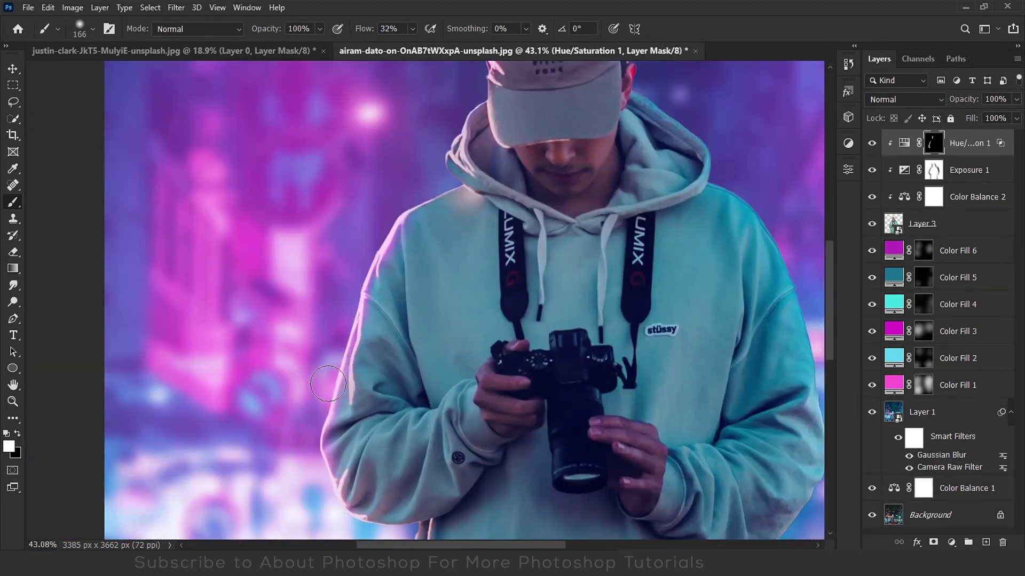
scroll(361, 380, up, 6)
key(alt+[)
drag(351, 390, 327, 395)
key(ctrl+0)
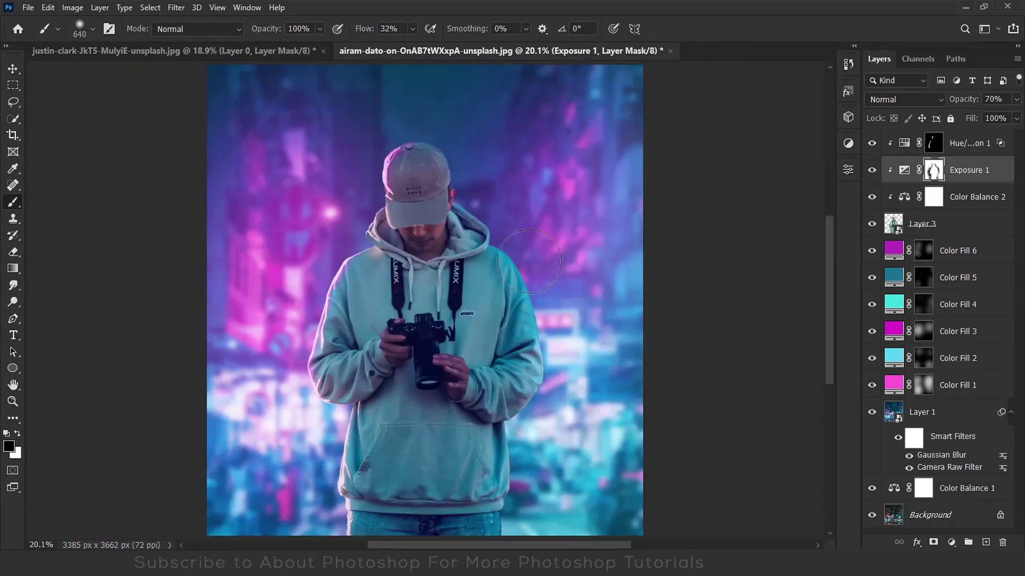
drag(530, 262, 470, 213)
key([)
key(alt+bracketright)
Paint white on the Hue/Saturation mask to spread magenta light over the shoulder beside the hood.
scroll(387, 259, up, 4)
key(bracketleft)
key(bracketleft)
key(bracketleft)
key(bracketleft)
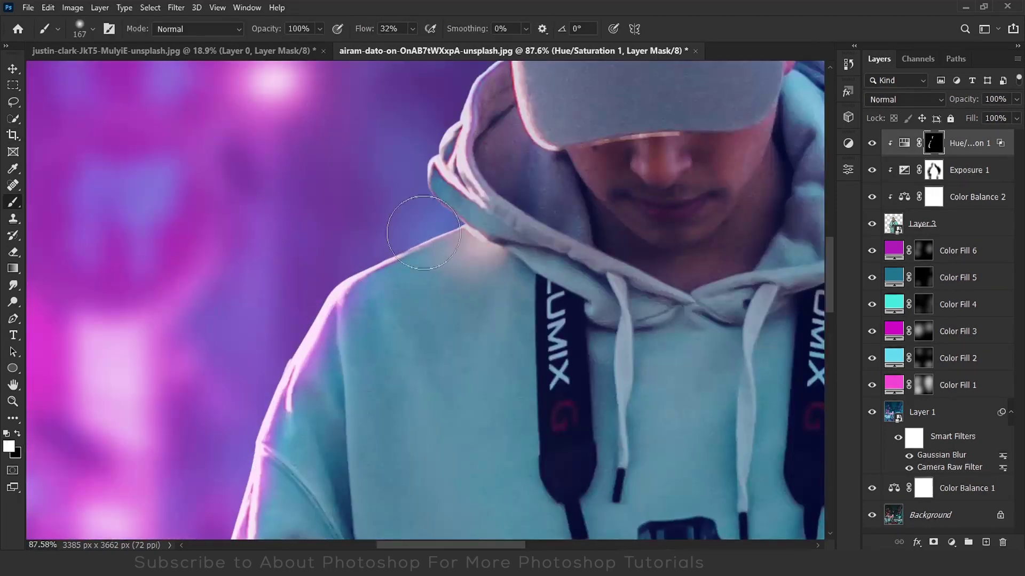
scroll(423, 232, up, 2)
key(bracketleft)
key(bracketleft)
key(bracketleft)
key(bracketleft)
key(bracketleft)
key(bracketright)
key(bracketright)
key(bracketright)
key(bracketright)
key(bracketright)
scroll(347, 282, down, 4)
scroll(347, 264, up, 3)
Soften the magenta on the inner part of the shoulder with a large brush at 14% flow.
key(x)
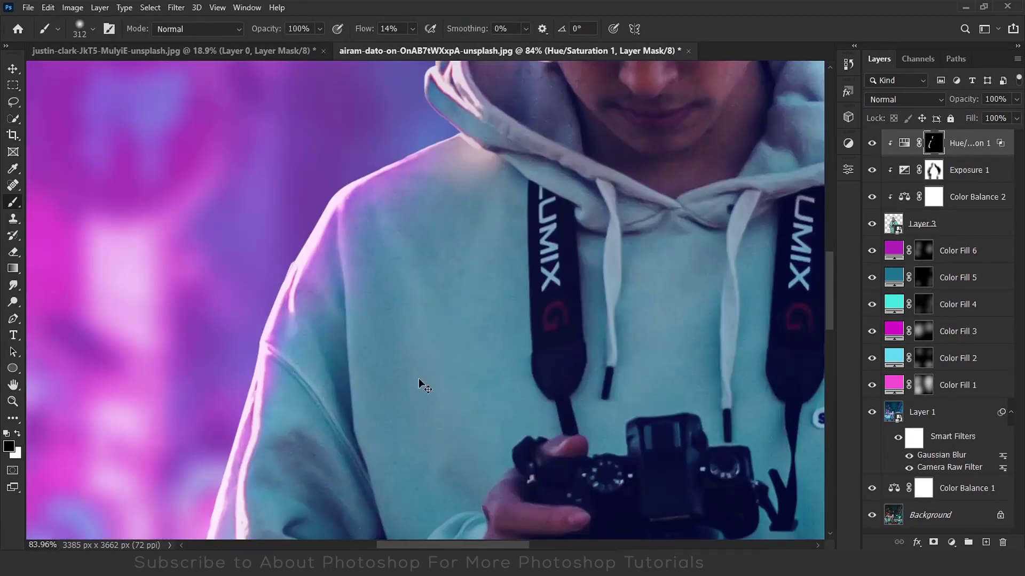
drag(418, 382, 441, 204)
key(x)
scroll(360, 315, up, 3)
key(bracketleft)
key(bracketleft)
key(bracketleft)
key(bracketleft)
key(bracketleft)
scroll(374, 337, down, 5)
key(bracketright)
key(bracketright)
key(bracketright)
key(bracketright)
key(bracketright)
key(bracketright)
key(bracketright)
key(bracketright)
key(bracketright)
key(bracketright)
key(bracketright)
key(bracketright)
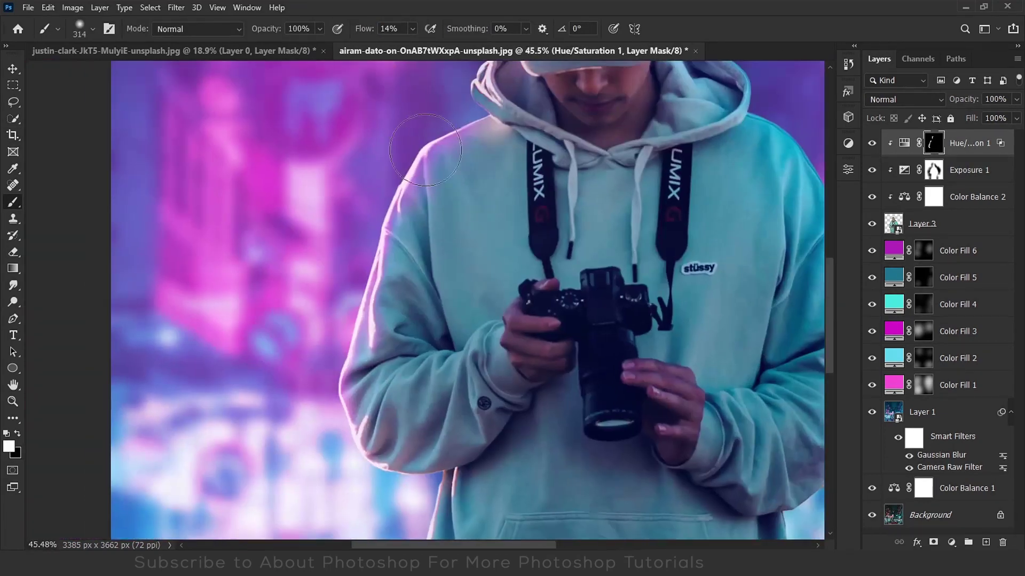
Build up magenta light on the elbow folds and lower sleeve with a small brush at 14% flow.
scroll(320, 354, up, 4)
key(bracketleft)
key(bracketleft)
key(bracketleft)
key(bracketleft)
key(bracketleft)
key(bracketleft)
key(bracketleft)
key(bracketleft)
drag(392, 398, 412, 302)
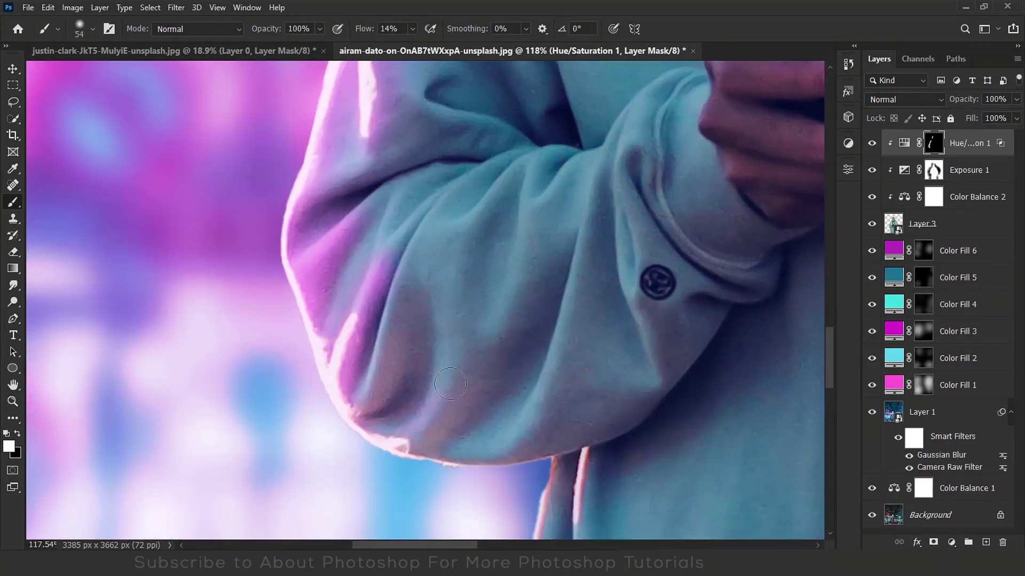
drag(365, 199, 363, 371)
drag(378, 243, 352, 374)
drag(385, 182, 353, 387)
scroll(444, 142, down, 6)
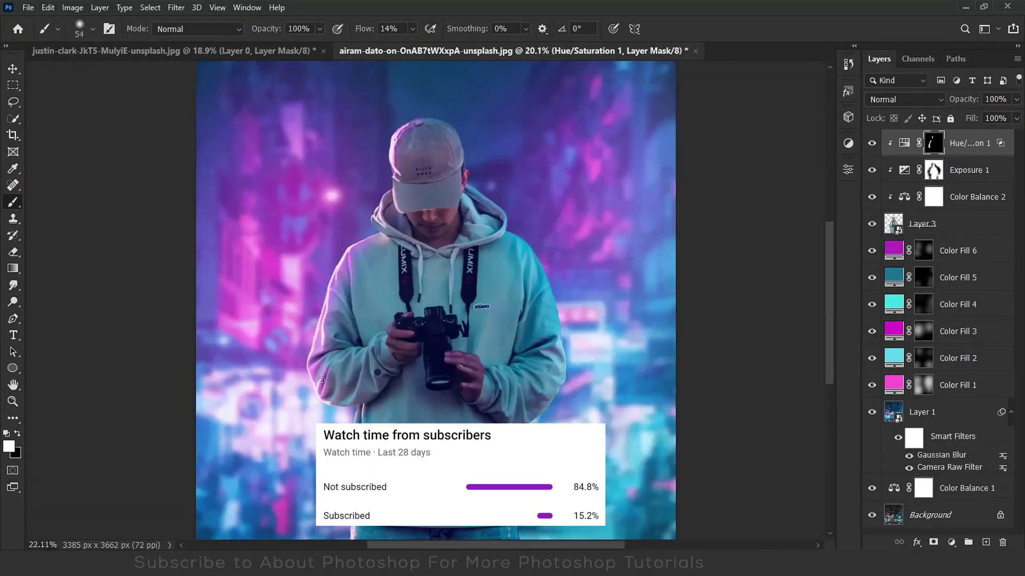
Paint a soft magenta glow along the shoulder seam and upper sleeve, varying the brush size at 14% flow.
scroll(289, 336, up, 4)
key(bracketright)
key(bracketright)
key(bracketright)
key(bracketright)
key(bracketright)
key(bracketright)
key(bracketright)
key(bracketright)
key(bracketright)
key(bracketright)
key(bracketright)
key(x)
scroll(378, 449, up, 2)
key(x)
scroll(378, 449, down, 4)
key(bracketleft)
key(bracketleft)
key(bracketleft)
key(bracketleft)
key(bracketleft)
key(bracketleft)
key(bracketleft)
key(bracketleft)
scroll(370, 414, up, 5)
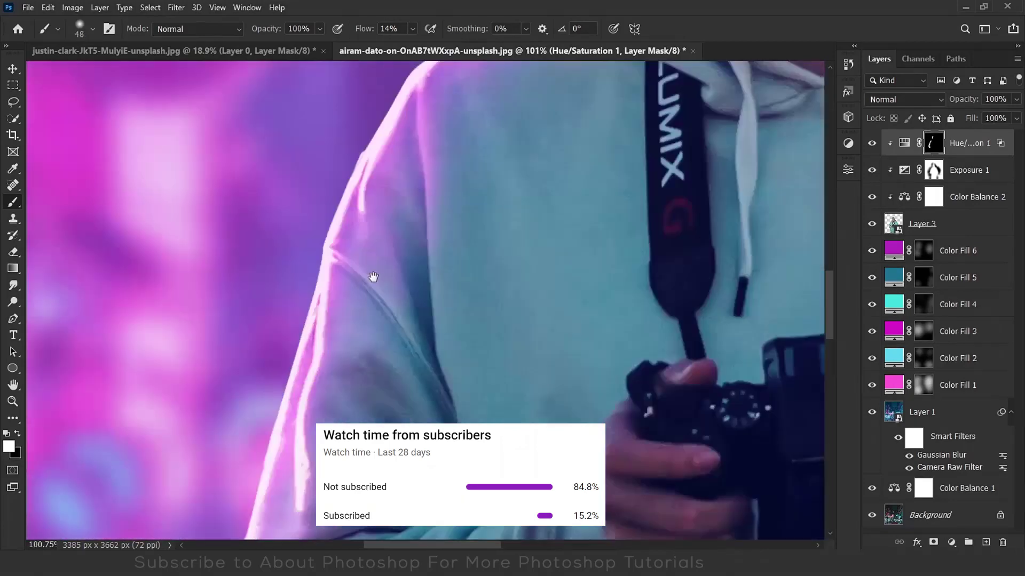
scroll(370, 414, down, 5)
scroll(489, 370, up, 5)
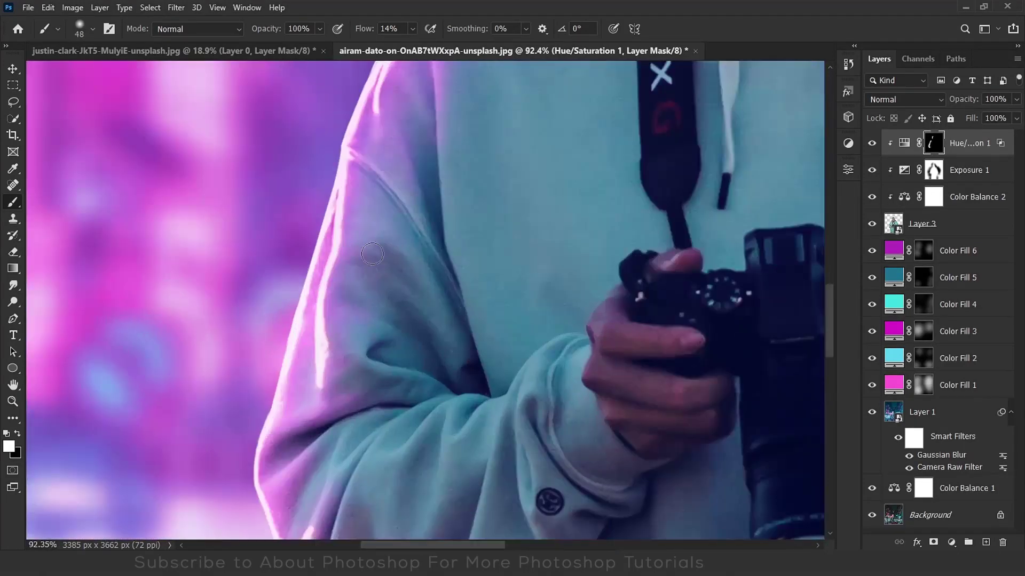
Soften excess magenta on the inner sleeve by painting black with an enlarged brush on the Hue/Saturation mask.
key(x)
key(bracketright)
key(bracketright)
key(bracketright)
key(bracketright)
key(bracketright)
key(bracketright)
key(bracketright)
key(bracketright)
scroll(489, 370, down, 4)
scroll(378, 222, up, 5)
key(x)
Strengthen the magenta rim light along the sleeve and shoulder edge with a small brush at 100% flow.
mouse_move(368, 338)
mouse_down()
mouse_move(349, 339)
mouse_move(368, 288)
mouse_up()
mouse_move(425, 305)
mouse_down()
mouse_move(399, 315)
mouse_move(331, 246)
mouse_up()
scroll(330, 245, down, 1)
drag(268, 305, 412, 182)
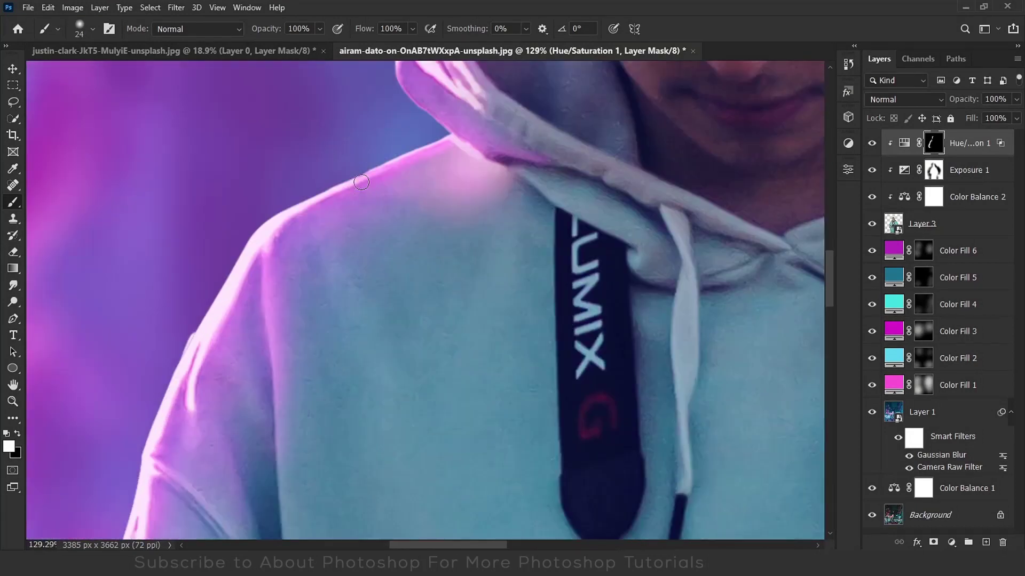
mouse_move(134, 488)
mouse_down()
mouse_move(202, 369)
mouse_move(258, 213)
mouse_up()
drag(259, 213, 402, 239)
scroll(393, 326, up, 1)
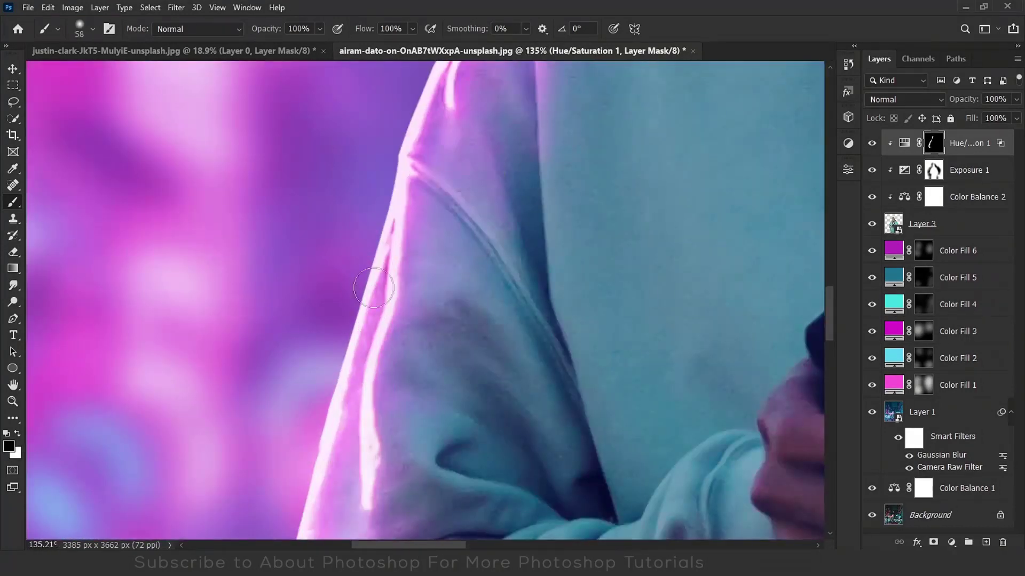
Paint magenta at 100% flow over the hood's left-hand edge and folds.
key(x)
key(ctrl+0)
scroll(386, 250, up, 10)
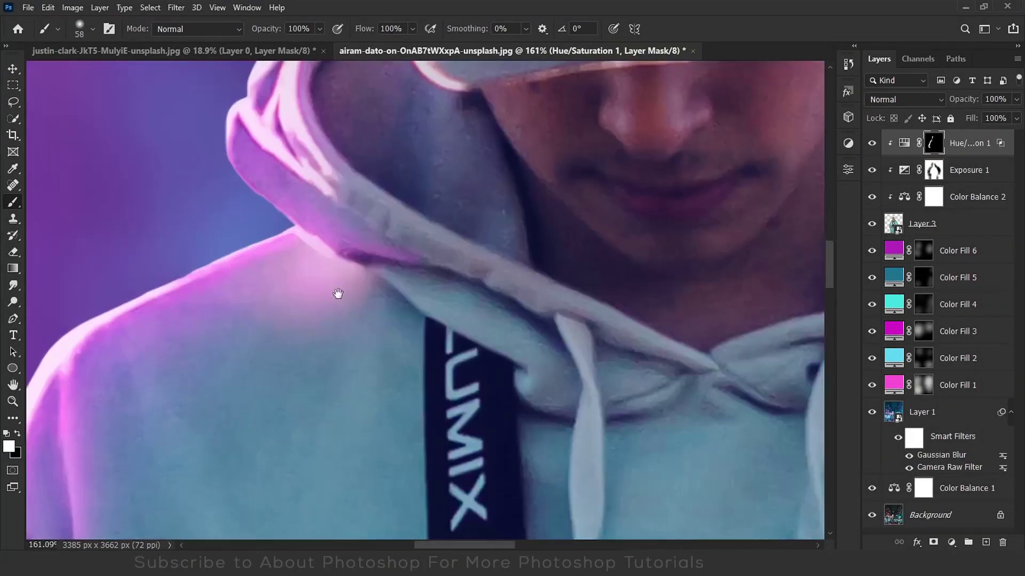
drag(338, 293, 348, 537)
drag(406, 494, 363, 394)
key(ctrl+0)
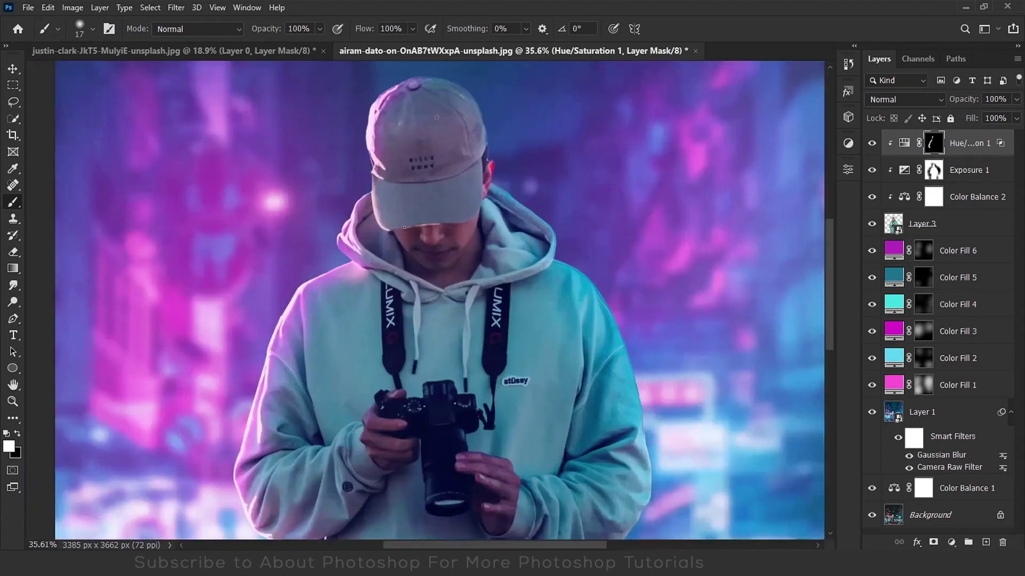
Paint solid magenta over the left edge of the cap's brim with a small hard brush at 100% flow.
scroll(322, 222, up, 5)
key(bracketright)
key(bracketright)
key(x)
scroll(335, 238, up, 3)
key(bracketleft)
key(bracketleft)
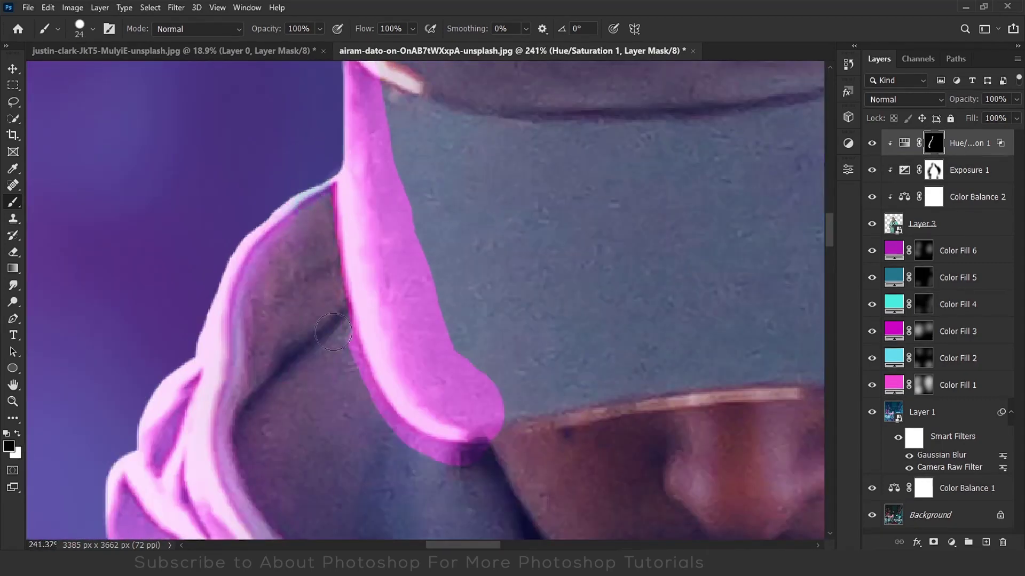
Erase the magenta spill outside the cap's brim and fade its inner edge with a soft black brush at 55% flow.
scroll(394, 437, down, 2)
drag(328, 304, 469, 343)
right_click(472, 344)
double_click(590, 300)
key(x)
key(x)
key(shift+5)
key(shift+5)
drag(590, 299, 631, 464)
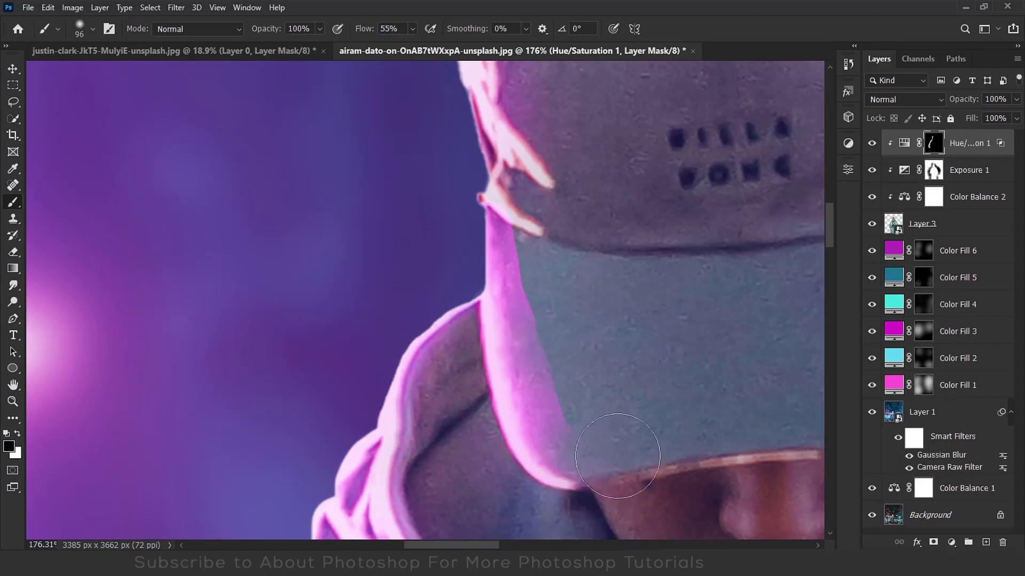
key(ctrl+0)
Paint a magenta highlight along the first bent-sleeve fold below the elbow crease and fade it at 41% flow.
scroll(408, 127, up, 4)
key(x)
scroll(414, 149, down, 2)
key(bracketright)
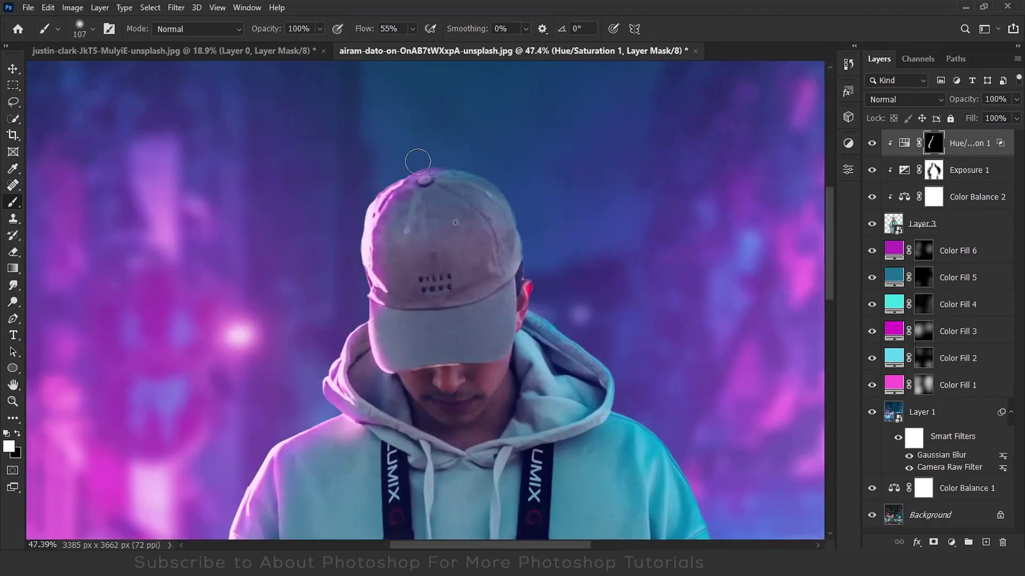
drag(409, 467, 445, 75)
scroll(311, 334, up, 5)
right_click(311, 334)
double_click(421, 334)
key(x)
mouse_move(341, 331)
mouse_down()
mouse_move(267, 383)
mouse_move(363, 336)
mouse_up()
right_click(363, 336)
key(Escape)
key(ctrl+0)
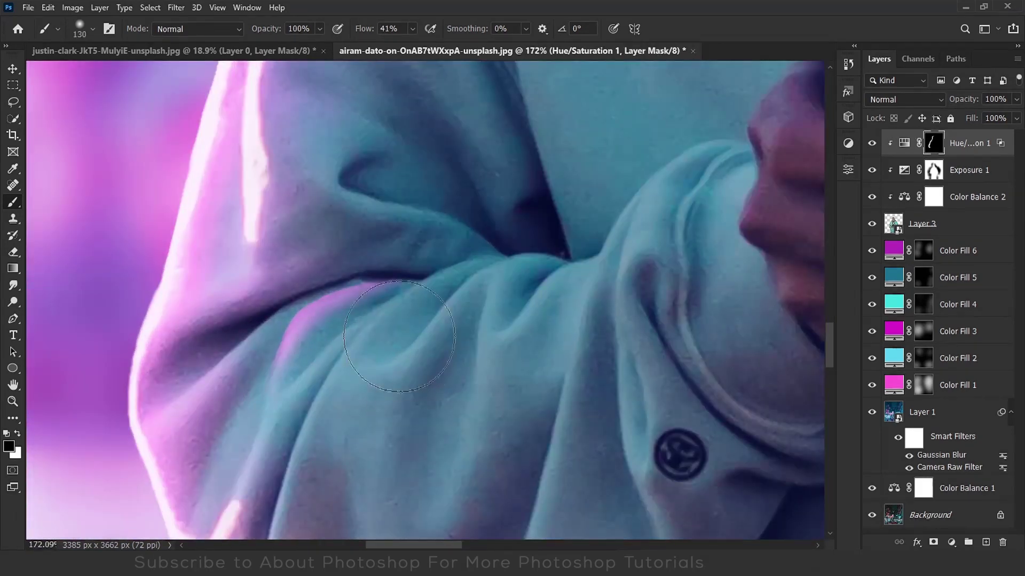
Add magenta highlights to the next two folds of the bent sleeve and soften their lower edges at 41% flow.
alt+right_click(320, 365)
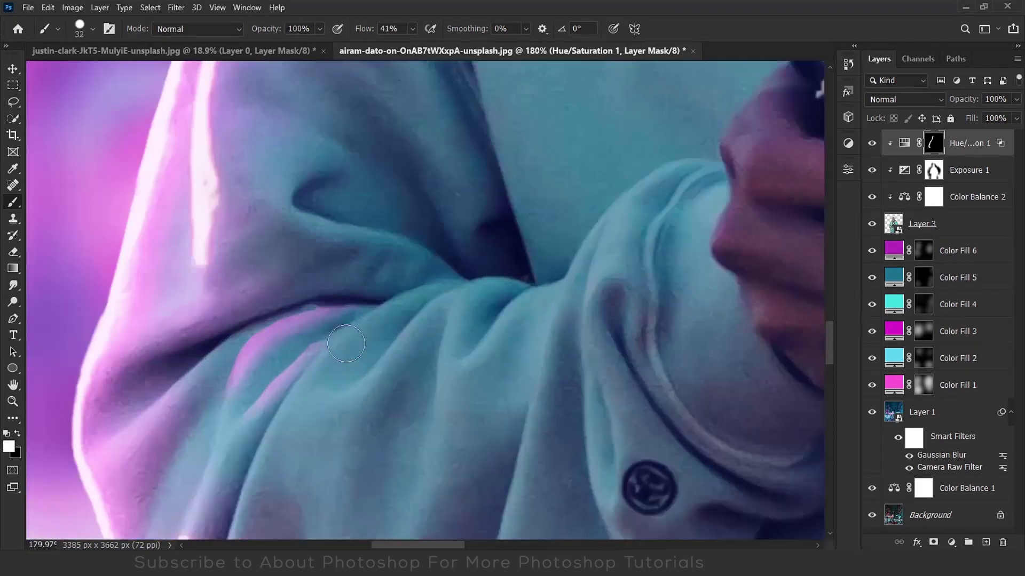
mouse_move(310, 411)
mouse_down()
mouse_move(361, 366)
mouse_move(308, 419)
mouse_up()
key(x)
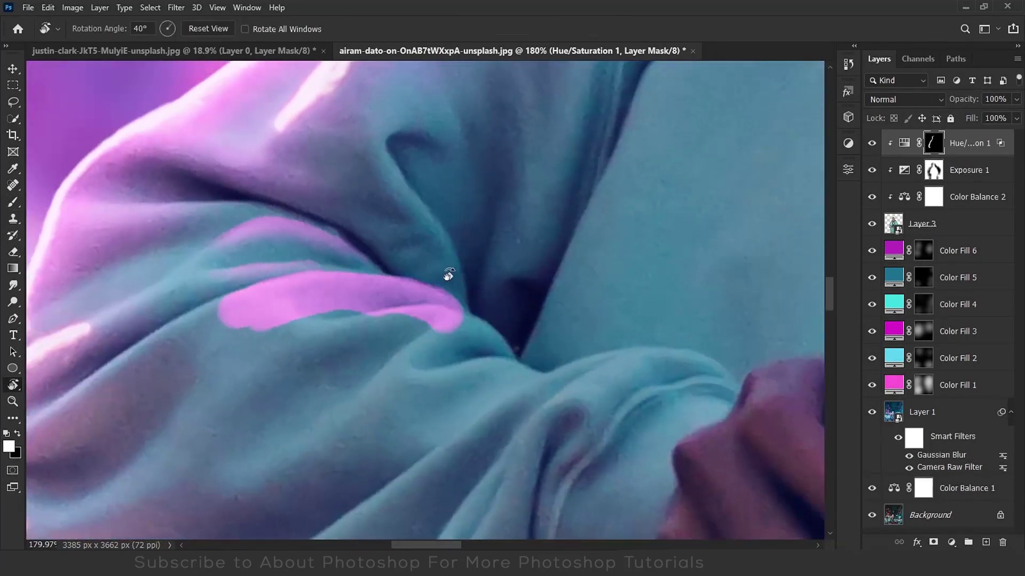
drag(446, 275, 137, 412)
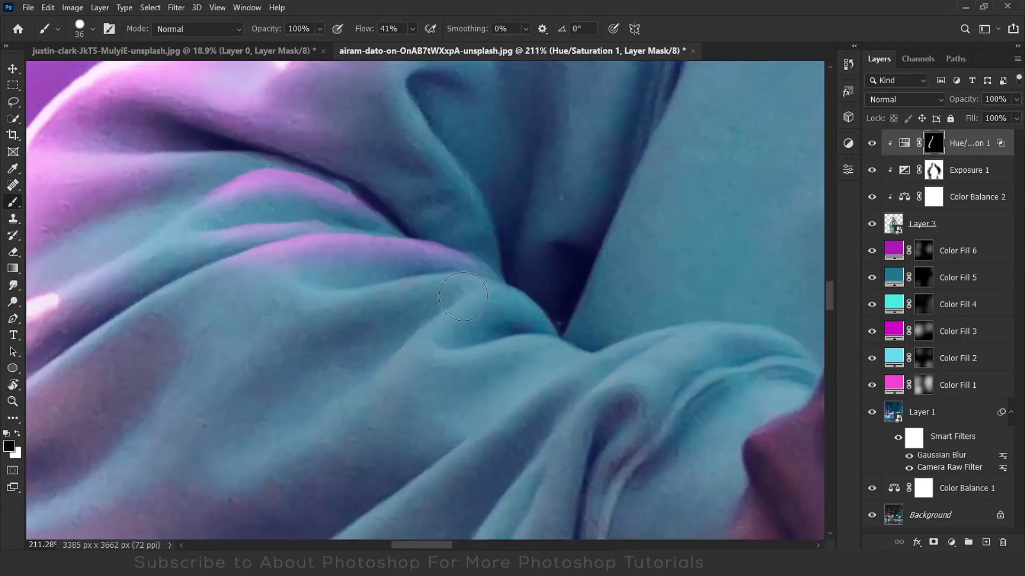
Paint magenta along the sleeve fold that ends at the inner elbow and fade its underside with a soft black brush.
mouse_move(459, 291)
mouse_down()
mouse_move(368, 311)
mouse_move(541, 350)
mouse_up()
drag(478, 364, 299, 312)
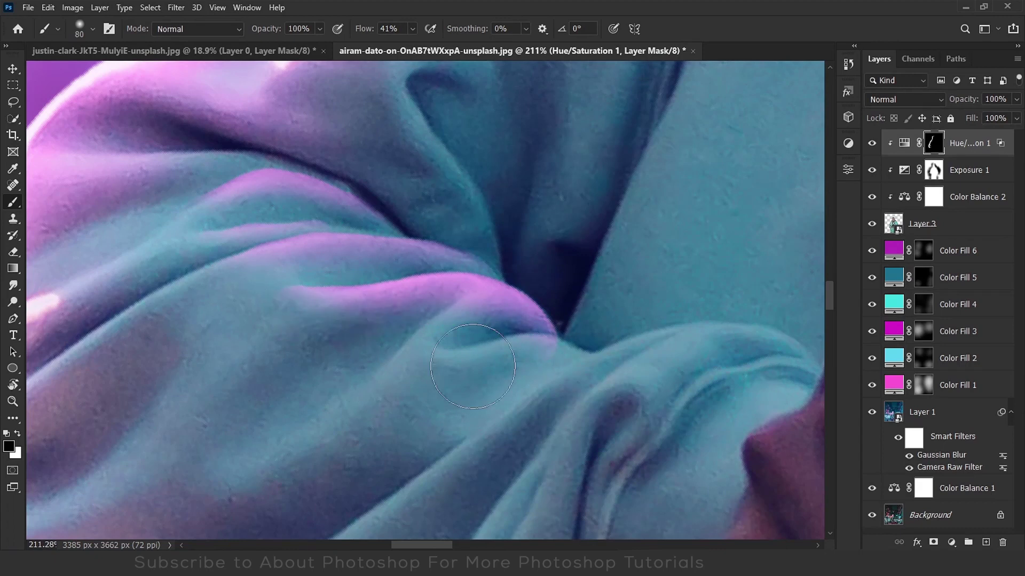
drag(298, 312, 470, 299)
key(x)
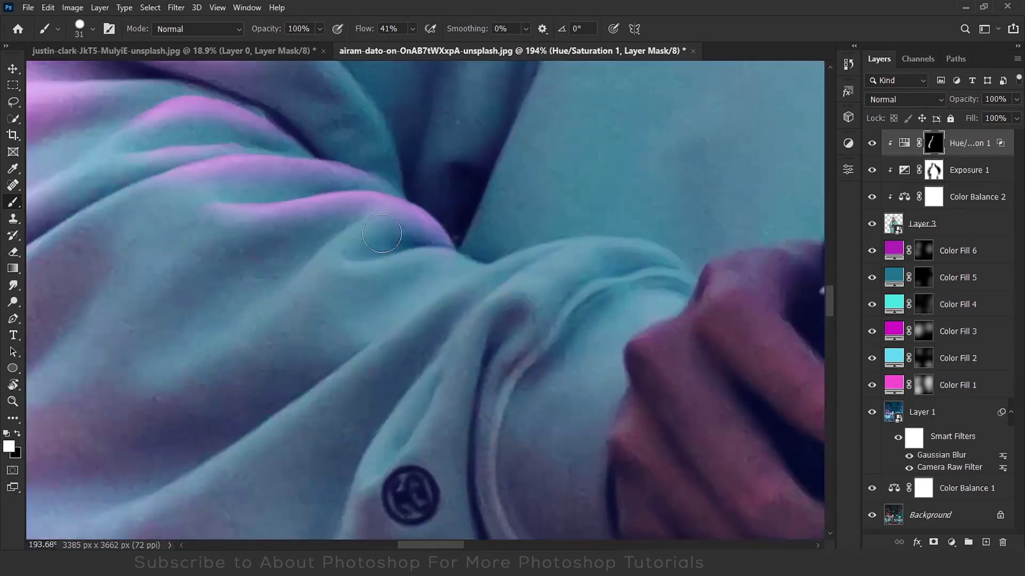
Paint a short magenta highlight on the small fold beneath the inner elbow and blend it with black at 41% flow.
mouse_move(395, 211)
mouse_down()
mouse_move(328, 258)
mouse_move(381, 197)
mouse_move(331, 246)
mouse_up()
key(x)
alt+right_click(454, 267)
key(x)
drag(475, 277, 337, 268)
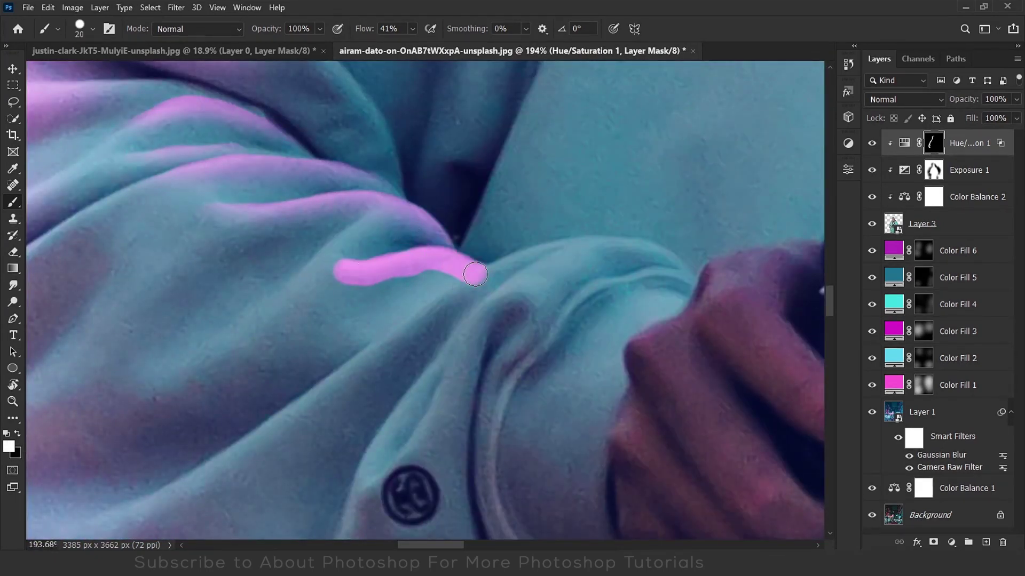
key(x)
drag(483, 280, 336, 269)
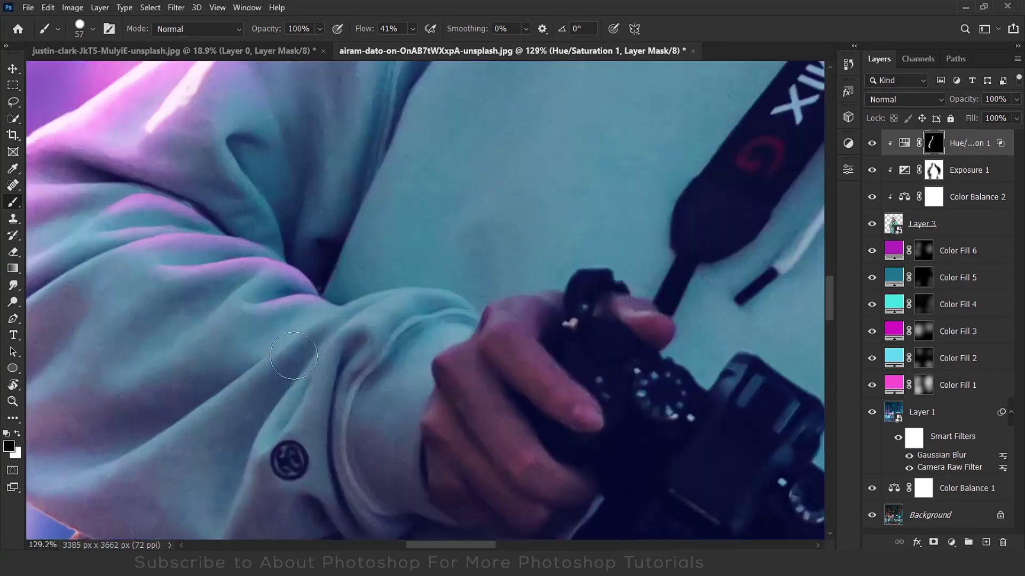
drag(515, 296, 483, 282)
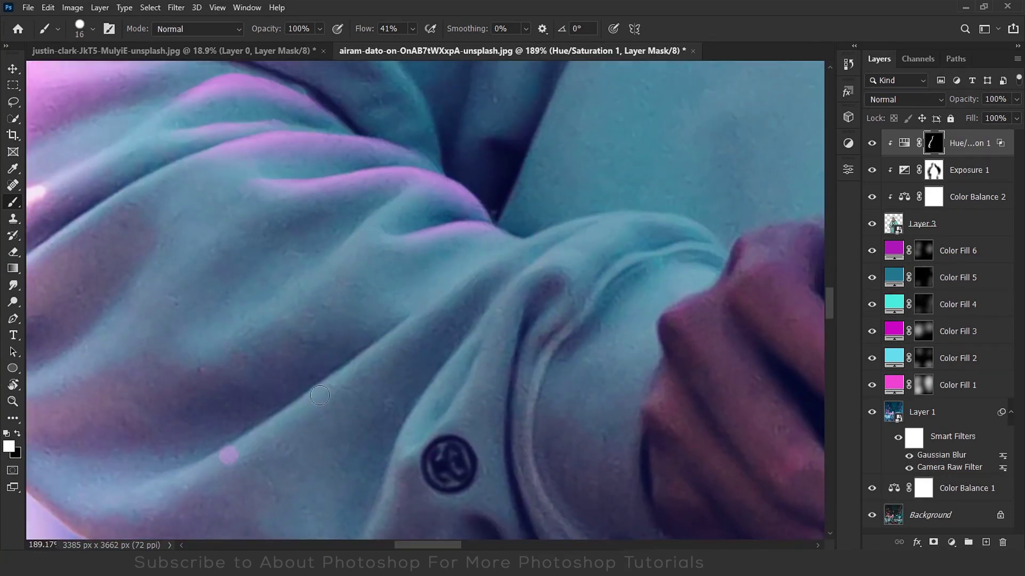
Paint magenta along the long diagonal forearm fold up to the top of the cuff and soften its lower edge.
drag(321, 395, 469, 286)
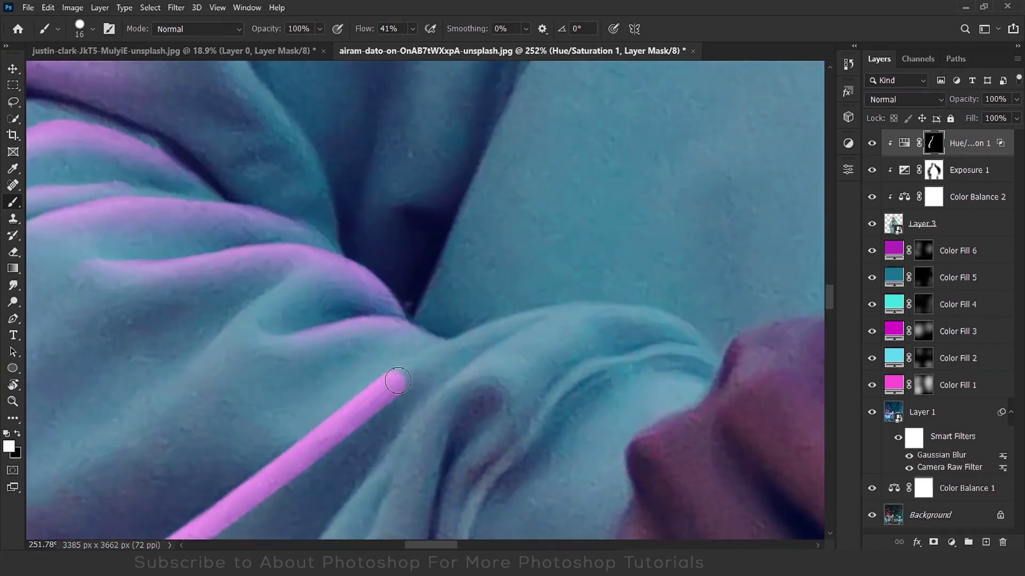
drag(400, 378, 678, 335)
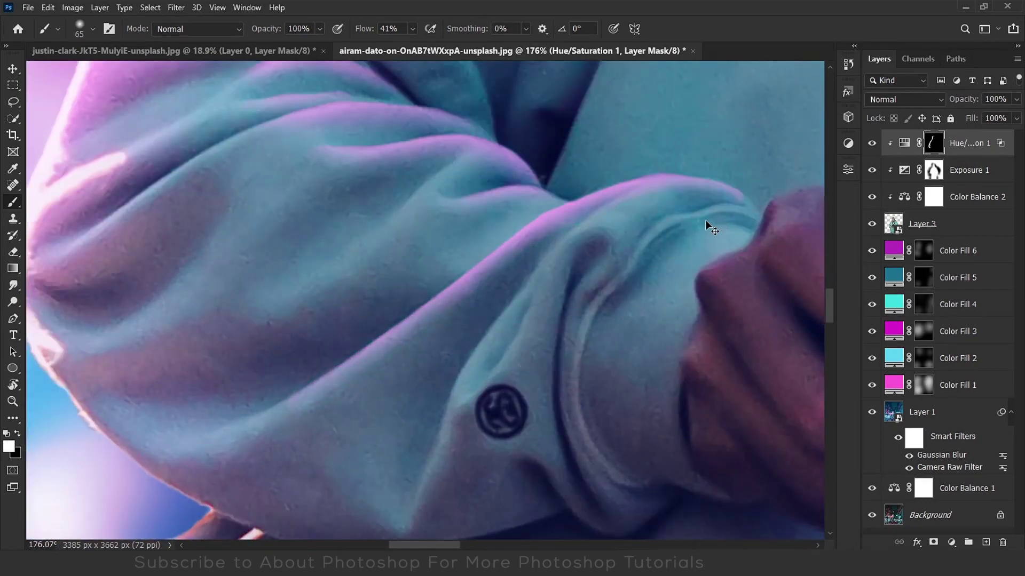
key(ctrl+z)
key(x)
mouse_move(733, 216)
mouse_down()
mouse_move(709, 207)
mouse_move(547, 241)
mouse_up()
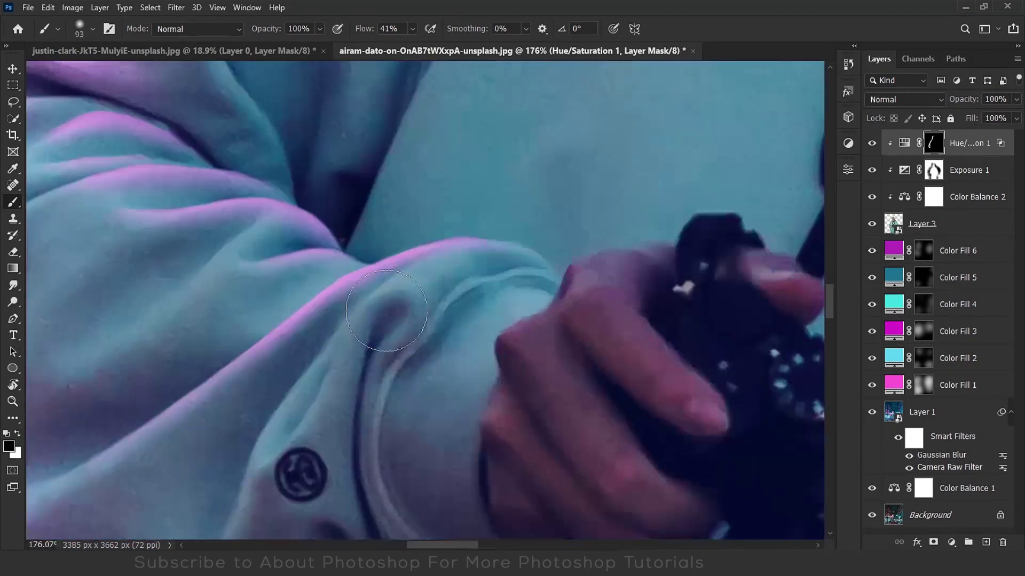
Paint a thin magenta stroke along the fold running from above the round sleeve logo to the cuff.
key(bracketleft)
key(bracketleft)
key(bracketleft)
key(bracketleft)
key(bracketleft)
key(bracketleft)
key(bracketleft)
key(bracketleft)
key(bracketleft)
key(bracketleft)
key(bracketleft)
key(bracketleft)
key(x)
drag(265, 451, 353, 324)
mouse_move(353, 325)
mouse_down()
mouse_move(436, 260)
mouse_move(427, 284)
mouse_up()
Fade the magenta stroke above the sleeve logo into the fabric with a soft black brush at 41% flow.
alt+right_click(446, 285)
key(x)
key(ctrl+z)
key(ctrl+z)
key(ctrl+shift+z)
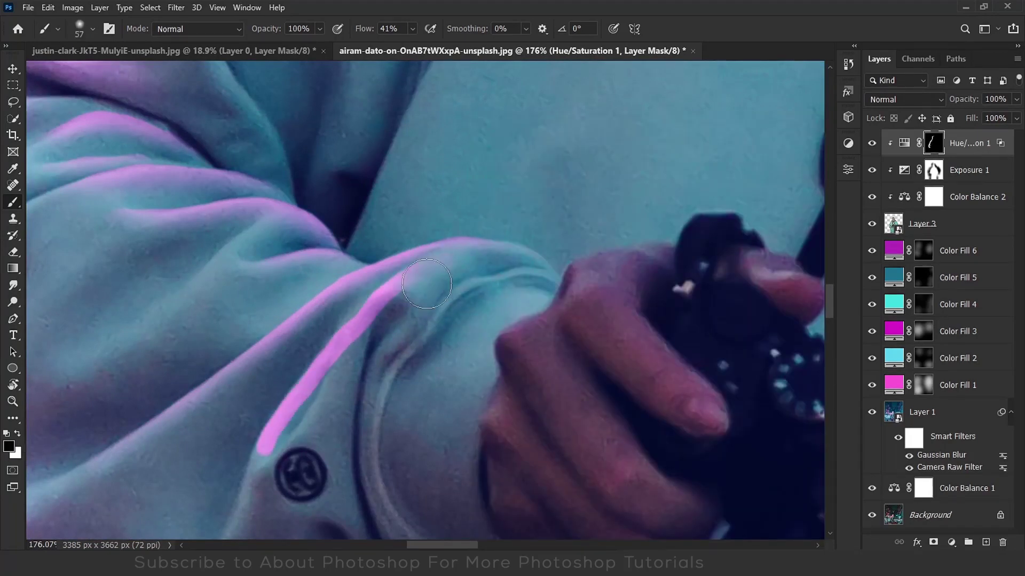
drag(256, 457, 341, 389)
alt+right_click(349, 389)
right_click(457, 293)
scroll(458, 293, down, 6)
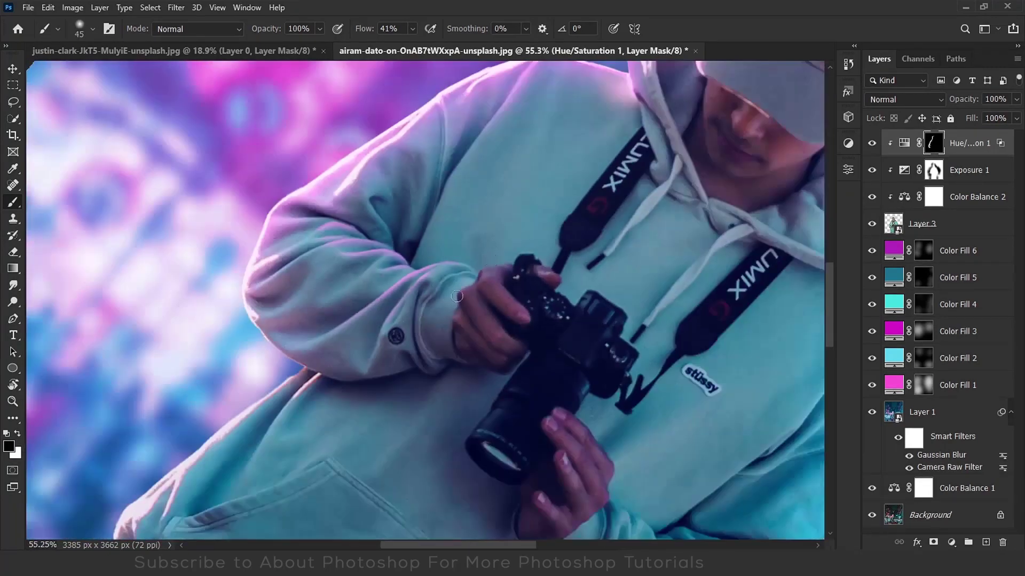
Paint solid magenta on the knuckles of the hand beside the cuff with a small hard brush at 100% flow.
scroll(492, 319, up, 4)
scroll(536, 246, up, 1)
alt+right_click(520, 251)
key(x)
mouse_move(364, 29)
mouse_down()
mouse_move(375, 40)
mouse_move(405, 41)
mouse_up()
drag(537, 234, 485, 272)
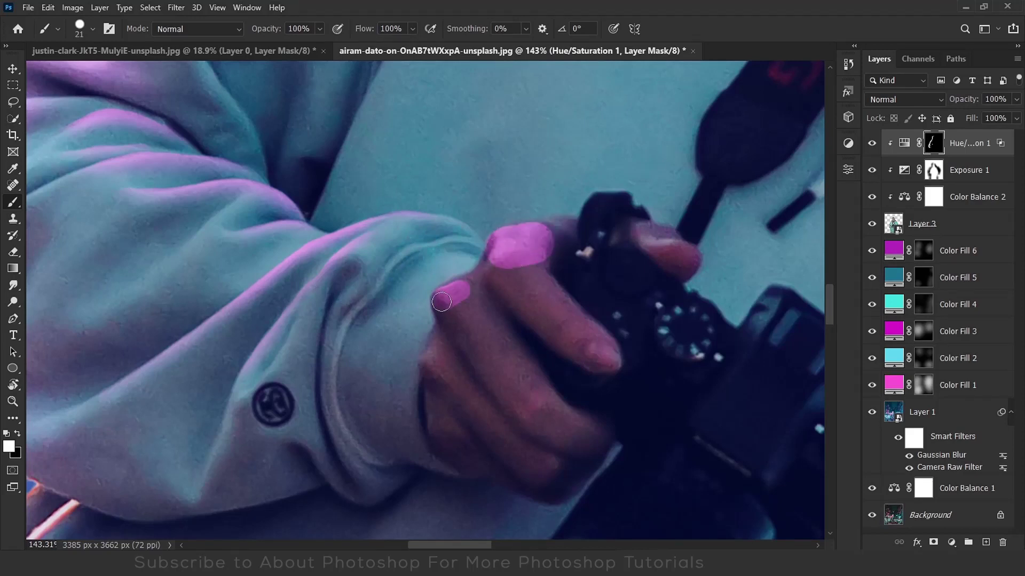
Blend the magenta on the knuckles into the skin with a soft black brush at 55% flow.
key(x)
key(shift+5)
key(shift+5)
drag(494, 237, 576, 269)
click(442, 368)
scroll(419, 413, down, 10)
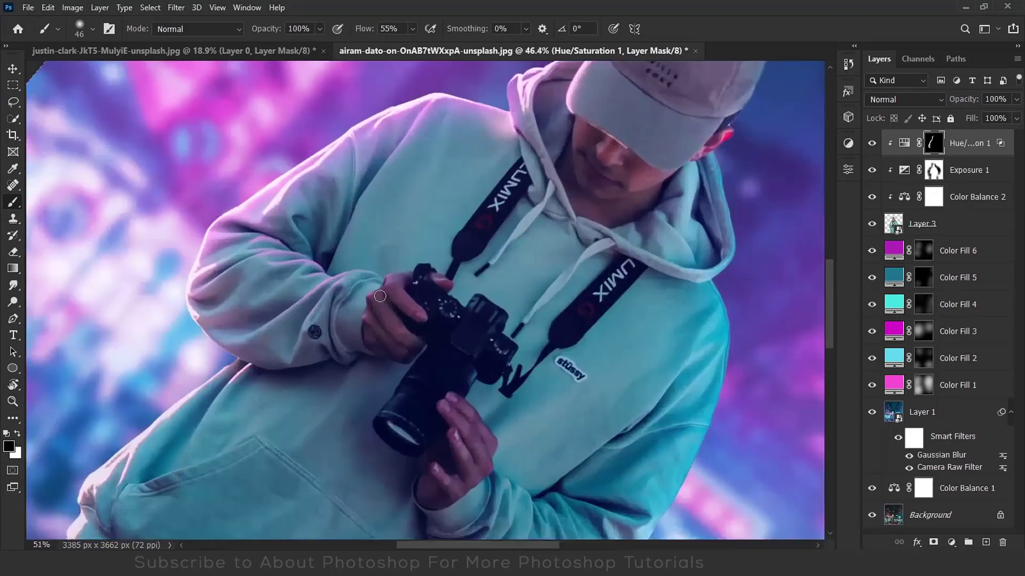
Add a fine magenta highlight along the upper finger gripping the camera with a 15 px brush at 55% flow.
scroll(369, 320, up, 9)
key(x)
scroll(427, 336, down, 10)
scroll(424, 339, up, 3)
scroll(424, 340, up, 6)
key(bracketleft)
key(bracketleft)
key(bracketleft)
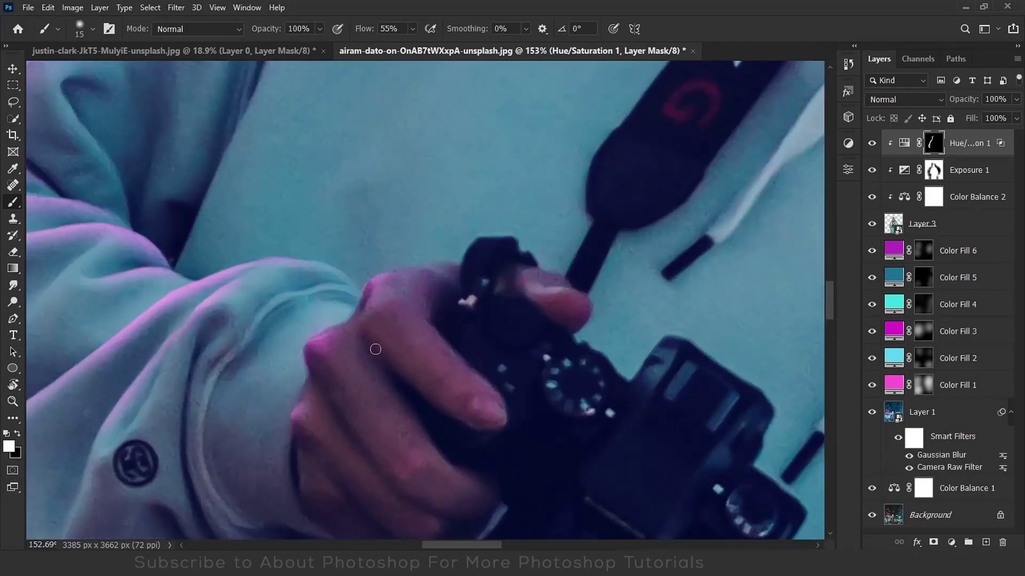
mouse_move(415, 327)
mouse_down()
mouse_move(486, 397)
mouse_move(446, 411)
mouse_move(393, 315)
mouse_up()
Soften the finger highlight with a larger black brush and reset the canvas rotation to 0°.
key(x)
key(bracketright)
key(bracketright)
key(bracketright)
key(bracketright)
key(bracketright)
key(bracketright)
scroll(502, 364, down, 8)
key(r)
key(ctrl+0)
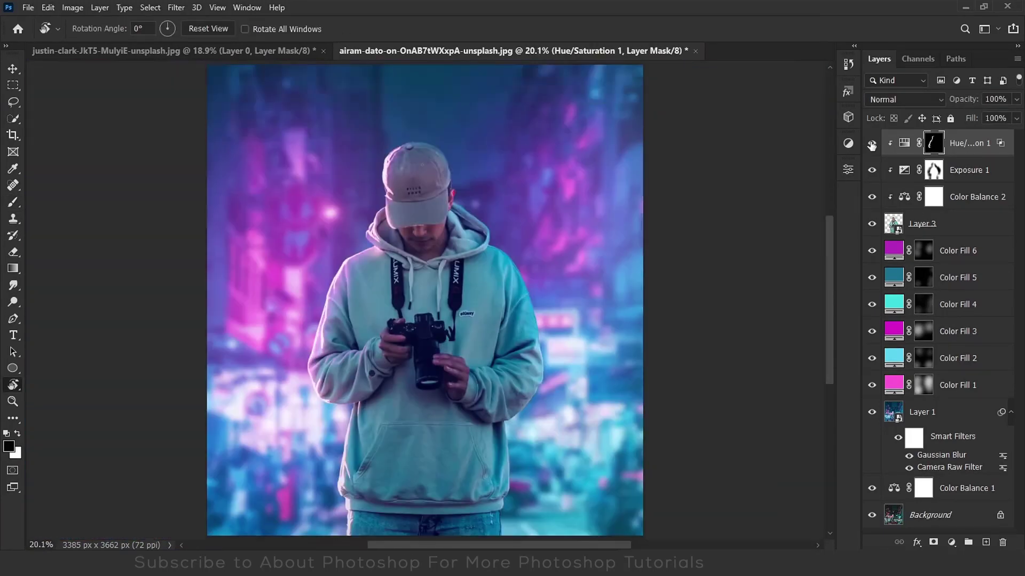
Paint magenta light over the cheek below the cap's brim and on the nose at 55% flow.
double_click(904, 143)
click(813, 165)
scroll(400, 226, up, 9)
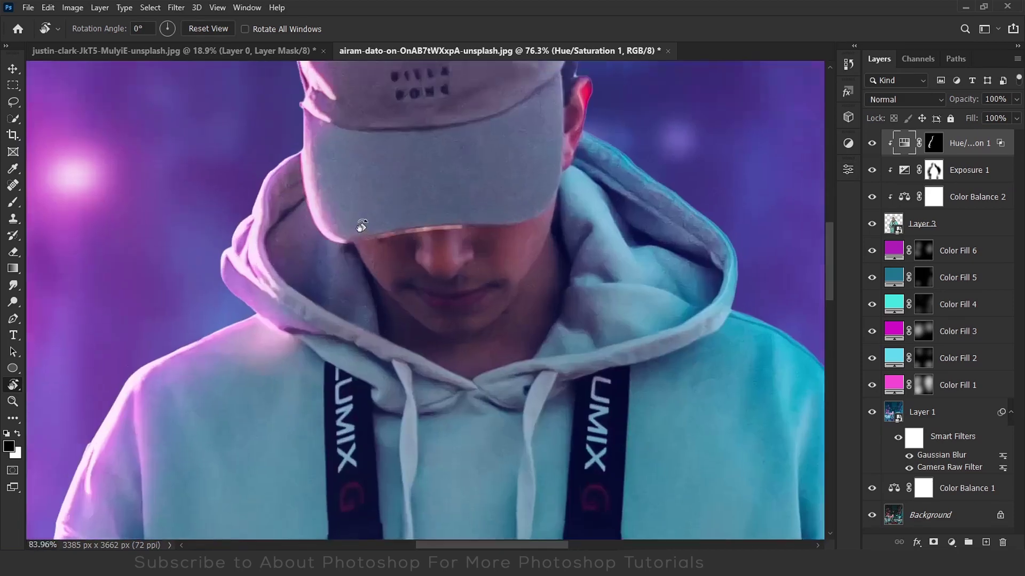
key(b)
key(r)
drag(419, 272, 763, 467)
key(x)
right_click(533, 347)
double_click(599, 346)
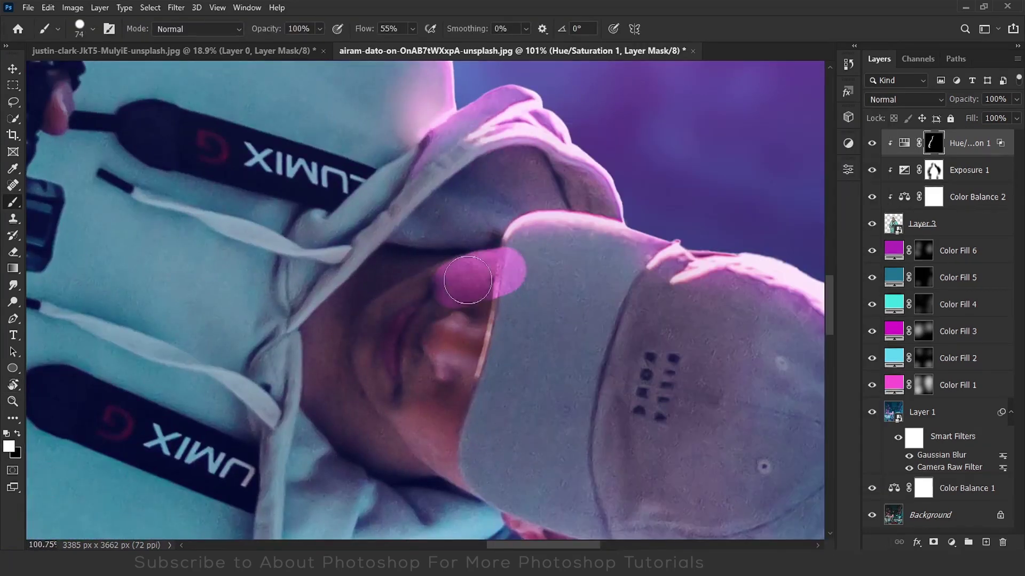
drag(470, 288, 439, 350)
scroll(439, 350, down, 1)
scroll(451, 331, up, 4)
alt+right_click(448, 295)
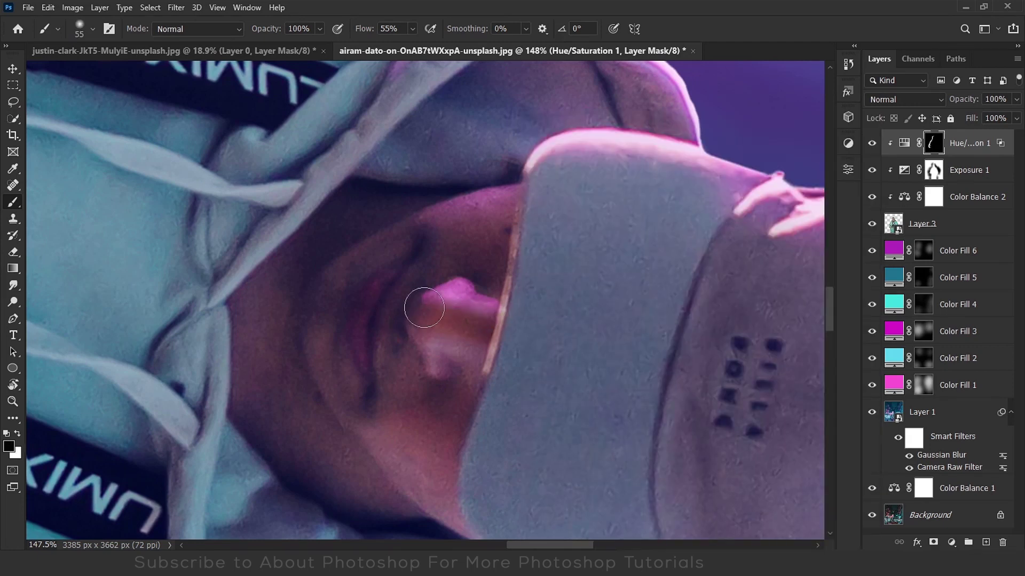
Blend the magenta light on the face with a soft brush at 55% flow and restore the upright canvas view.
key(ctrl+0)
scroll(543, 321, up, 10)
key(x)
scroll(604, 344, down, 3)
mouse_move(603, 344)
mouse_down()
mouse_move(622, 424)
mouse_move(584, 454)
mouse_up()
scroll(623, 422, up, 6)
alt+right_click(626, 415)
key(ctrl+z)
key(x)
key(r)
key(Escape)
scroll(529, 250, down, 8)
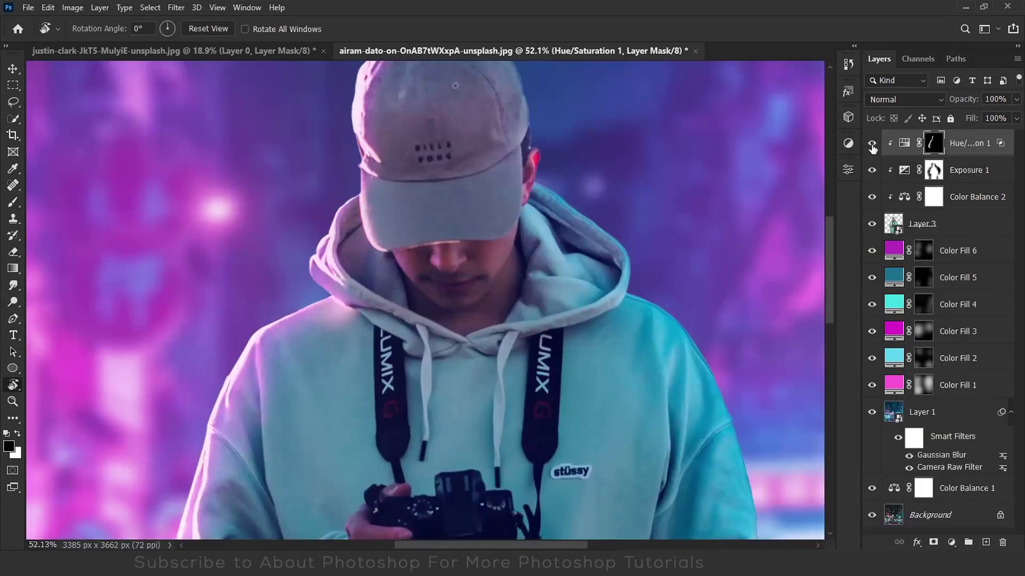
Compare the image with and without Exposure 1 and touch up its mask around the left-hand arm with a soft brush at 55% flow.
key(ctrl+0)
click(872, 170)
click(872, 170)
click(934, 169)
key(b)
scroll(358, 320, up, 7)
scroll(328, 301, down, 3)
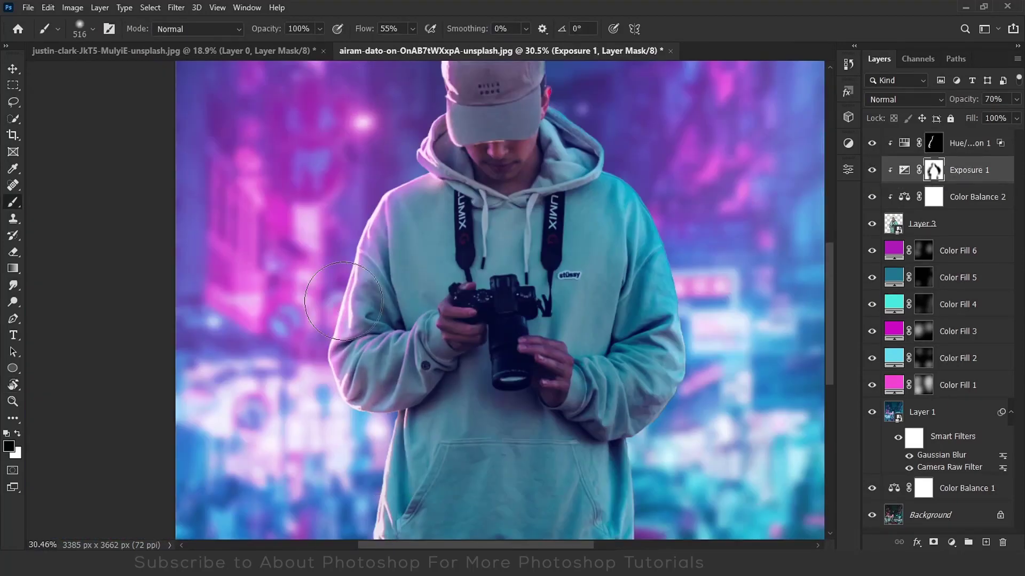
key(ctrl+0)
key(x)
click(329, 302)
scroll(409, 227, up, 13)
alt+right_click(439, 211)
key(x)
key(ctrl+0)
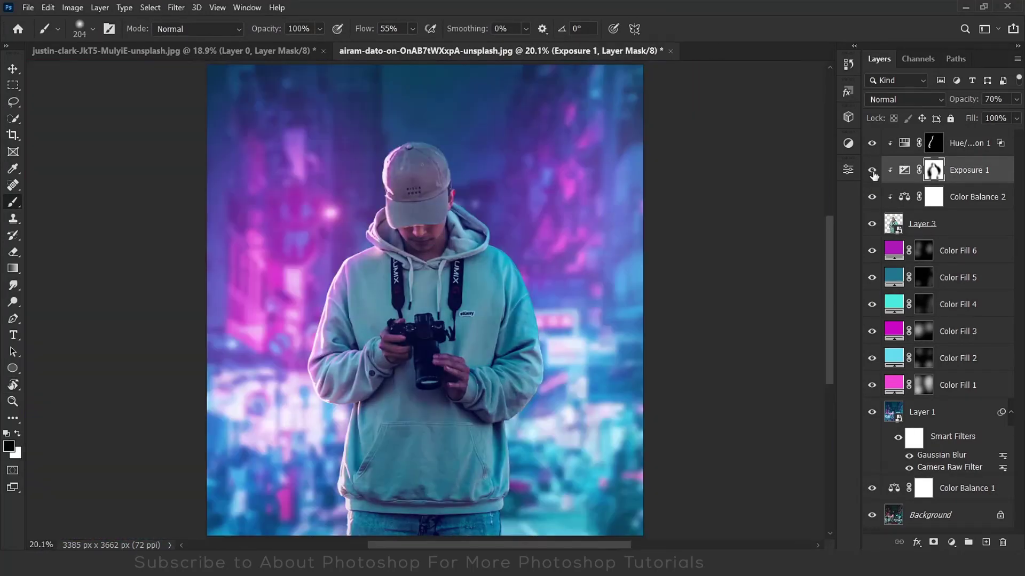
Refine the Exposure 1 mask over the hoodie at reduced flow and adjust that layer's opacity.
click(871, 170)
click(871, 171)
drag(374, 29, 349, 28)
scroll(408, 254, down, 4)
alt+right_click(409, 253)
click(427, 299)
key(ctrl+0)
click(872, 171)
click(872, 170)
drag(970, 100, 952, 113)
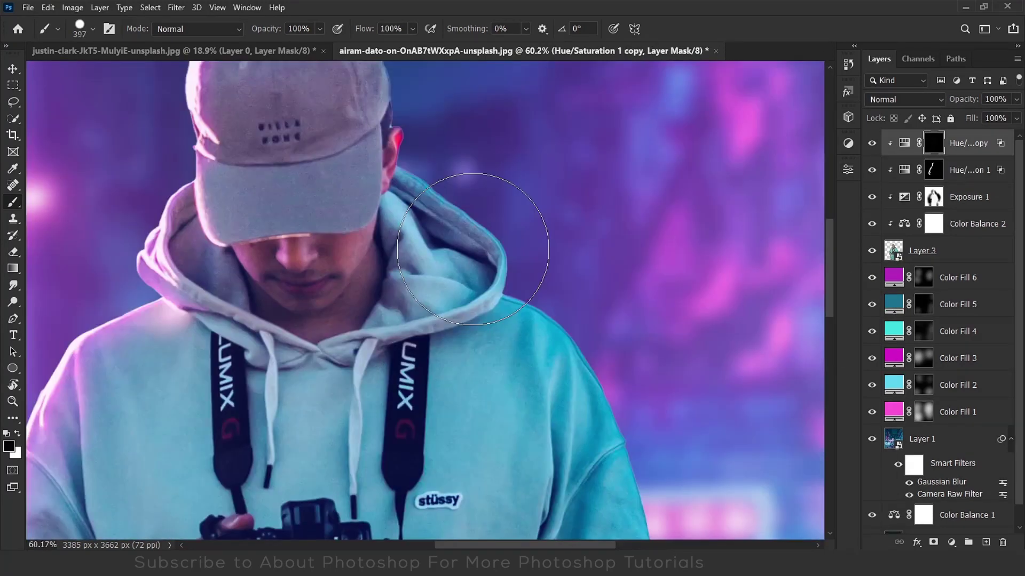
Compare the whole image with the Hue/Saturation 1 layer hidden and shown.
key(ctrl+0)
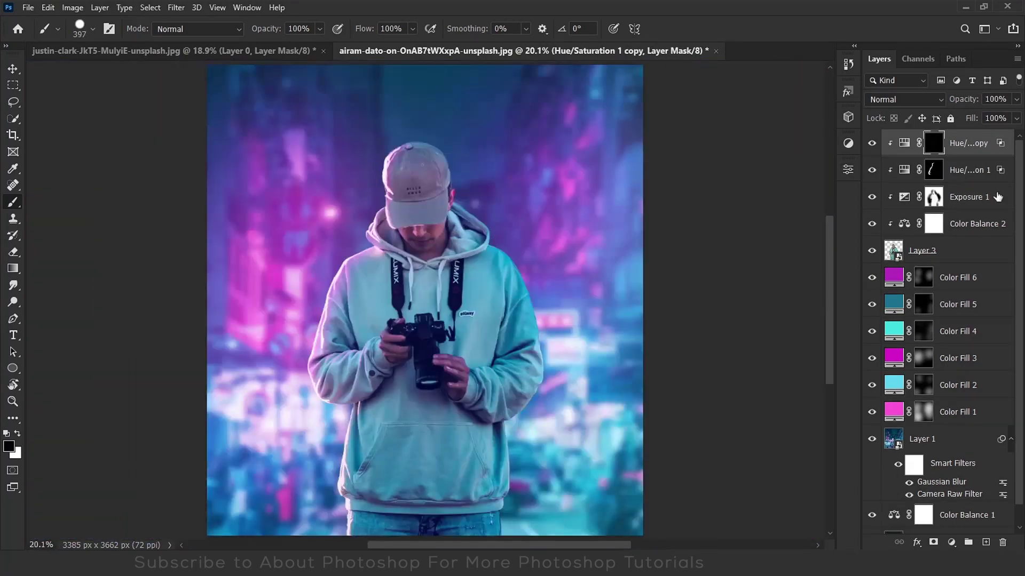
click(874, 170)
click(875, 170)
click(874, 171)
click(875, 171)
click(874, 171)
click(875, 171)
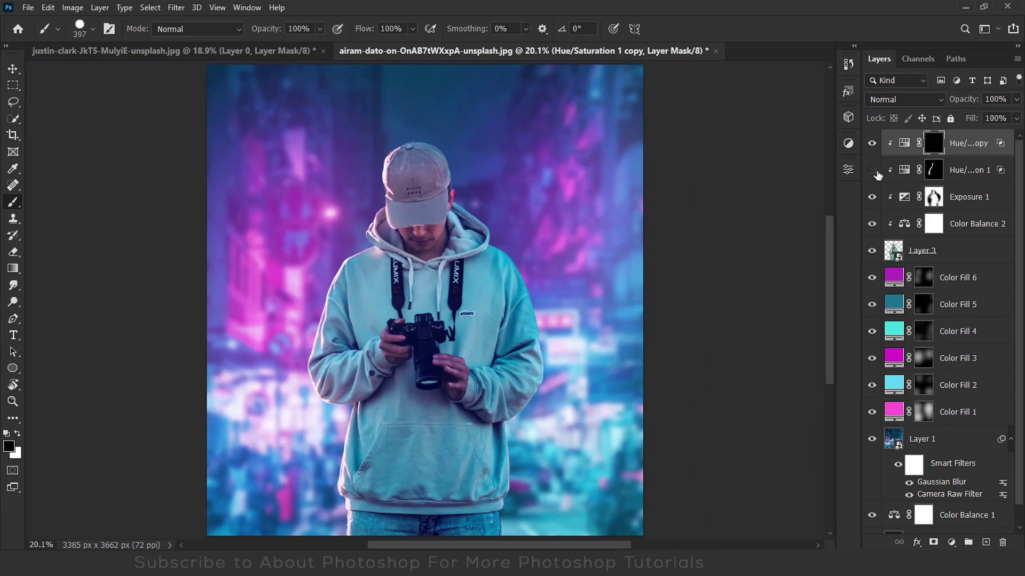
click(875, 171)
Paint magenta light along the right-hand shoulder edge on the Hue/Saturation 1 copy mask with a soft white brush.
scroll(497, 224, up, 6)
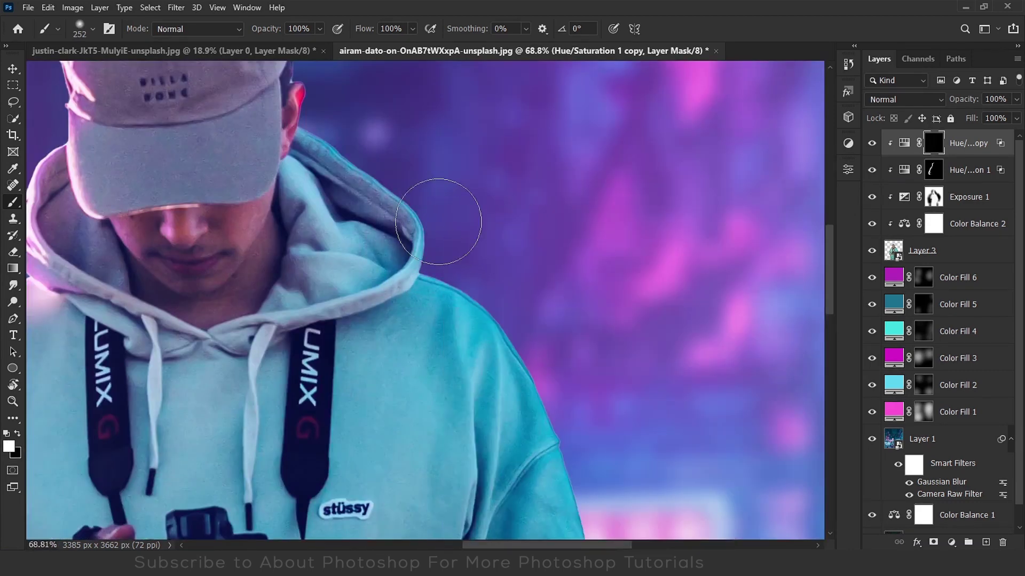
key(bracketleft)
key(bracketleft)
key(bracketleft)
drag(480, 287, 573, 404)
Extend a faint glow down the right-hand sleeve with a large soft brush at 19% flow and select the Hue/Saturation 1 layer.
scroll(497, 239, down, 8)
scroll(499, 240, up, 4)
drag(371, 29, 359, 56)
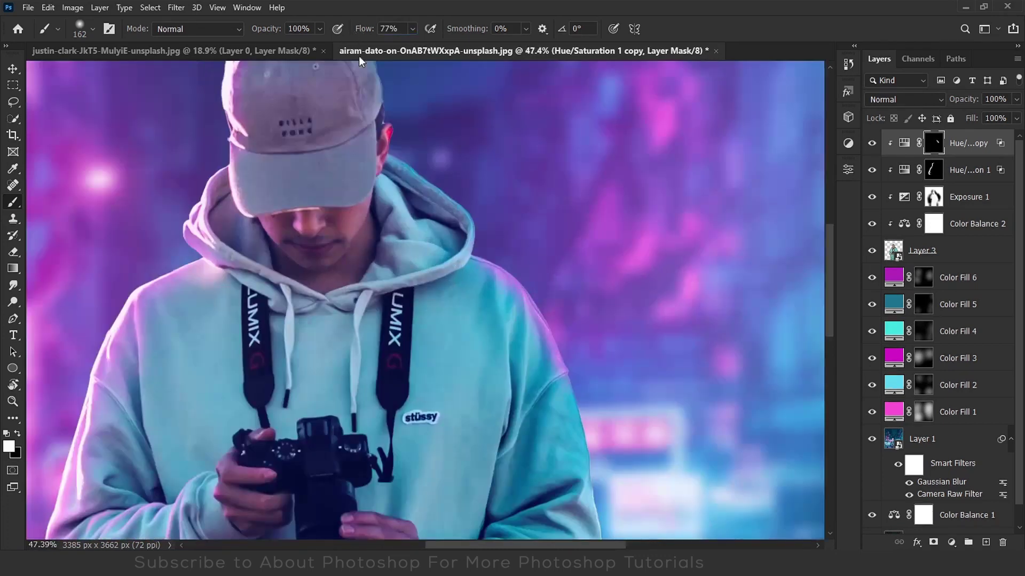
scroll(496, 241, up, 4)
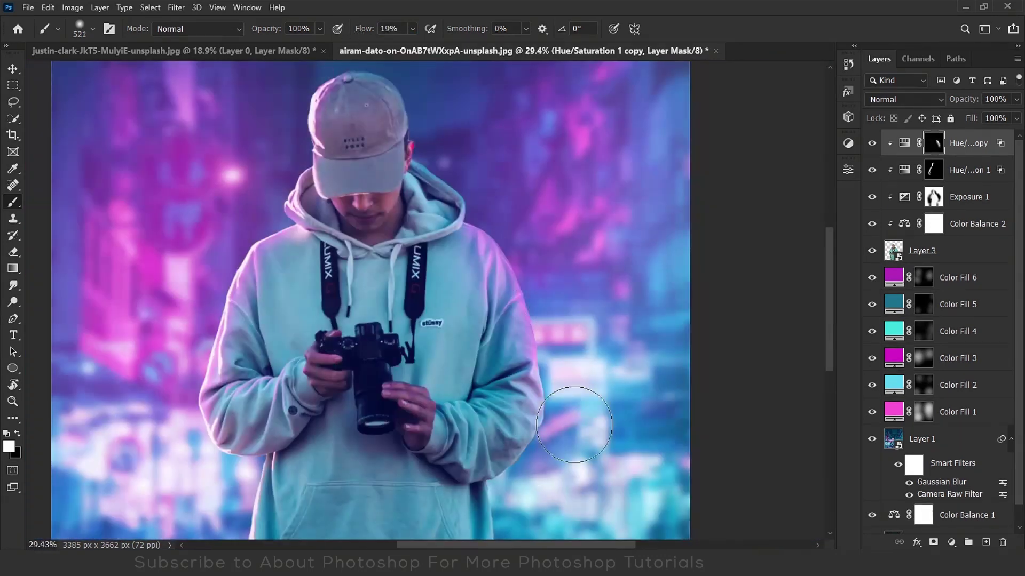
key(alt+bracketleft)
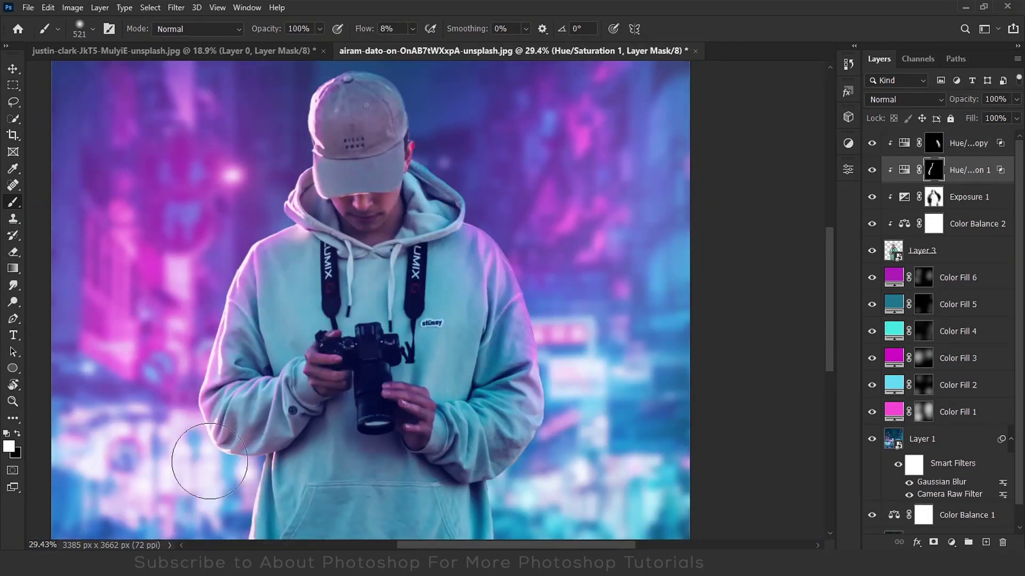
Paint magenta light along the hood's right-hand lower rim on the Hue/Saturation 1 copy mask with a hard white brush about 45 px wide.
key(alt+bracketright)
scroll(460, 224, up, 12)
key(bracketleft)
key(bracketleft)
key(bracketleft)
key(bracketleft)
key(bracketleft)
key(bracketleft)
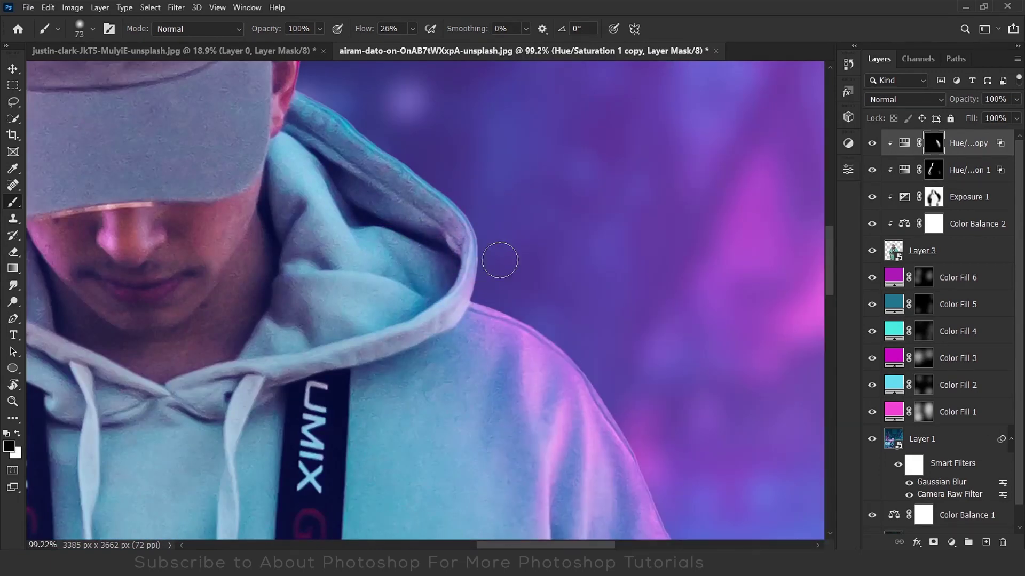
key(x)
scroll(500, 260, up, 3)
right_click(462, 424)
click(586, 327)
key(Return)
scroll(456, 449, up, 4)
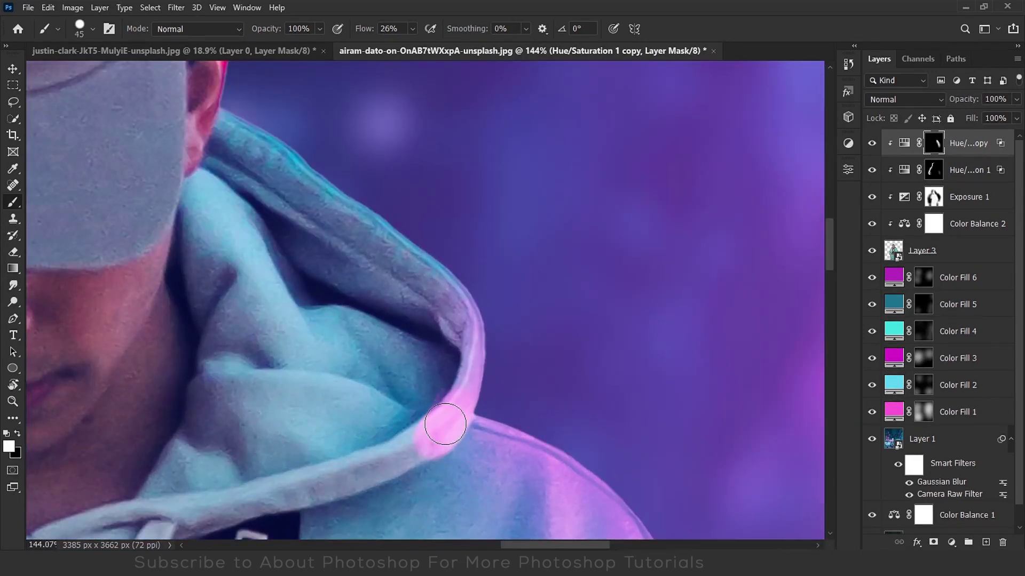
mouse_move(445, 425)
mouse_down()
mouse_move(277, 494)
mouse_move(331, 470)
mouse_up()
Soften the inner side of the hood's magenta rim with a large soft black brush of about 182 px.
scroll(357, 399, down, 4)
alt+right_click(284, 446)
key(x)
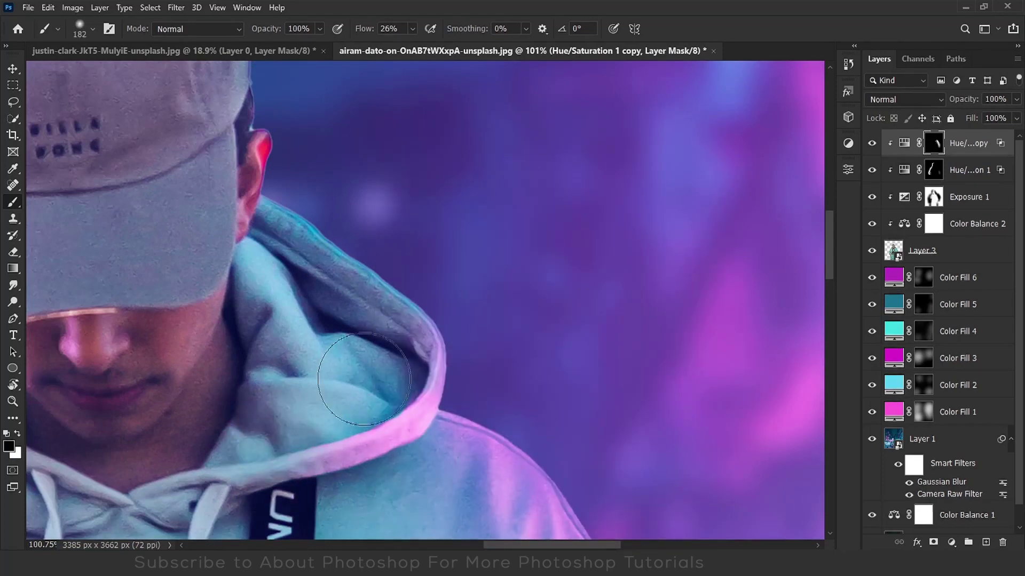
drag(364, 380, 341, 416)
scroll(344, 416, down, 12)
Paint magenta rim light along the hood's outer right-hand edge up to the ear with a soft white brush about 69 px wide.
scroll(475, 280, up, 14)
alt+right_click(518, 294)
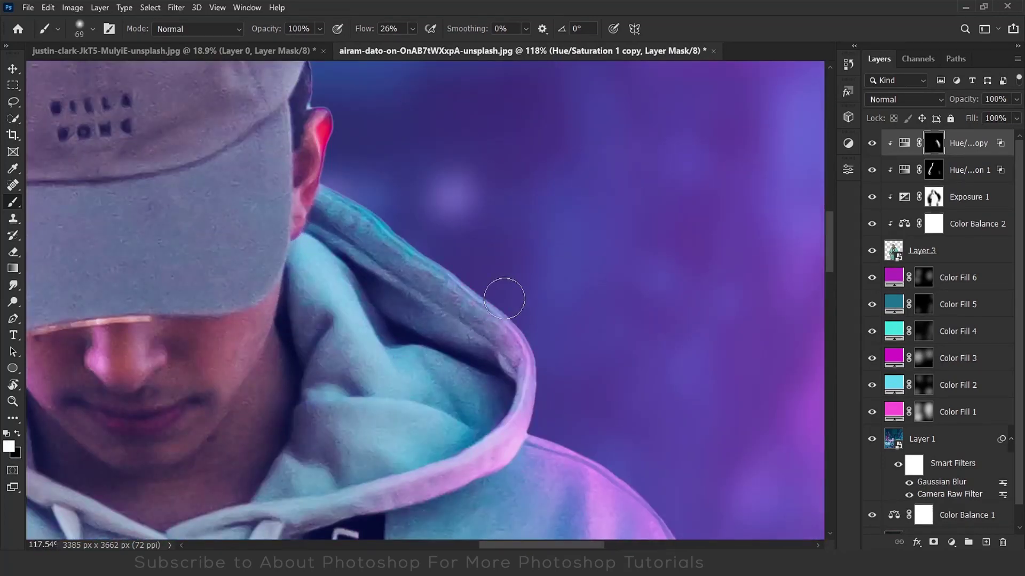
scroll(451, 194, down, 2)
scroll(430, 254, up, 3)
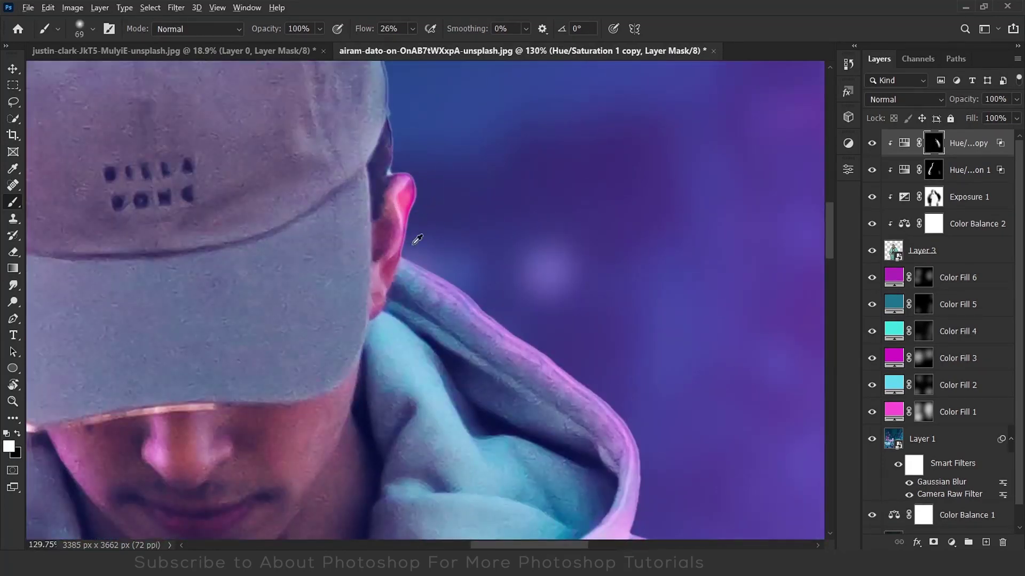
Paint a thin magenta highlight along the hood's inner fold beside the neck and soften it with black.
scroll(418, 240, up, 2)
key(bracketleft)
key(bracketleft)
key(bracketleft)
key(bracketleft)
key(bracketleft)
drag(365, 283, 305, 166)
alt+right_click(372, 329)
key(ctrl+z)
drag(318, 250, 383, 341)
key(ctrl+z)
mouse_move(415, 395)
mouse_down()
mouse_move(320, 240)
mouse_move(346, 352)
mouse_move(384, 400)
mouse_up()
alt+right_click(304, 323)
key(x)
scroll(470, 212, down, 10)
Paint a magenta highlight across the top of the hood's lower inner fold with a hard white brush of about 62 px.
scroll(470, 246, up, 8)
right_click(457, 247)
double_click(519, 329)
scroll(470, 247, up, 2)
alt+right_click(417, 284)
key(x)
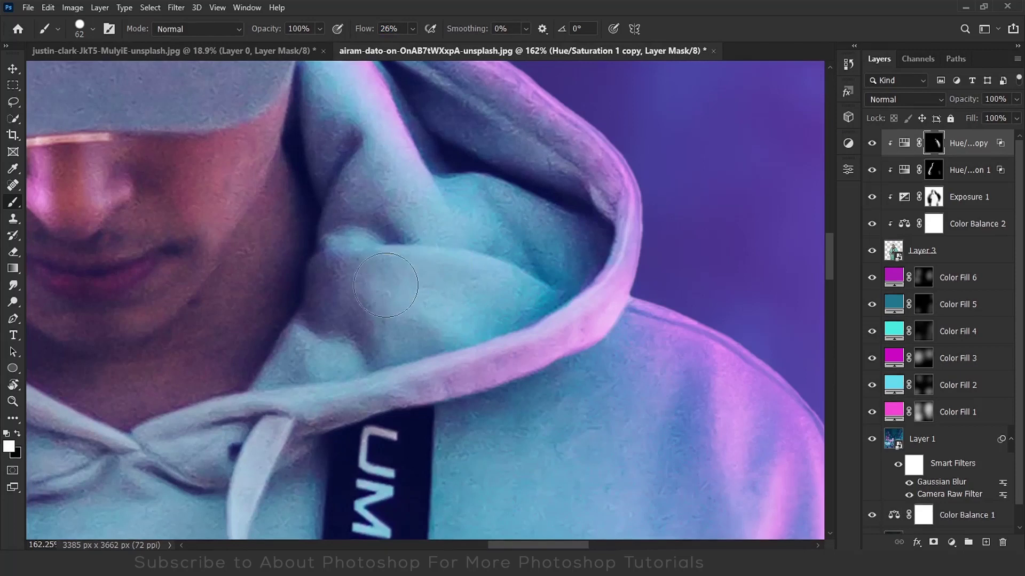
mouse_move(376, 277)
mouse_down()
mouse_move(451, 284)
mouse_move(478, 303)
mouse_up()
Fade the underside of the lower hood fold's magenta highlight with a soft black brush starting at about 82 px.
key(x)
drag(374, 312, 530, 300)
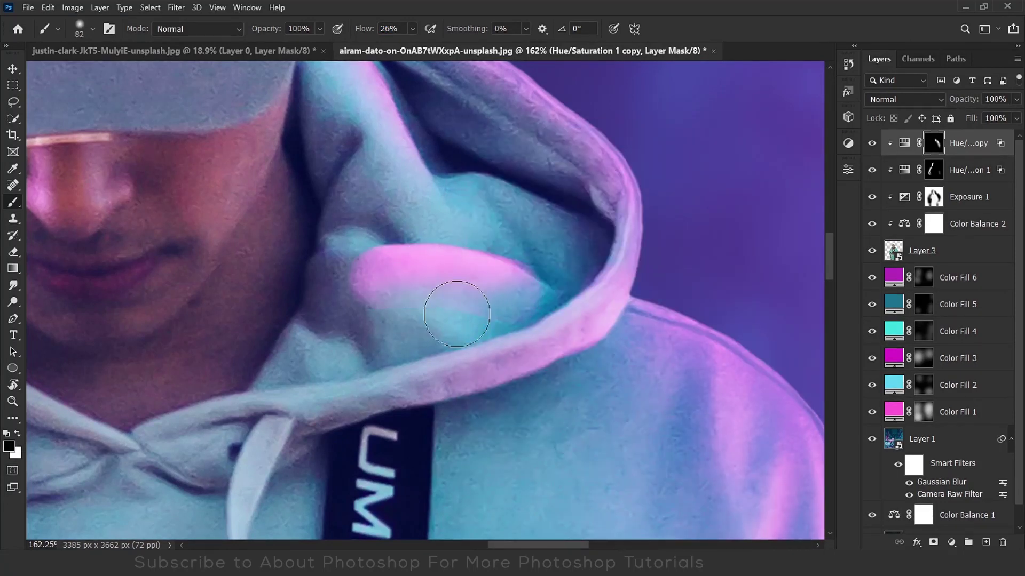
alt+right_click(430, 290)
mouse_move(406, 304)
mouse_down()
mouse_move(487, 270)
mouse_move(638, 518)
mouse_up()
scroll(510, 264, down, 4)
mouse_move(522, 171)
mouse_down()
mouse_move(453, 331)
mouse_move(449, 247)
mouse_up()
scroll(442, 264, down, 8)
Paint magenta rim light along the cap's right-hand edge with a soft white brush of about 107 px.
scroll(433, 257, up, 5)
alt+right_click(443, 288)
key(x)
scroll(443, 179, down, 4)
scroll(427, 174, up, 7)
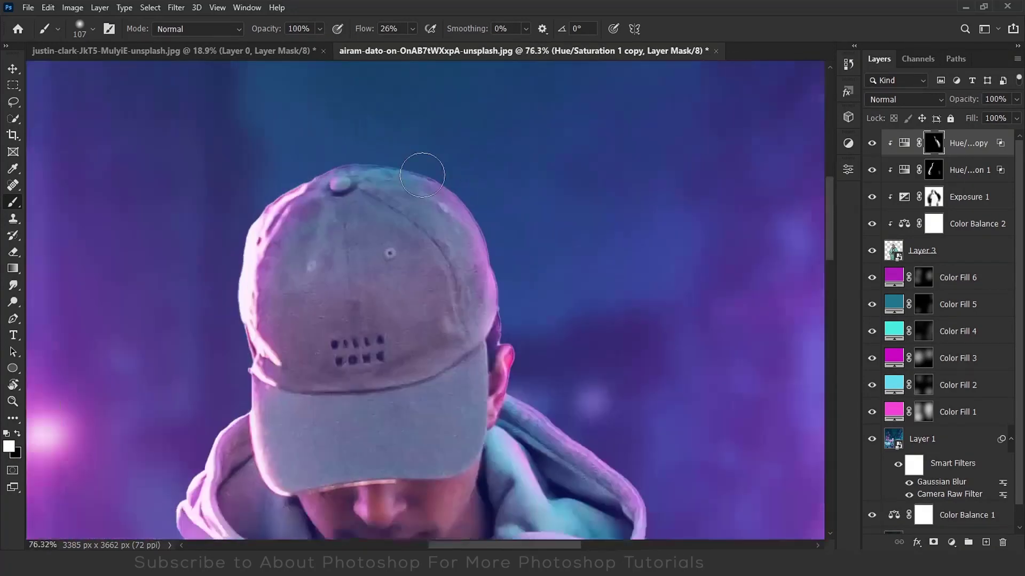
alt+right_click(461, 331)
drag(462, 326, 456, 376)
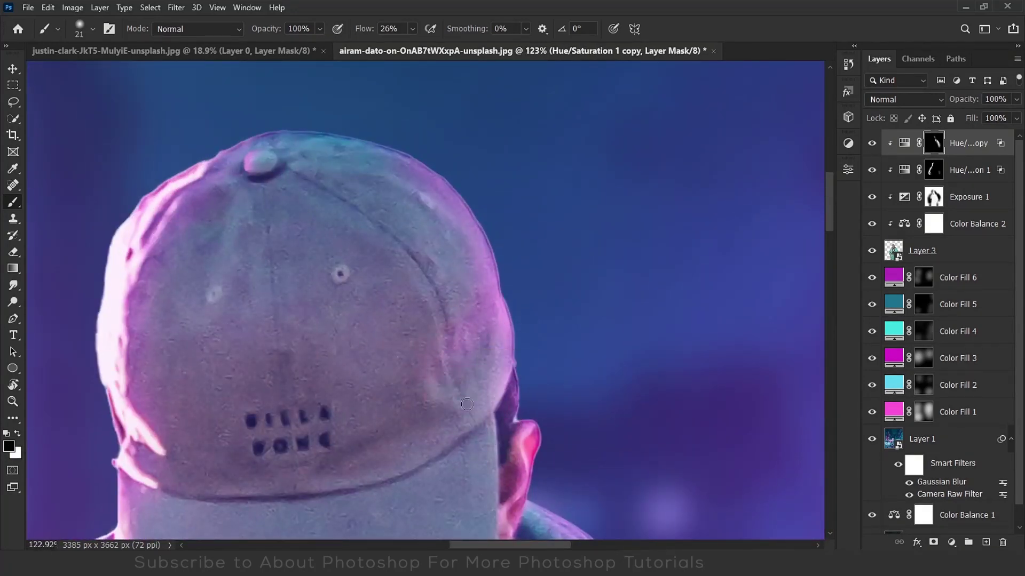
Add a magenta line along the cap's seam above the visor with a 21 px soft brush and soften it in black.
drag(439, 449, 446, 447)
key(x)
alt+right_click(385, 464)
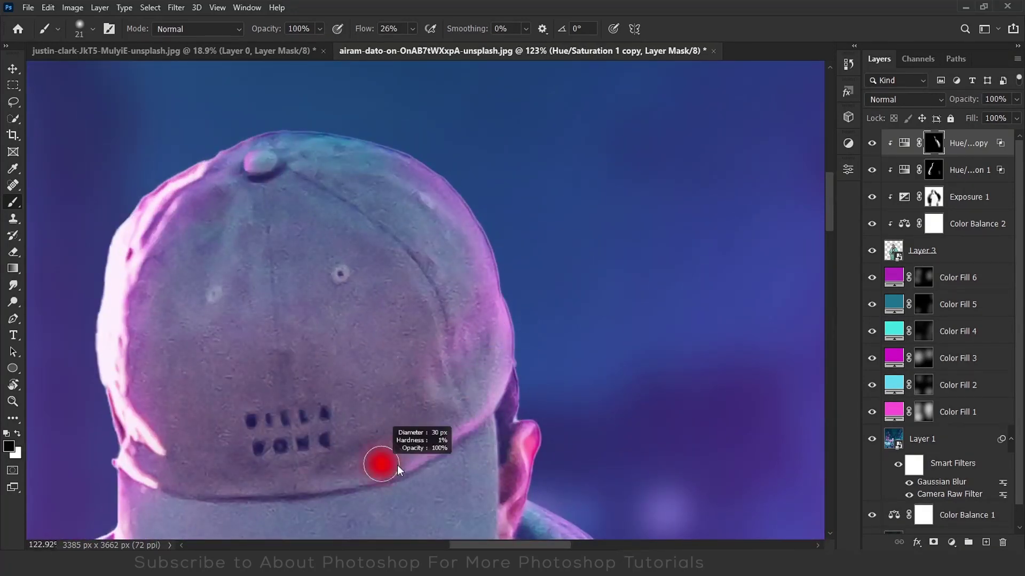
scroll(398, 465, down, 8)
scroll(400, 197, up, 7)
key(x)
scroll(499, 335, down, 5)
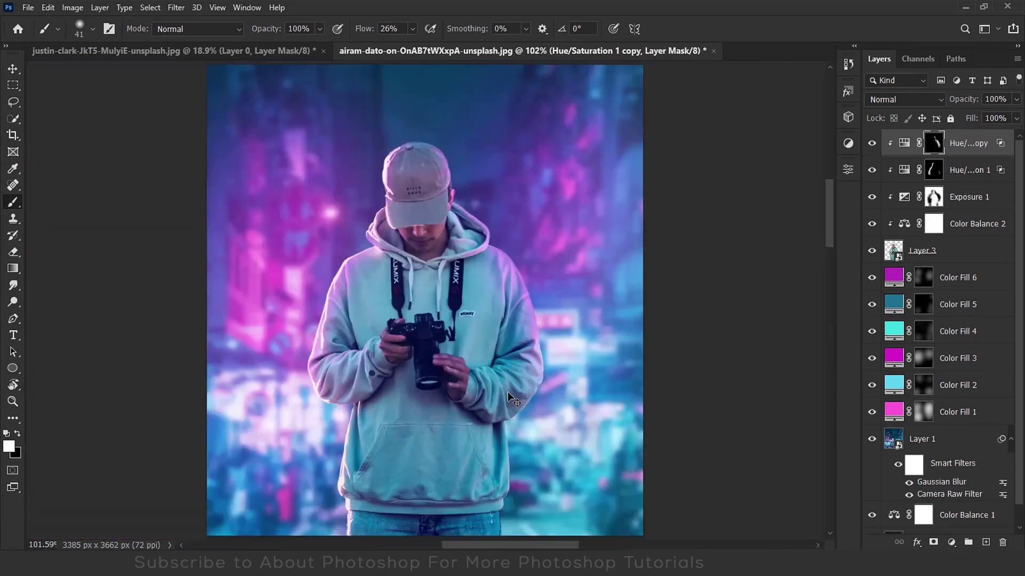
Compare the whole image with both Hue/Saturation layers hidden and shown.
scroll(419, 160, up, 4)
scroll(400, 214, up, 1)
scroll(536, 242, down, 5)
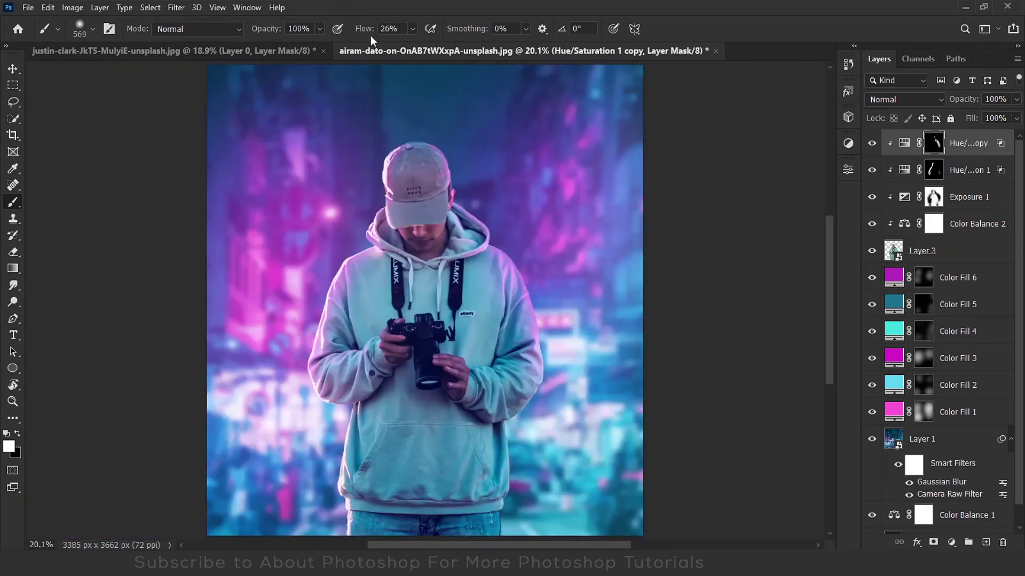
scroll(455, 204, up, 3)
scroll(526, 215, down, 3)
drag(872, 170, 871, 143)
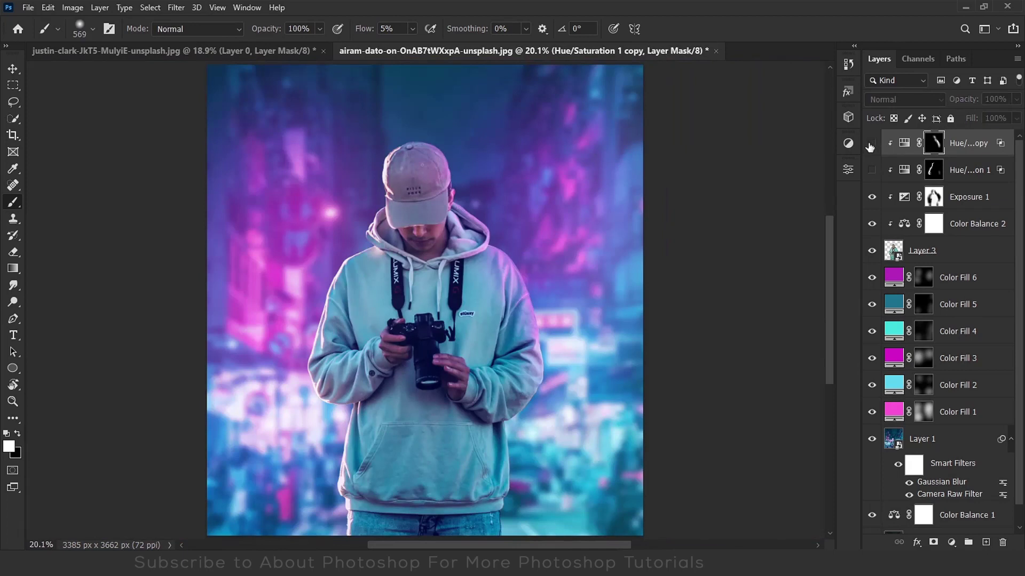
drag(872, 143, 872, 170)
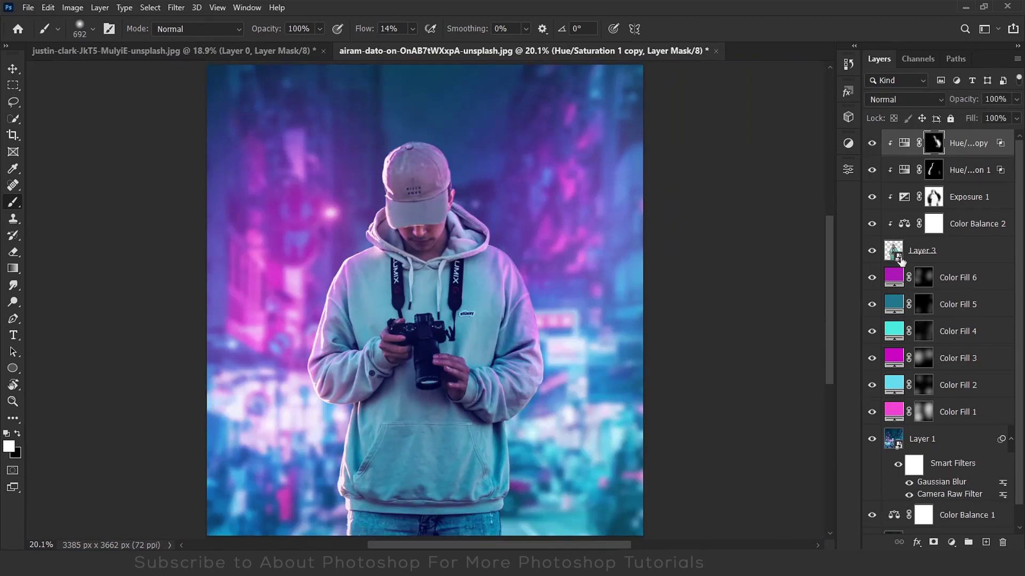
Paint magenta highlights over the right-hand sleeve and its folds on the Hue/Saturation 1 copy mask at 14% flow.
scroll(469, 363, up, 3)
alt+right_click(491, 339)
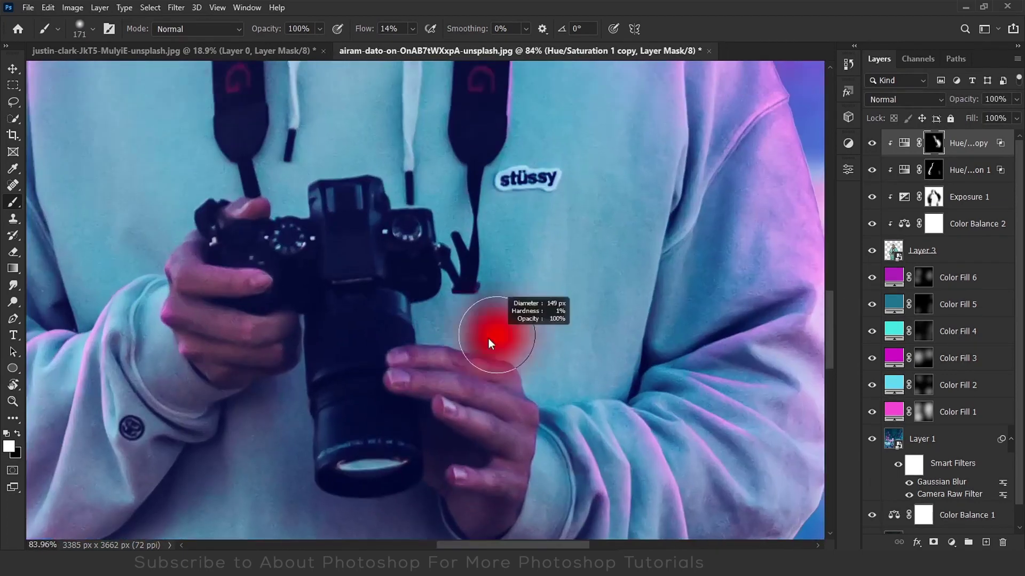
scroll(474, 366, up, 3)
scroll(426, 425, down, 5)
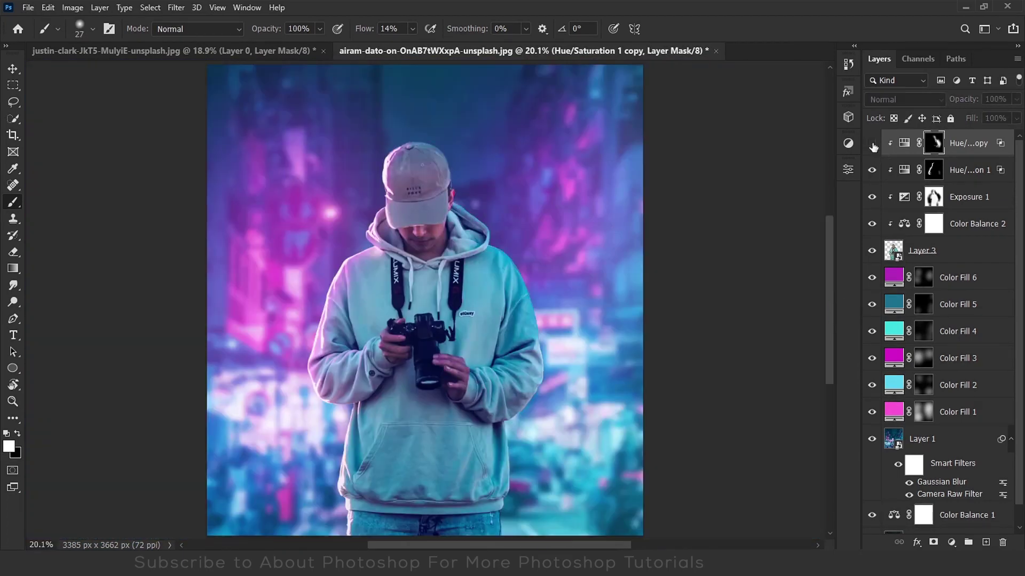
Compare the man with the Hue/Saturation 1 copy layer hidden and shown.
scroll(426, 320, up, 1)
click(872, 143)
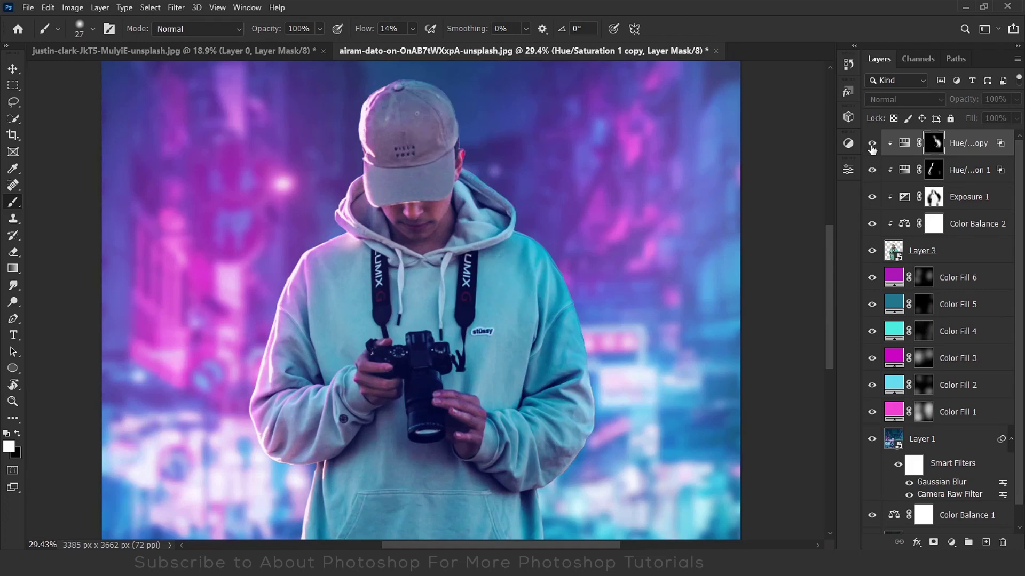
click(872, 143)
key(ctrl+0)
Add a clipped Hue/Saturation adjustment with Colorize on, a cyan hue near 192, saturation 86 and raised lightness.
click(951, 542)
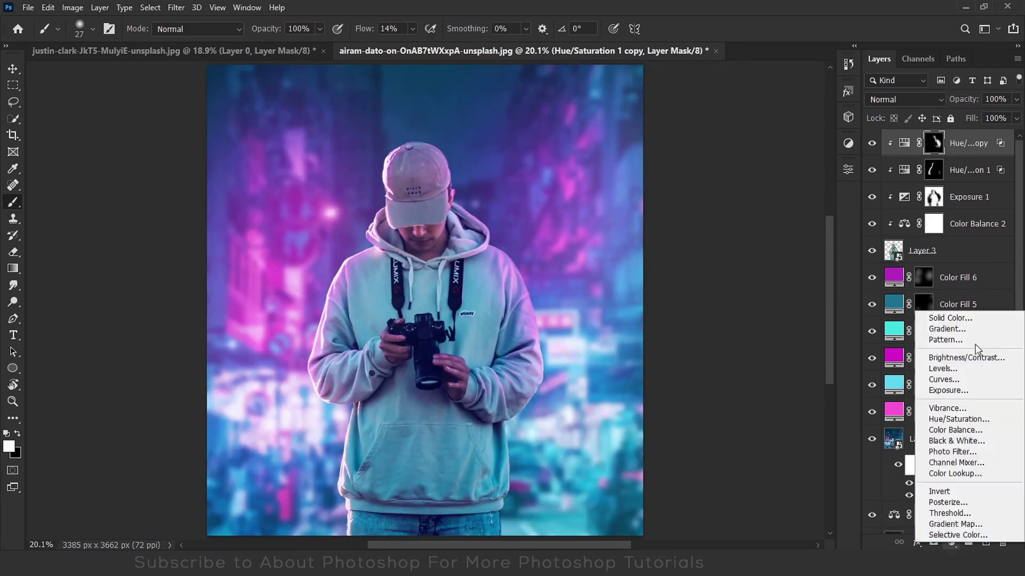
click(976, 419)
click(727, 333)
drag(739, 260, 794, 288)
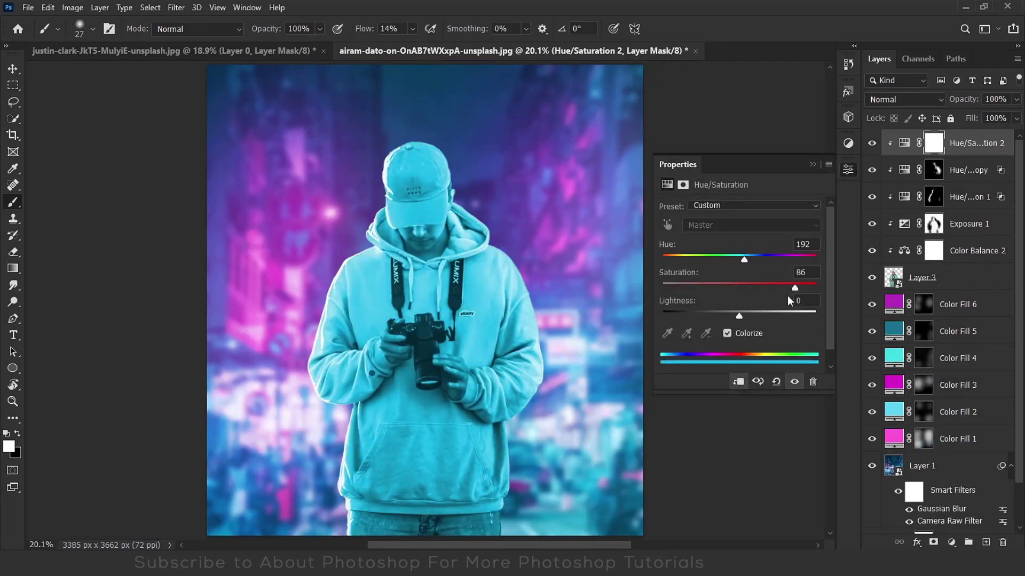
drag(739, 316, 776, 315)
drag(748, 263, 744, 264)
click(812, 163)
Split the underlying layer's dark Blend If slider on Hue/Saturation 2 to protect the shadows, and invert its mask to black.
double_click(985, 151)
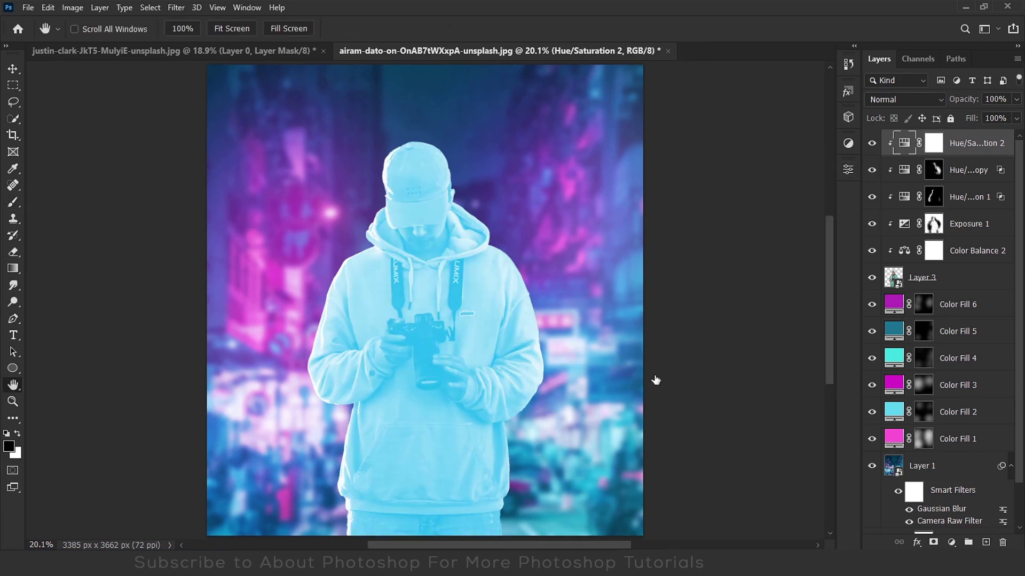
alt+drag(673, 439, 738, 430)
click(971, 189)
key(b)
key(x)
click(934, 143)
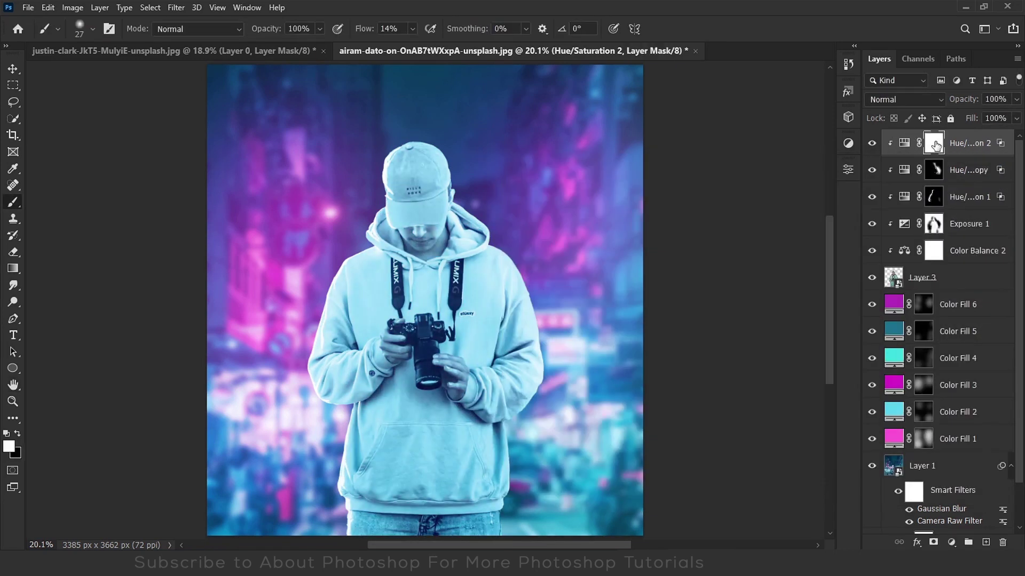
key(ctrl+i)
Paint cyan rim light down the hoodie's lower right-hand side and jeans edge with an 80 px soft white brush at 62% flow.
scroll(498, 469, up, 10)
drag(499, 469, 462, 361)
scroll(531, 355, up, 4)
key(bracketright)
key(bracketright)
key(bracketright)
key(bracketright)
key(bracketright)
key(bracketright)
key(bracketright)
key(bracketright)
key(bracketright)
key(bracketright)
key(bracketright)
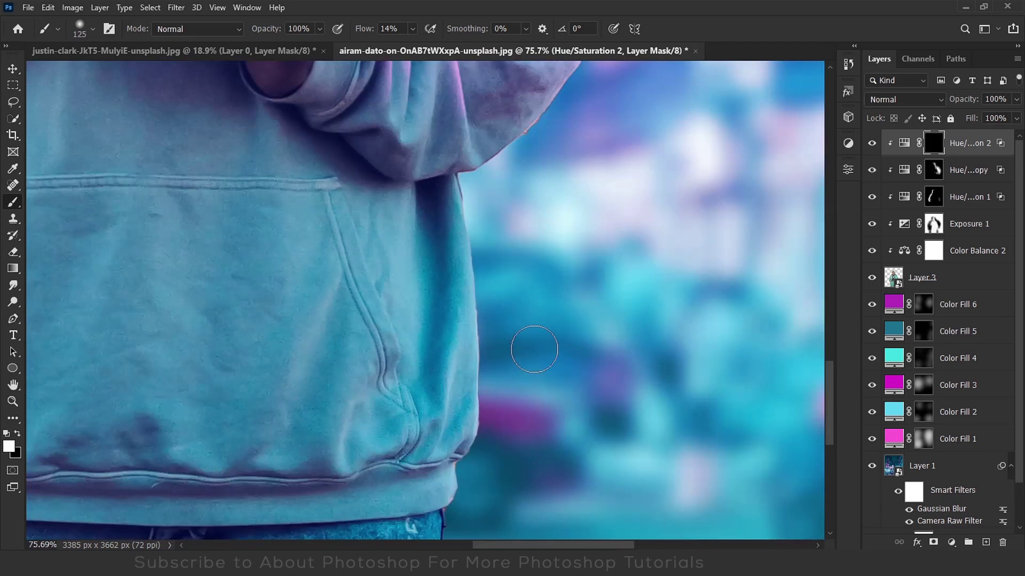
key(x)
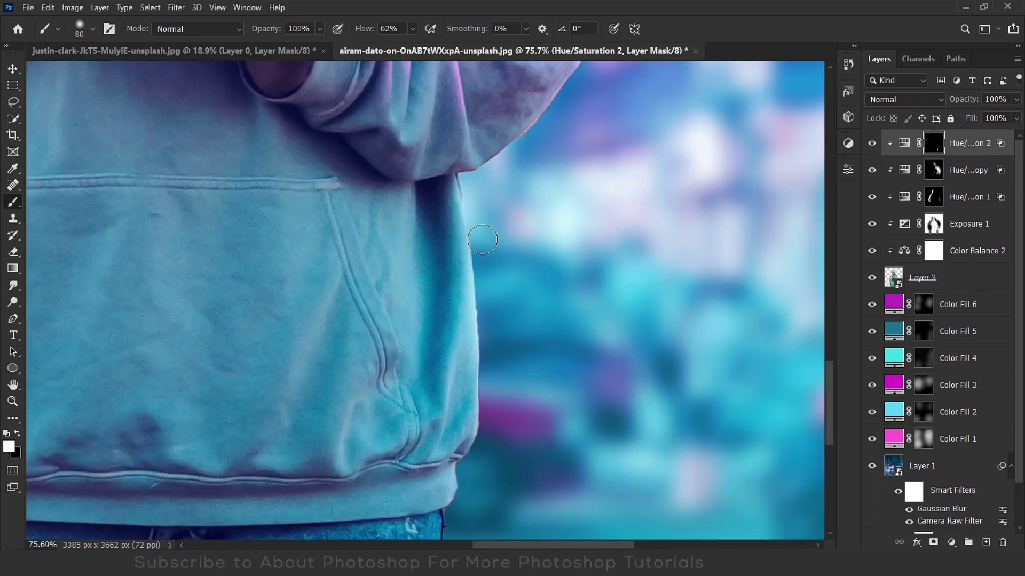
scroll(454, 353, down, 3)
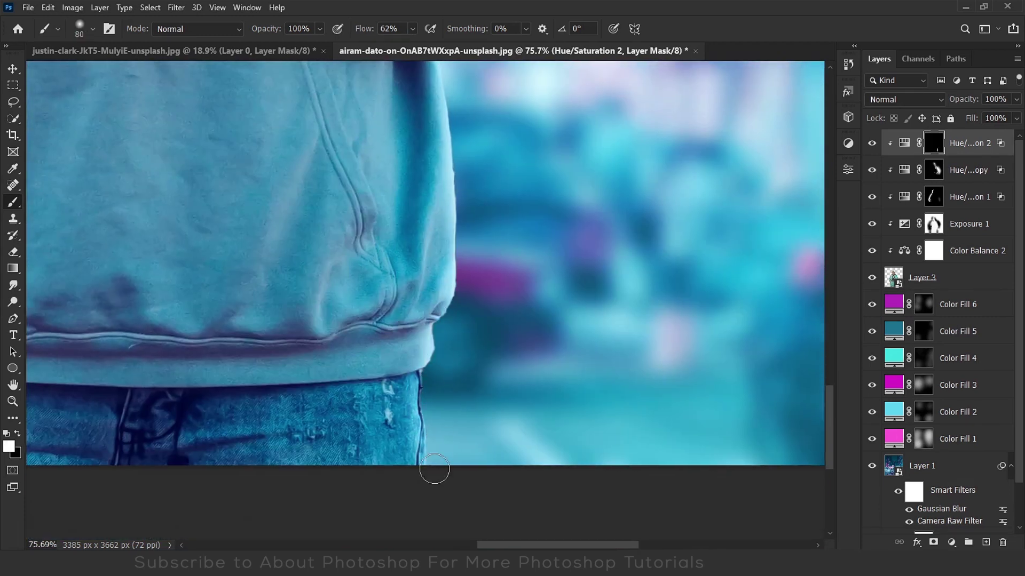
key(ctrl+0)
Paint cyan rim light along the underside of the right-hand sleeve with a soft white brush of 50 px.
scroll(464, 420, up, 5)
drag(571, 309, 566, 310)
scroll(465, 399, up, 2)
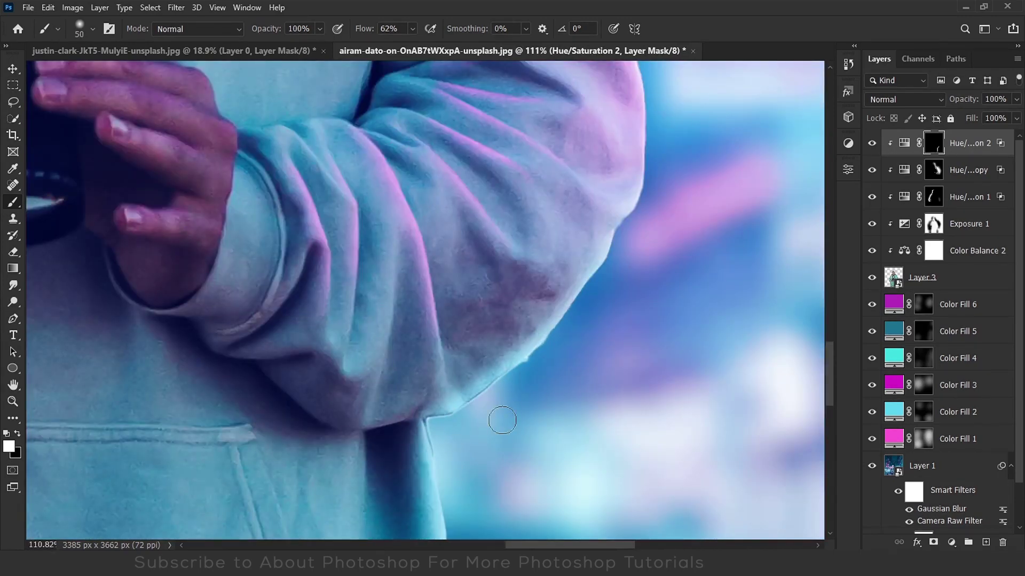
key(ctrl+0)
drag(549, 431, 626, 422)
scroll(626, 422, up, 1)
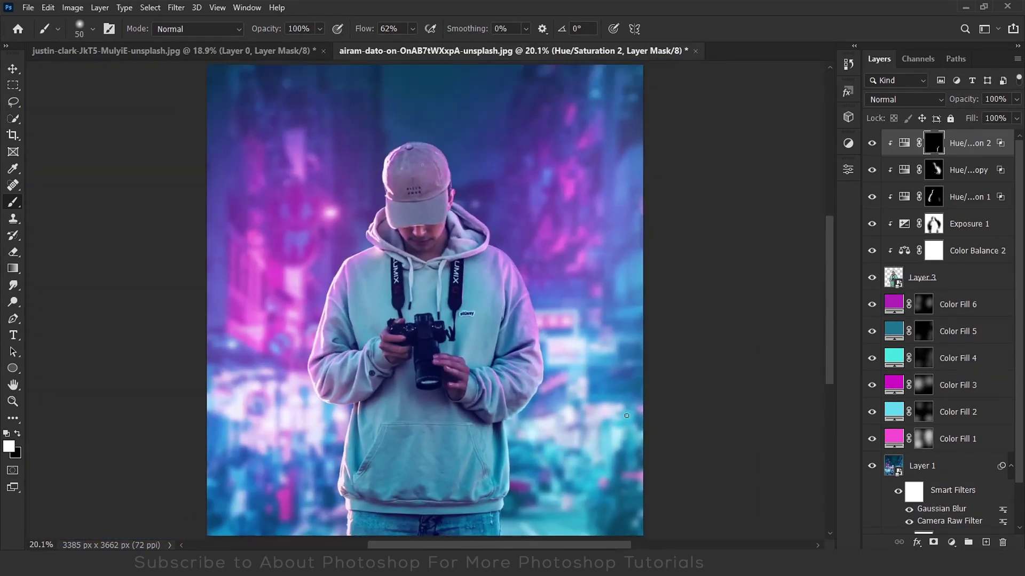
Add a fine cyan highlight on the lower sleeve fold with a 30 px brush and soften the rim with an 87 px black brush.
scroll(510, 420, up, 20)
key([)
key([)
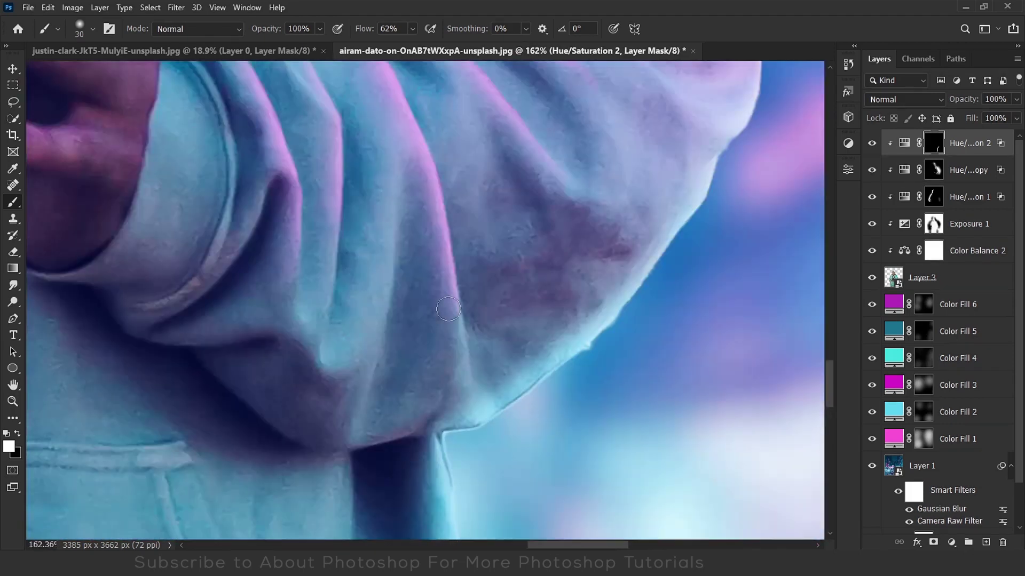
key(x)
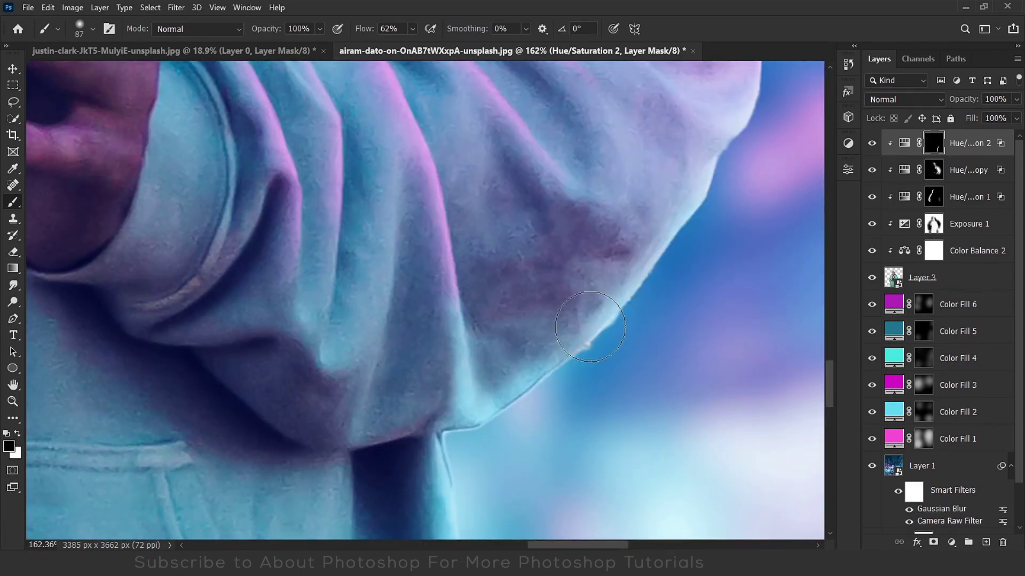
drag(526, 341, 597, 315)
key(ctrl+0)
scroll(502, 427, up, 14)
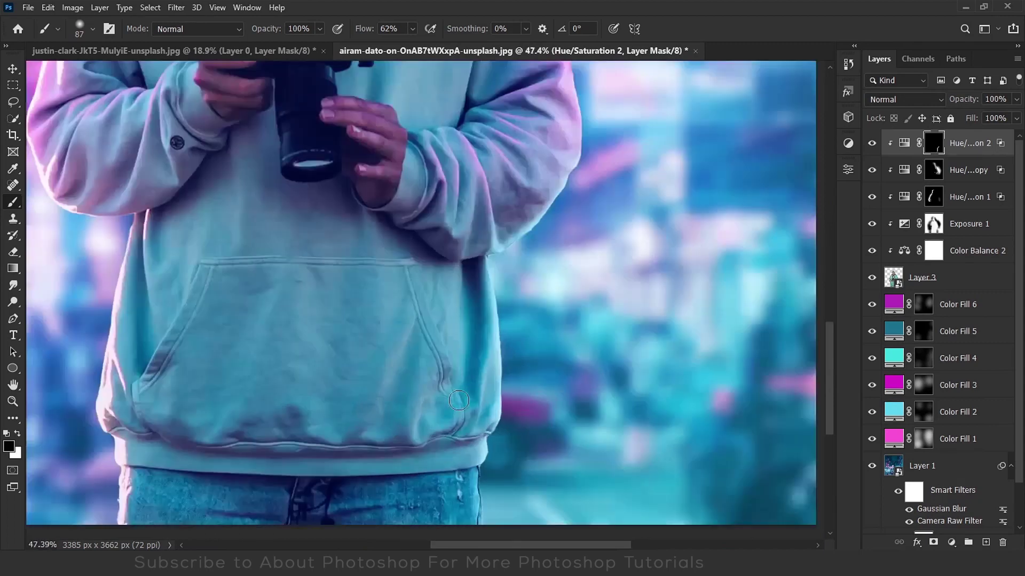
Refine the cyan light along the hoodie's lower right-hand side, widening it with a soft white brush of about 137 px.
drag(515, 303, 459, 463)
right_click(448, 458)
double_click(507, 229)
click(455, 323)
key(ctrl+z)
key(x)
drag(484, 293, 439, 436)
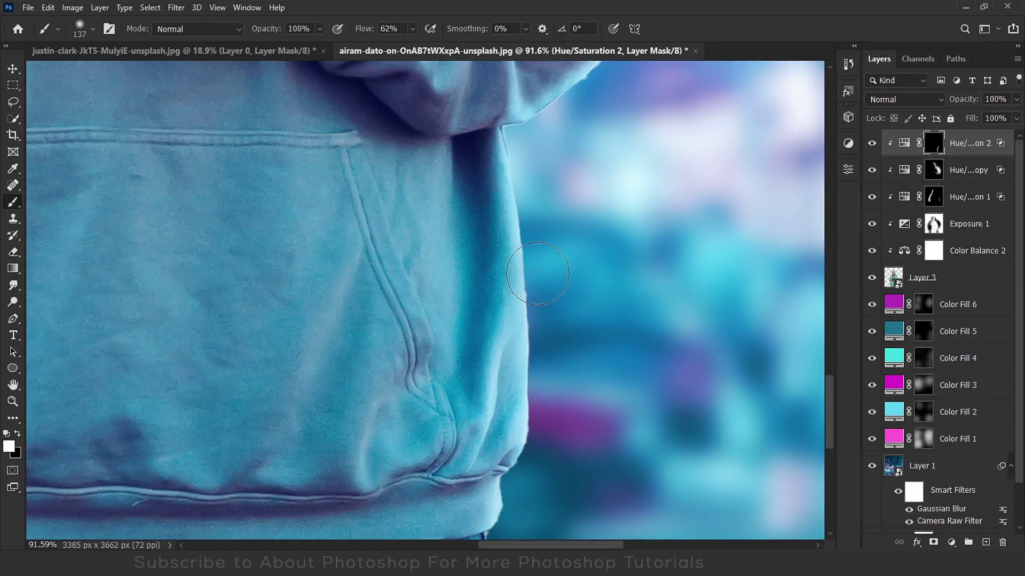
key(ctrl+0)
Paint a cyan highlight along the hoodie fold beside the right-hand pocket opening.
drag(509, 448, 561, 448)
drag(389, 492, 451, 394)
mouse_move(450, 394)
mouse_down()
mouse_move(435, 404)
mouse_move(446, 467)
mouse_move(469, 440)
mouse_move(457, 422)
mouse_up()
right_click(501, 427)
click(416, 390)
Blend the pocket fold's cyan highlight into the fabric with a soft black brush of about 163 px.
key(x)
key(bracketleft)
key(bracketleft)
key(bracketleft)
drag(428, 332, 399, 427)
key(x)
key(x)
mouse_move(435, 367)
mouse_down()
mouse_move(465, 367)
mouse_move(406, 454)
mouse_up()
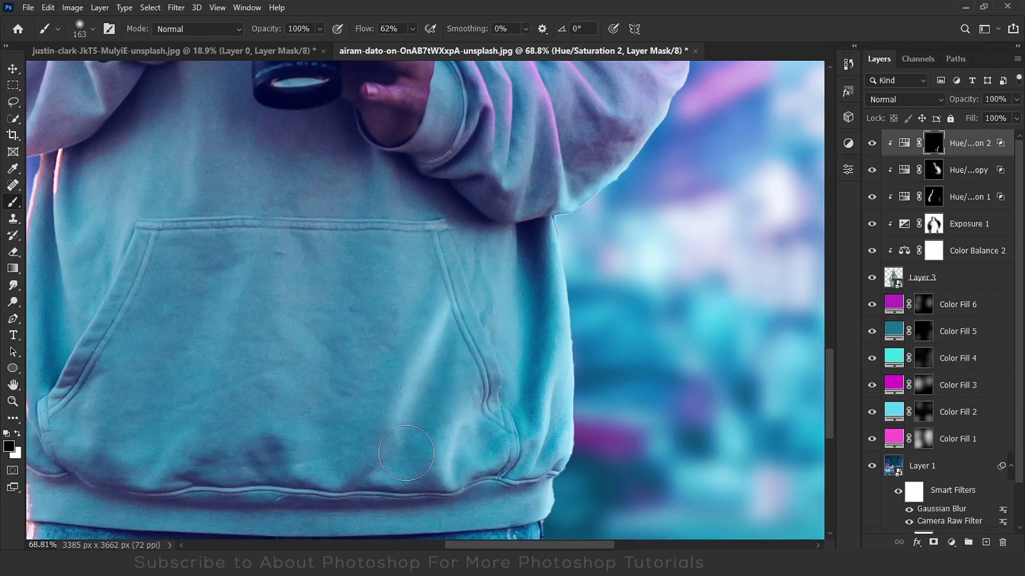
Touch up the Hue/Saturation 2 mask around the hem and jeans with small soft brushes and fit the whole image in view.
key(ctrl+0)
scroll(415, 450, up, 4)
key(x)
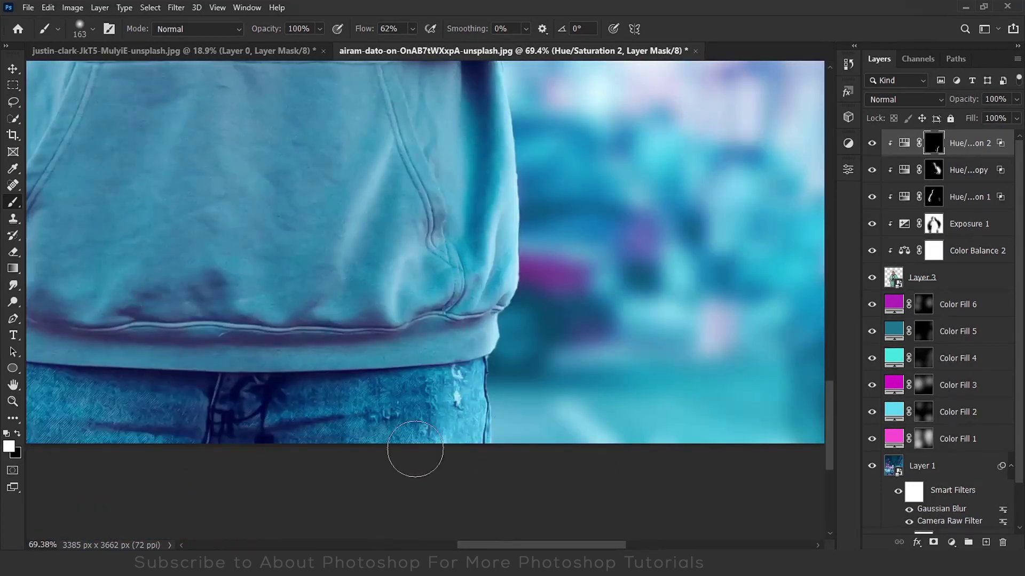
scroll(374, 347, up, 2)
drag(406, 368, 368, 365)
right_click(368, 365)
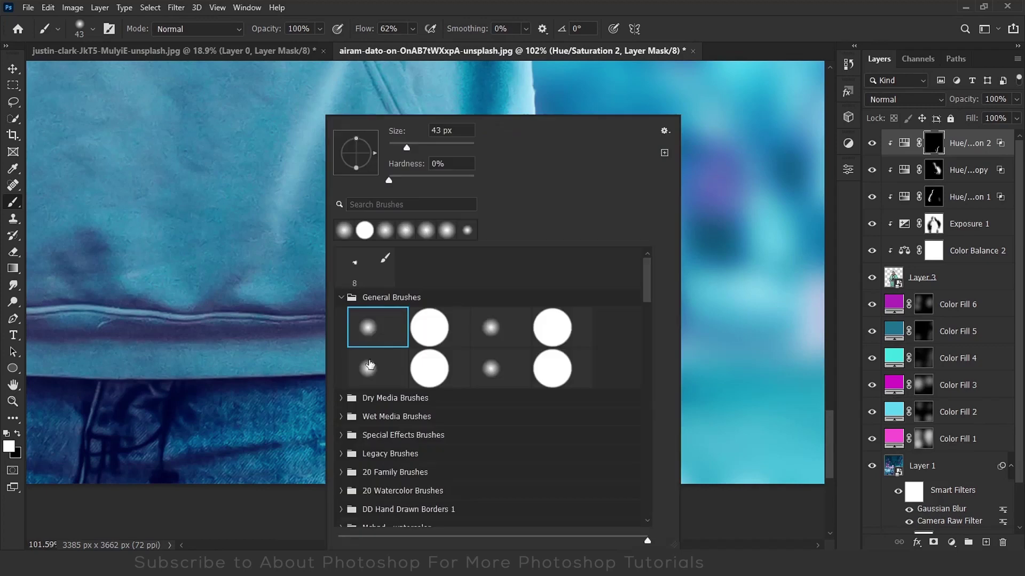
double_click(368, 368)
key(x)
key(ctrl+0)
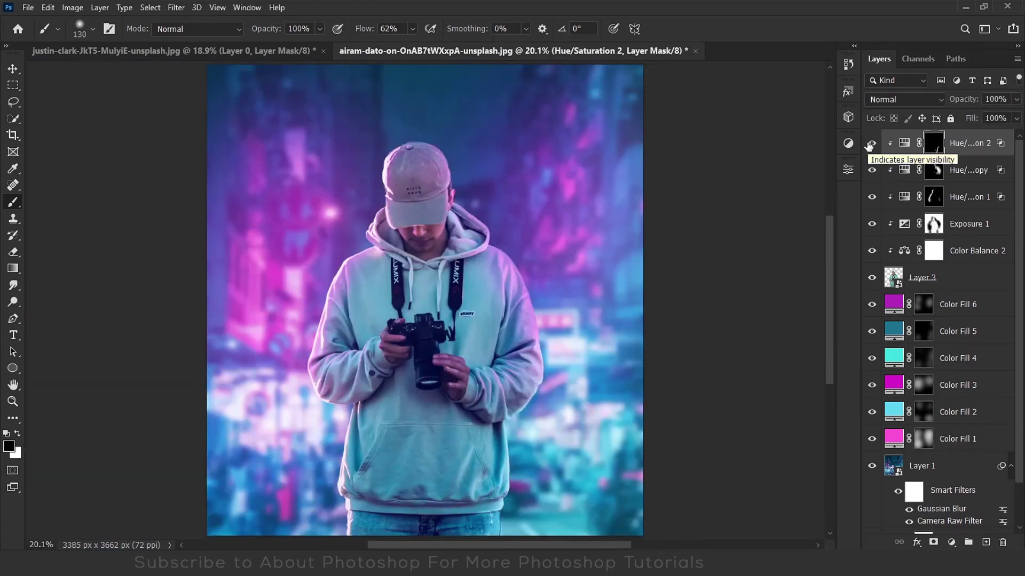
Paint cyan rim light along the underside of the right-hand sleeve and soften it with a soft black brush of about 83 px.
scroll(498, 447, up, 10)
drag(537, 402, 518, 402)
scroll(537, 403, up, 5)
drag(534, 368, 512, 368)
scroll(533, 368, up, 9)
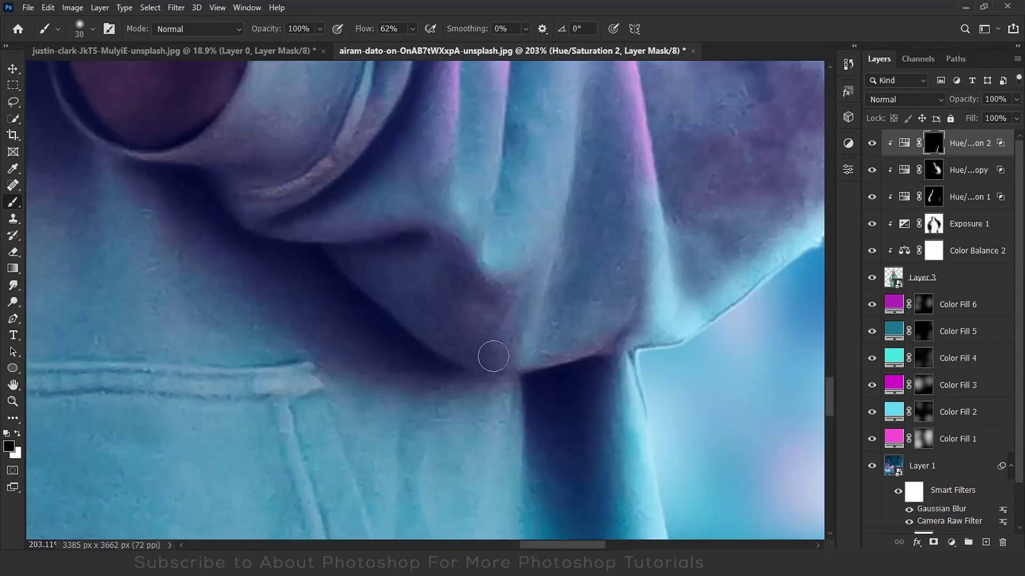
key(x)
mouse_move(630, 341)
mouse_down()
mouse_move(507, 363)
mouse_move(389, 282)
mouse_move(576, 320)
mouse_up()
key(x)
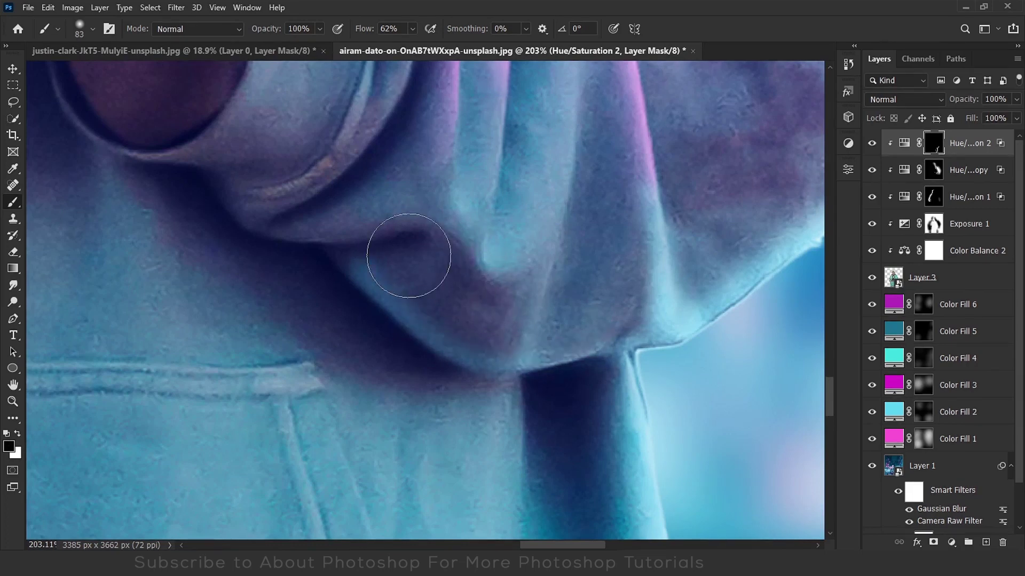
drag(409, 256, 351, 267)
key(ctrl+0)
Paint a cyan highlight down the lower fold of the right-hand sleeve and blend it with a soft black brush of about 66 px.
scroll(497, 427, up, 19)
key(x)
key(bracketleft)
key(bracketleft)
key(bracketleft)
key(bracketleft)
key(bracketleft)
drag(571, 323, 546, 461)
right_click(610, 431)
drag(484, 389, 498, 389)
key(x)
mouse_move(584, 320)
mouse_down()
mouse_move(593, 360)
mouse_move(550, 464)
mouse_move(525, 404)
mouse_up()
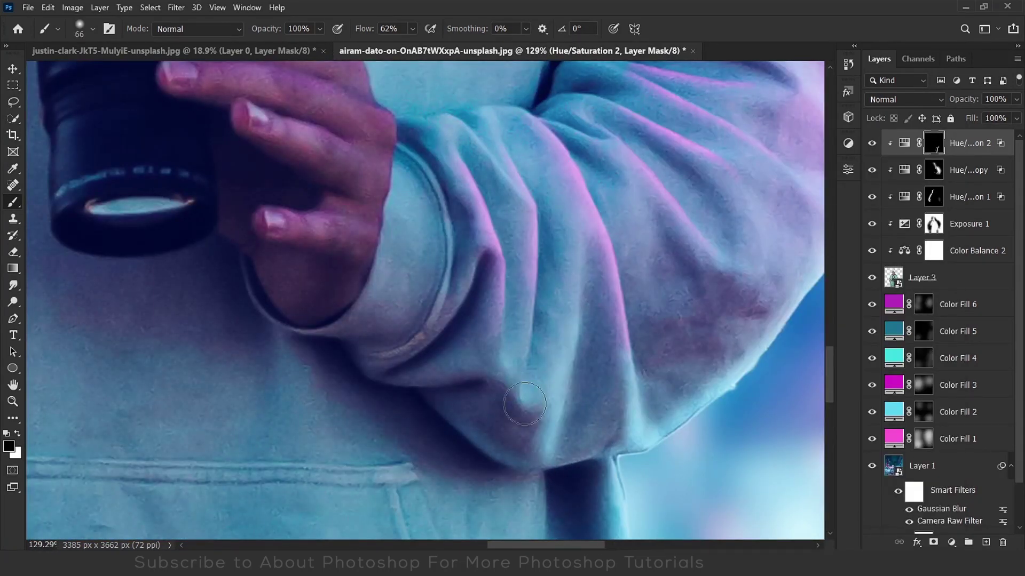
Strengthen the cyan light on the sleeve's bottom edge with a 21 px soft white brush at 34% flow.
scroll(579, 462, up, 3)
key(x)
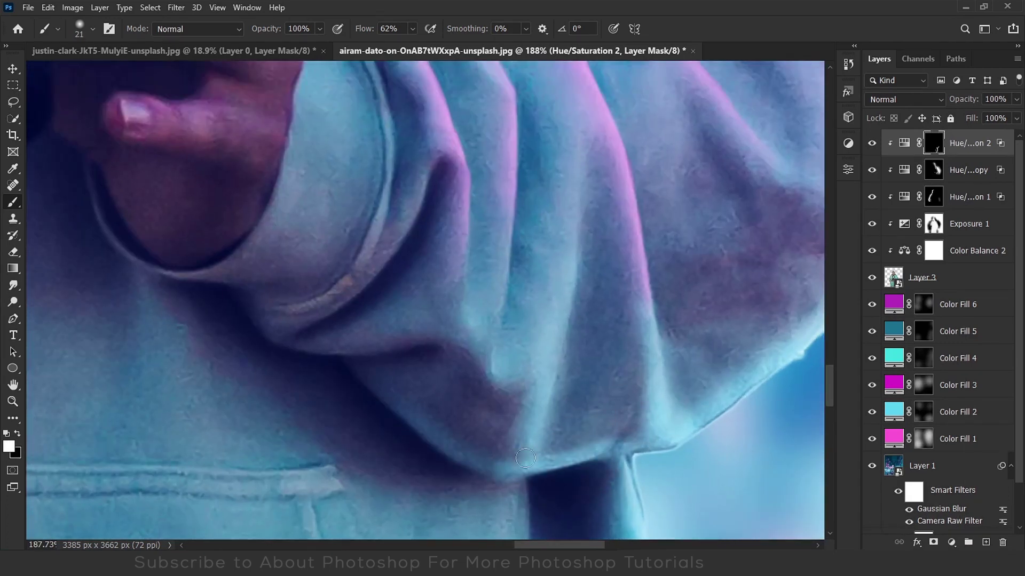
drag(364, 29, 349, 38)
drag(533, 474, 621, 449)
scroll(536, 427, down, 17)
scroll(536, 427, up, 12)
Paint soft cyan light on the sleeve fabric in the fold just below the right-hand cuff.
right_click(430, 416)
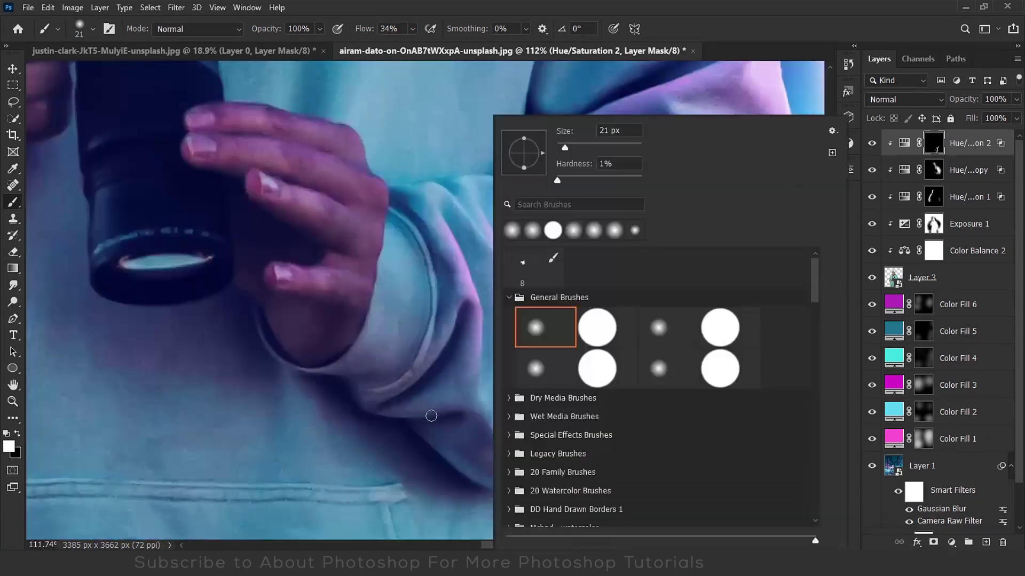
alt+right_click(430, 417)
key(x)
key(bracketleft)
key(bracketleft)
key(bracketleft)
key(bracketleft)
key(bracketleft)
scroll(464, 411, up, 3)
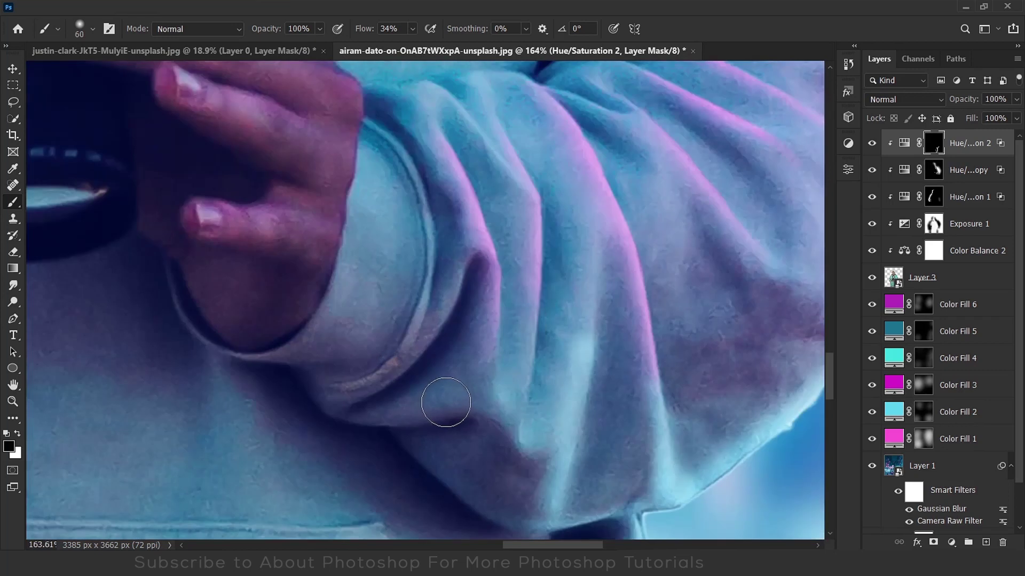
key(x)
mouse_move(442, 310)
mouse_down()
mouse_move(404, 358)
mouse_move(346, 397)
mouse_move(382, 407)
mouse_move(334, 397)
mouse_move(388, 394)
mouse_up()
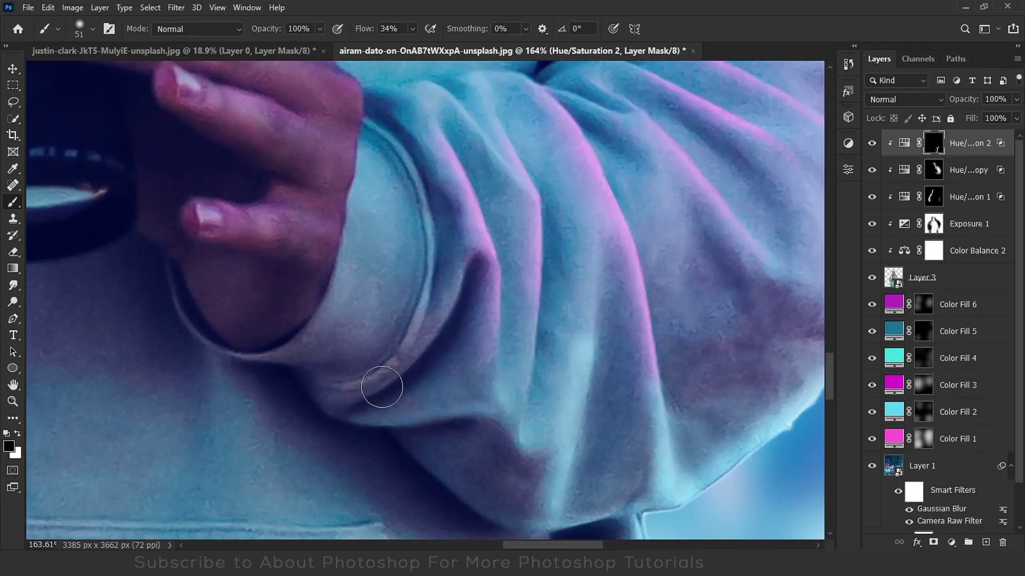
Add cyan light to the right-hand cuff's lower seam and blend it inward with a soft black brush of about 69 px.
key(x)
mouse_move(436, 325)
mouse_down()
mouse_move(381, 384)
mouse_move(361, 391)
mouse_move(448, 293)
mouse_up()
key(x)
alt+right_click(448, 298)
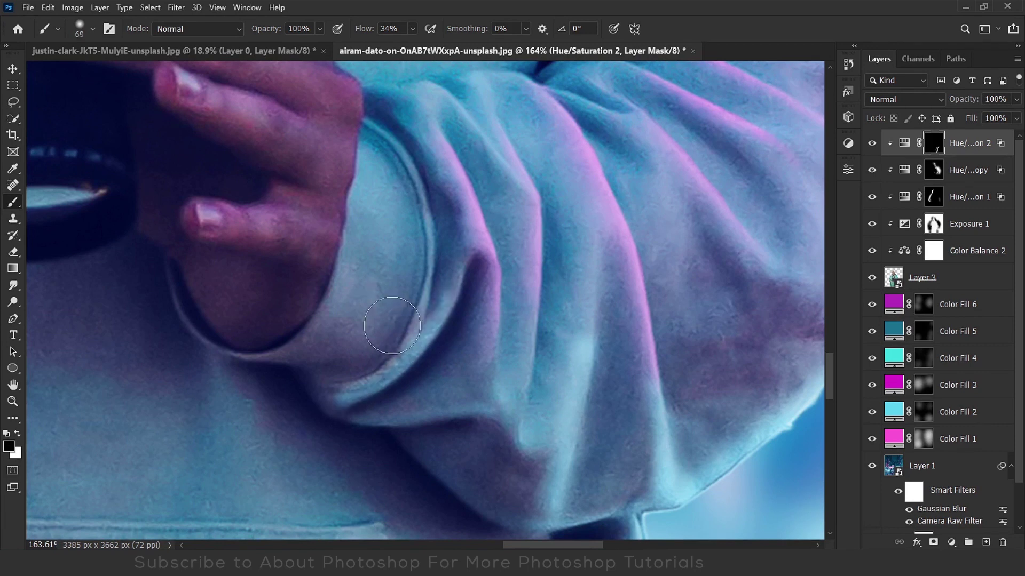
drag(393, 326, 373, 334)
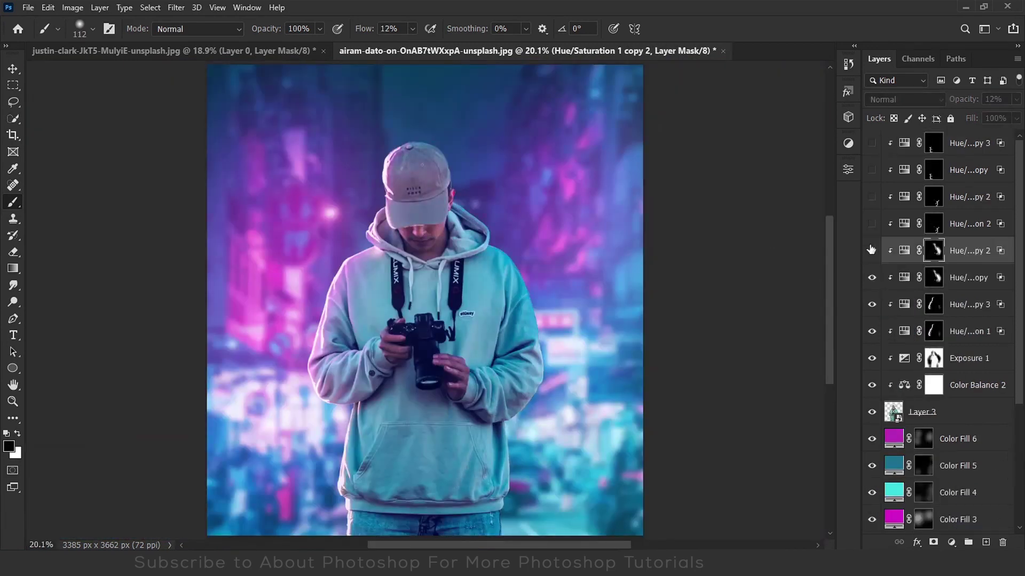
Show the Hue/Saturation 1 copy 2 layer, then stamp all visible layers into a new top layer converted to a smart object.
click(871, 250)
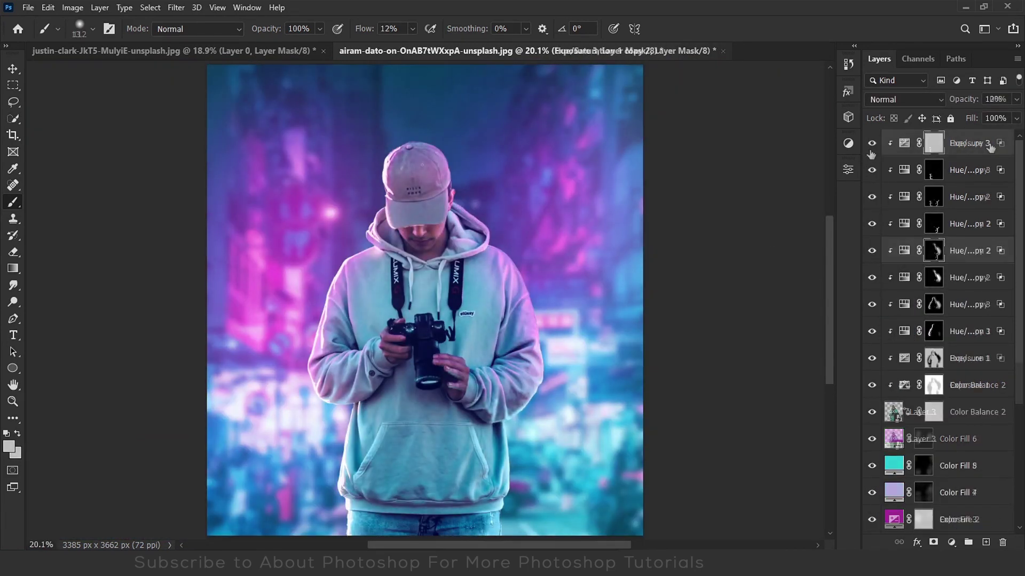
key(ctrl+shift+alt+e)
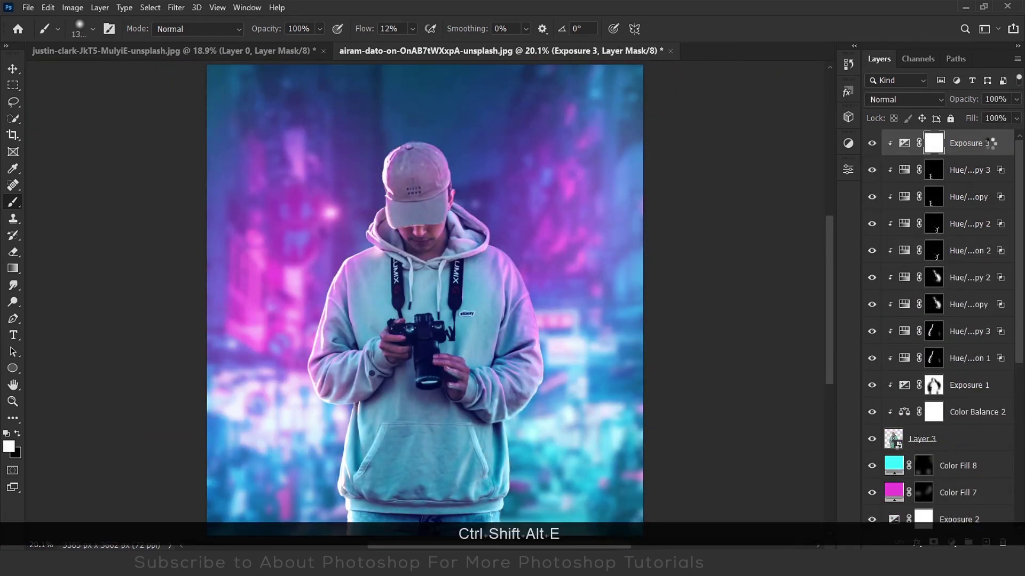
right_click(991, 148)
click(939, 186)
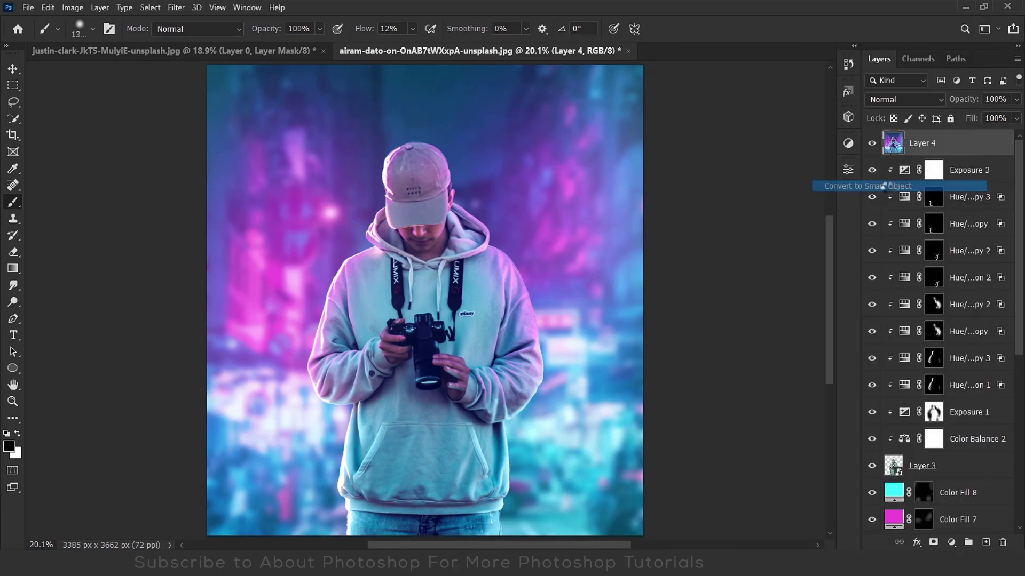
Open the Camera Raw Filter on the merged layer and set Temperature to -8 and Tint to +7.
click(176, 7)
click(209, 105)
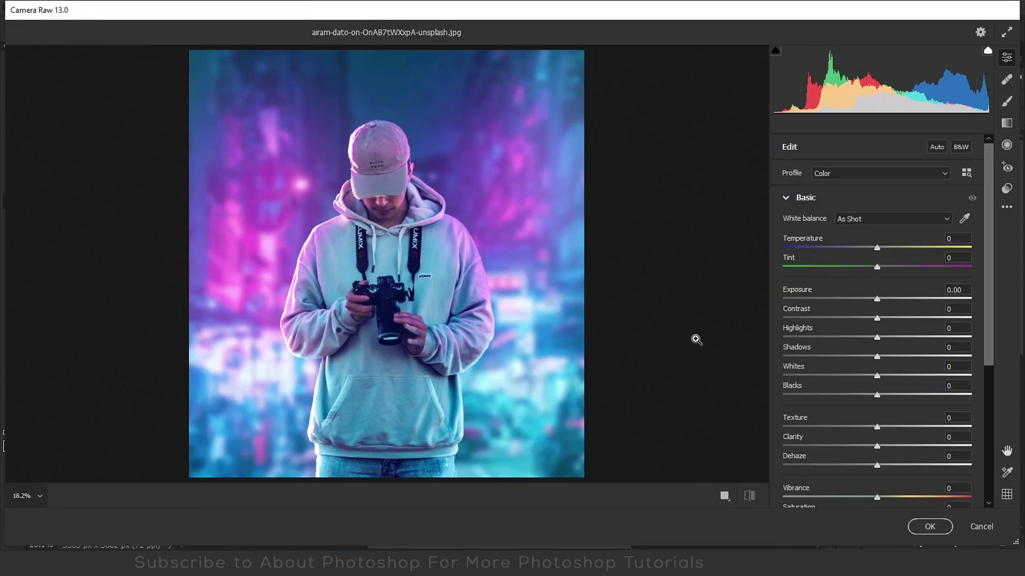
drag(877, 247, 886, 267)
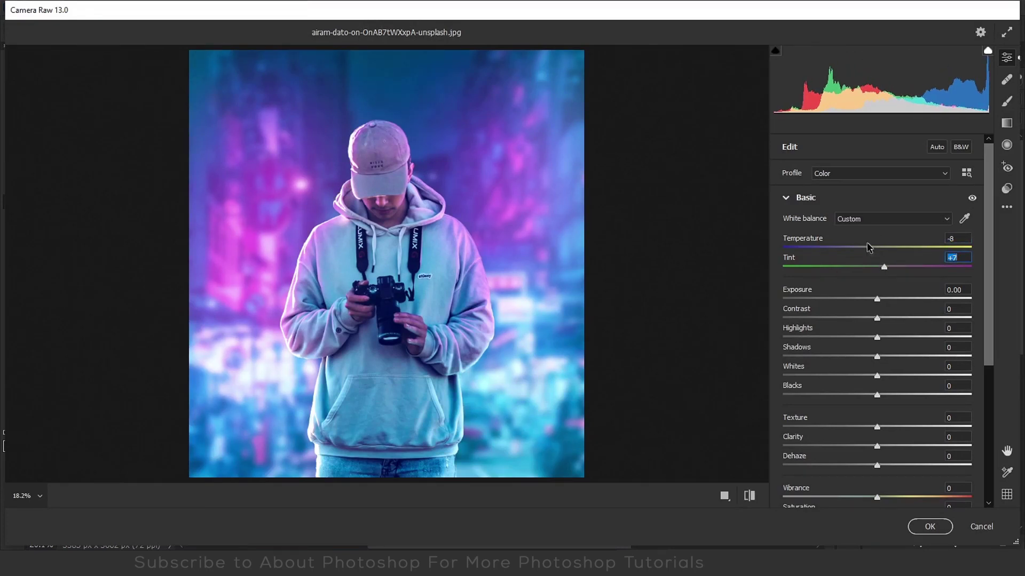
Set Contrast to +8, Highlights to +8, Shadows to -7, Whites to +5, Blacks to -3 and Texture to +13.
click(877, 299)
mouse_move(877, 318)
mouse_down()
mouse_move(865, 319)
mouse_move(885, 320)
mouse_up()
drag(877, 337, 885, 338)
mouse_move(877, 356)
mouse_down()
mouse_move(890, 356)
mouse_move(871, 357)
mouse_move(881, 376)
mouse_up()
drag(877, 395, 890, 404)
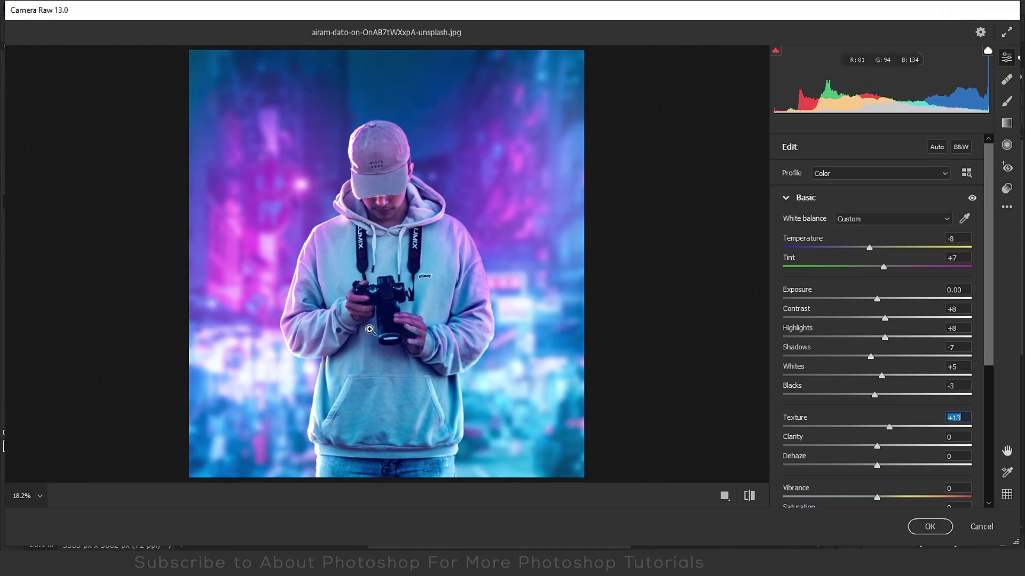
Check the hoodie and camera up close, and set Texture to +17 and Clarity to +10.
click(370, 330)
drag(889, 428, 905, 427)
click(444, 271)
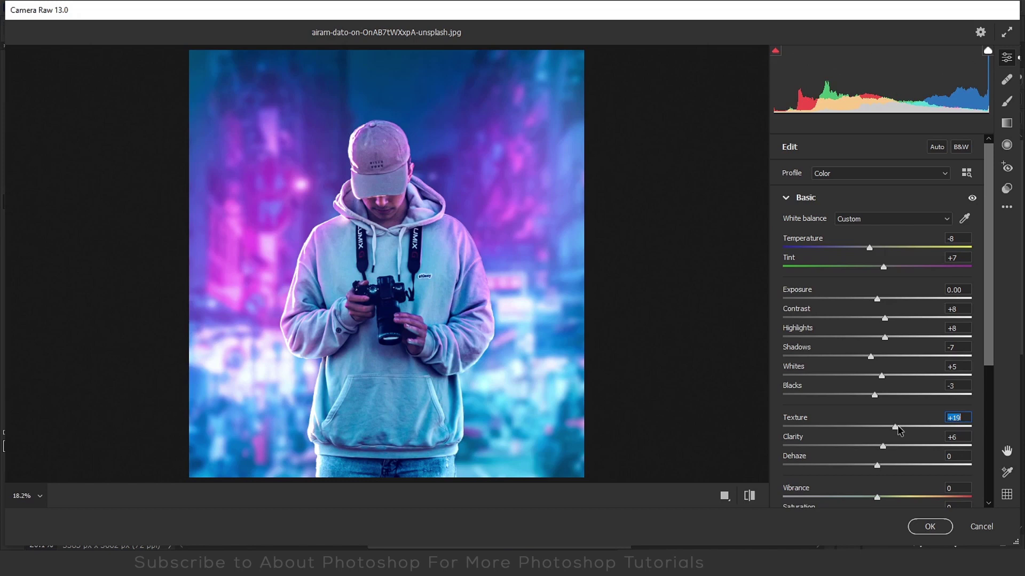
drag(886, 453, 890, 453)
Set Vibrance to +7 and apply a slight amount of Noise Reduction.
scroll(890, 453, down, 4)
drag(877, 271, 886, 273)
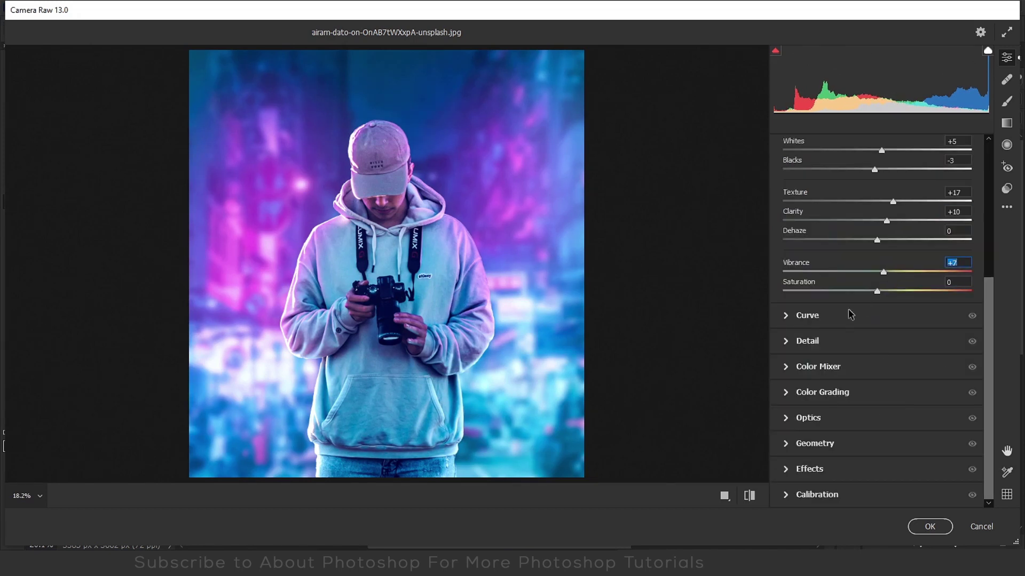
click(807, 341)
drag(783, 304, 790, 308)
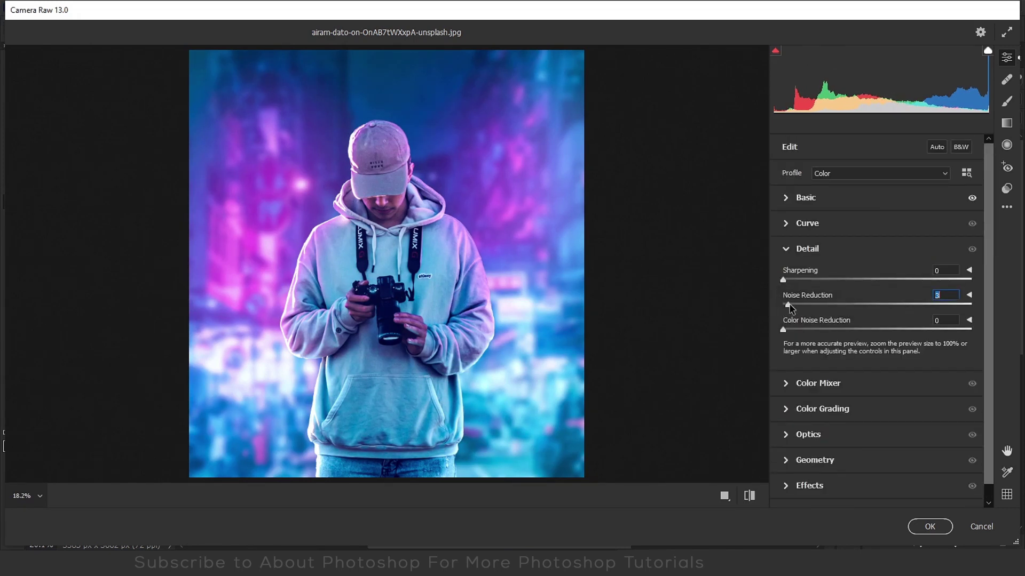
Shift the Color Mixer hues: Reds +1, Oranges -4, Aquas -19, Blues +5 and Purples +5.
click(813, 386)
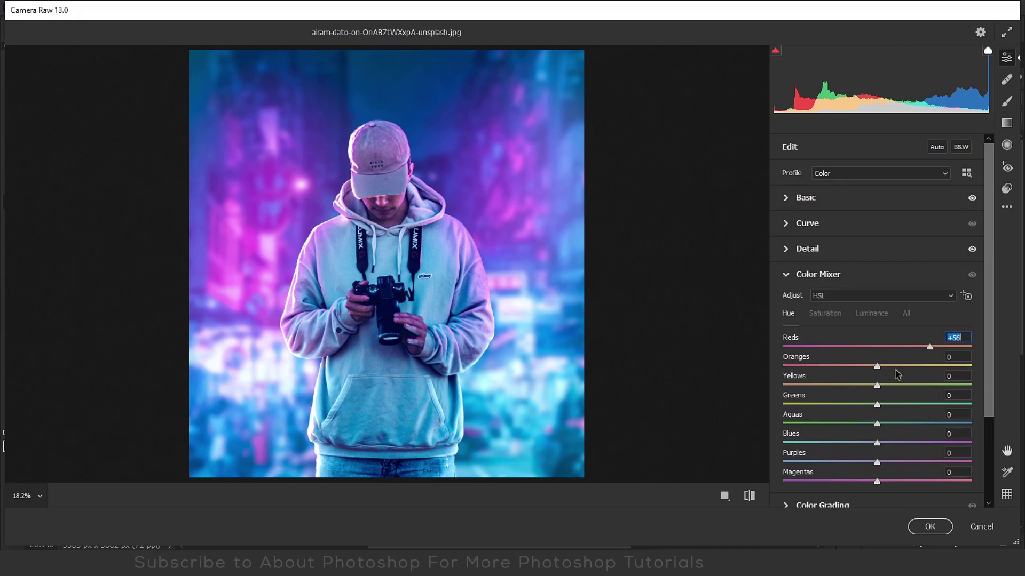
drag(878, 426, 884, 463)
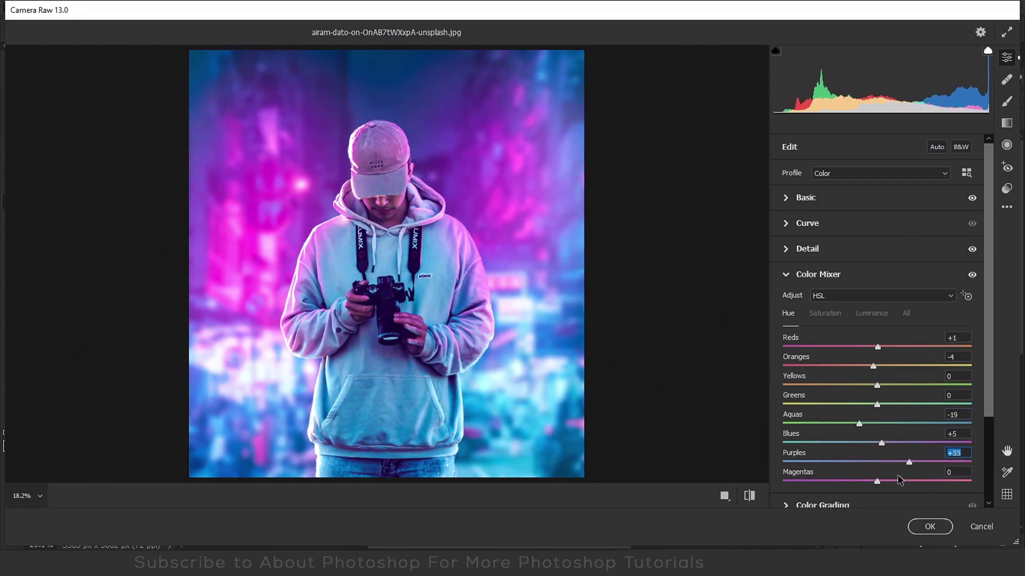
scroll(860, 376, down, 3)
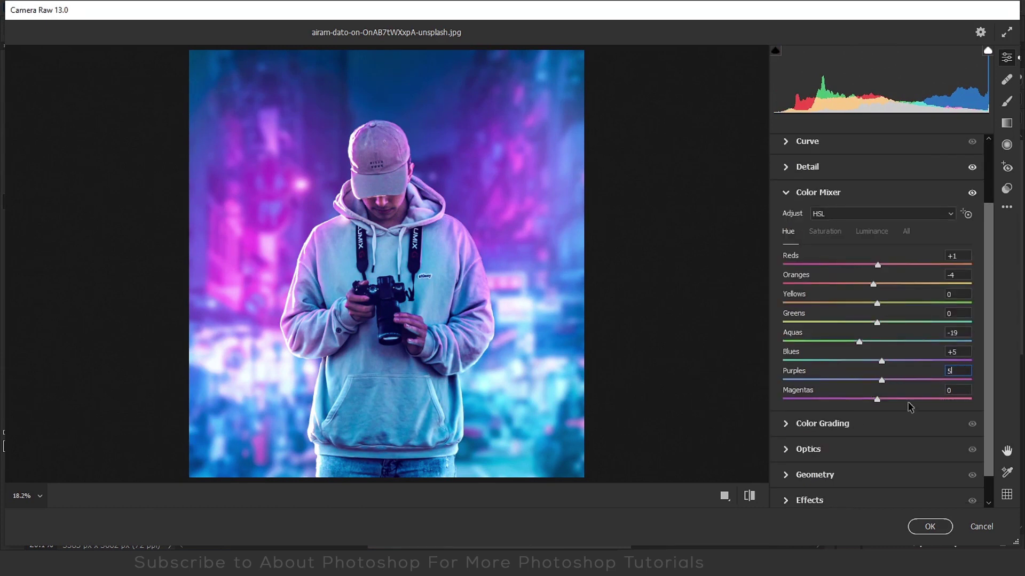
Color grade the midtones with hue 320 and saturation 6, and tint the highlights slightly magenta.
click(853, 424)
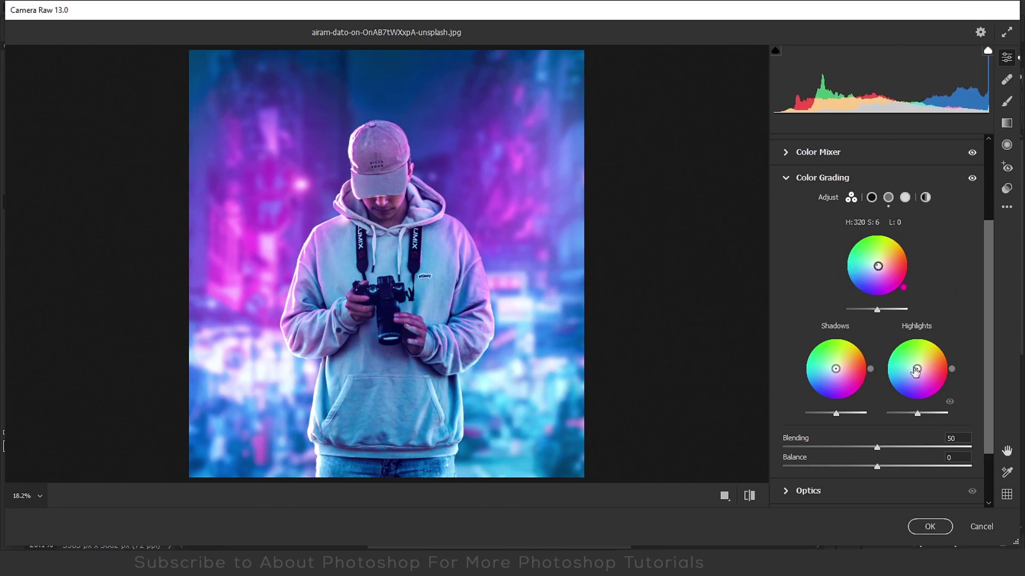
drag(915, 372, 924, 368)
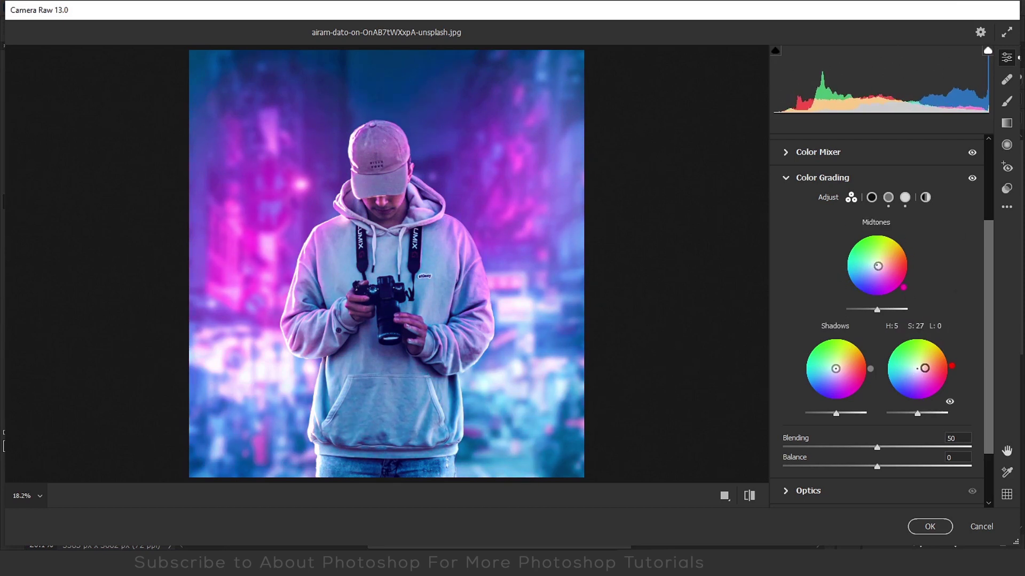
scroll(929, 396, down, 2)
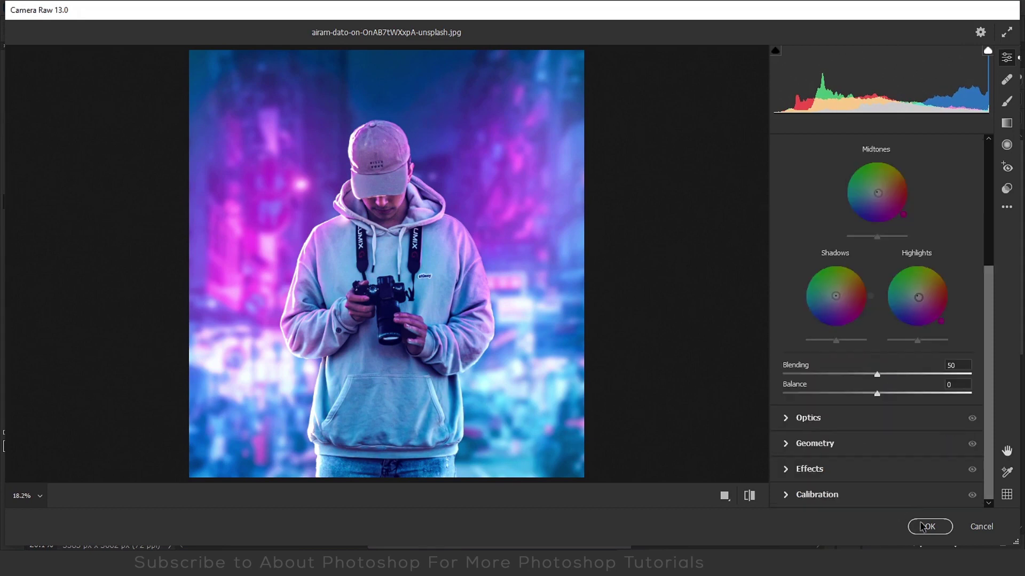